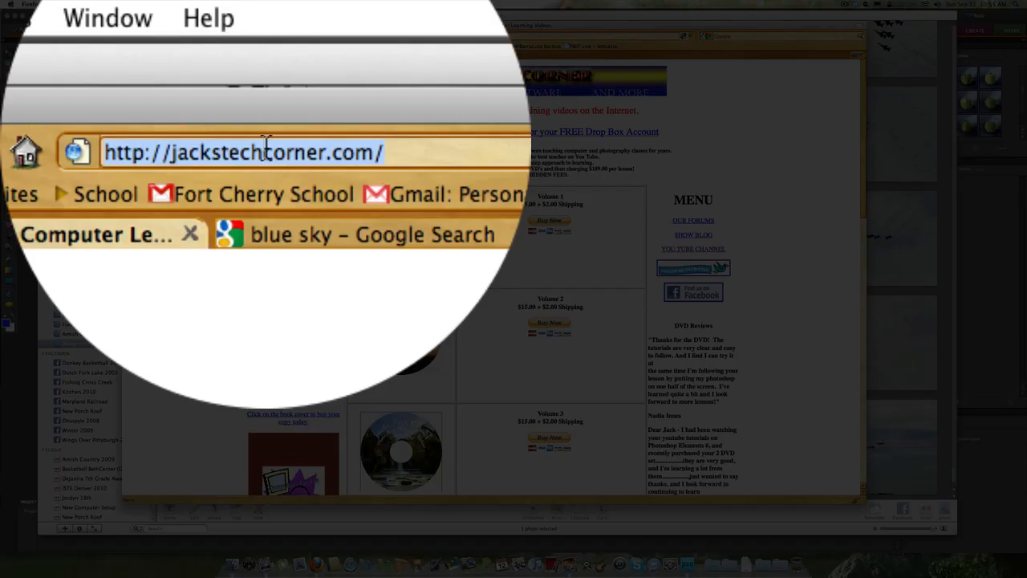
Step: Look through the training DVD offers and links on the jackstechcorner.com page
left_click(240, 37)
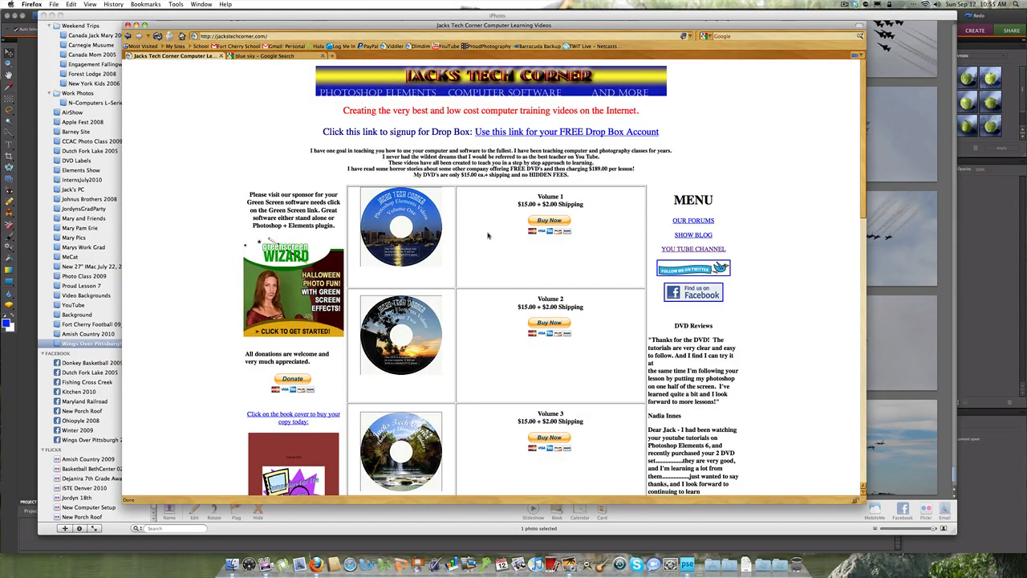
scroll(488, 233, "down", 3)
scroll(487, 235, "down", 5)
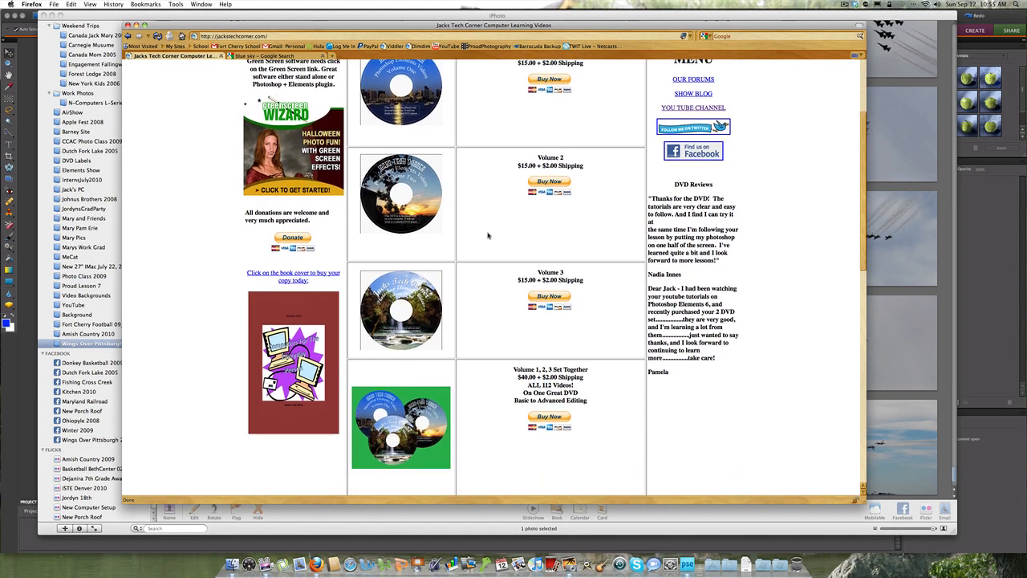
scroll(487, 235, "down", 3)
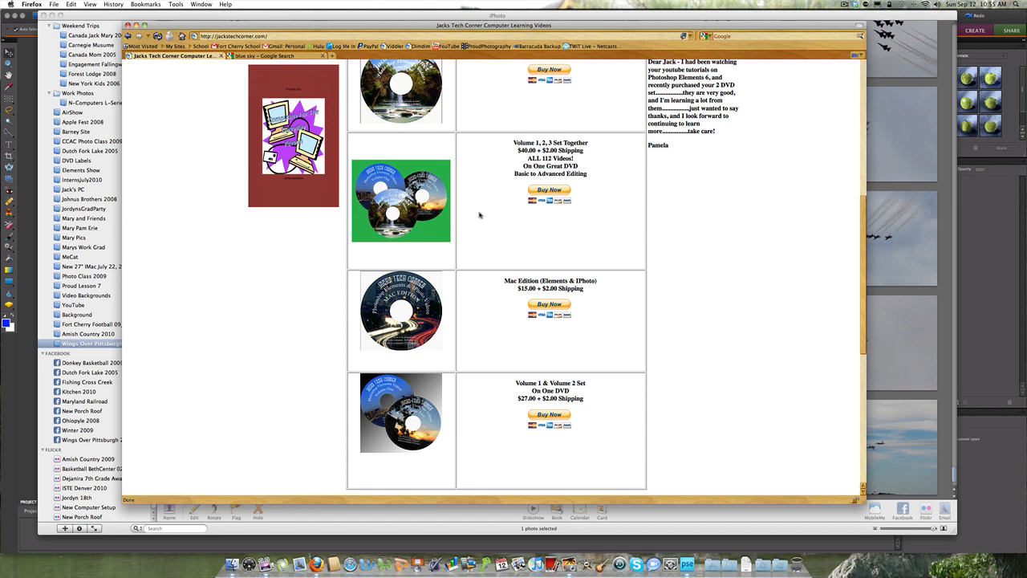
scroll(480, 214, "down", 3)
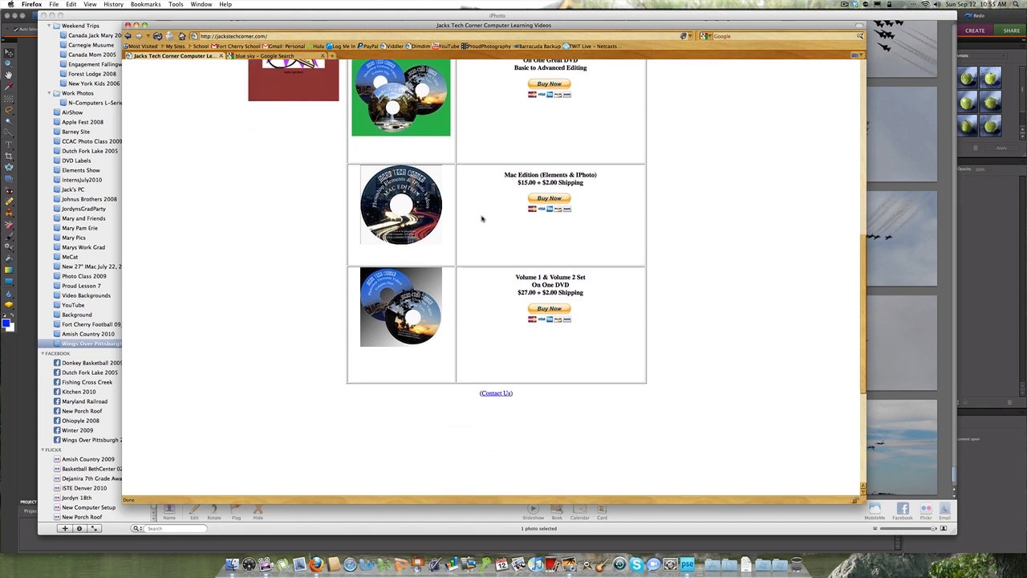
scroll(482, 218, "up", 2)
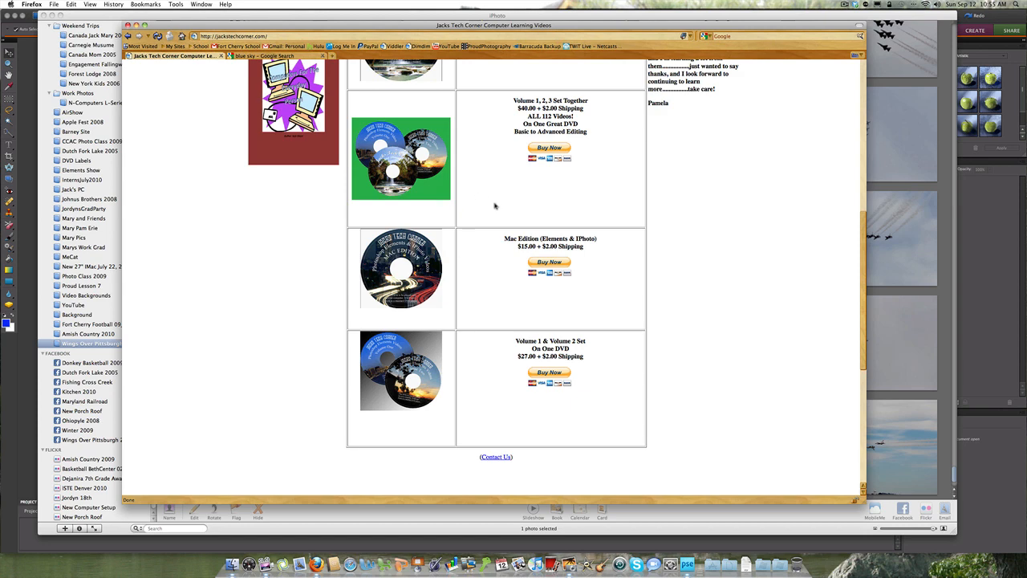
scroll(495, 210, "up", 5)
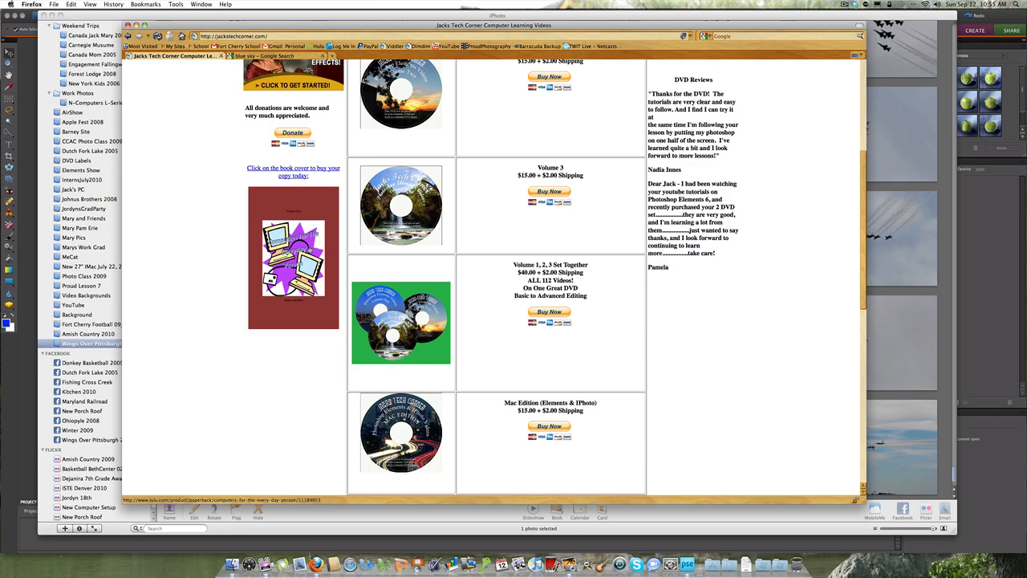
scroll(236, 251, "up", 5)
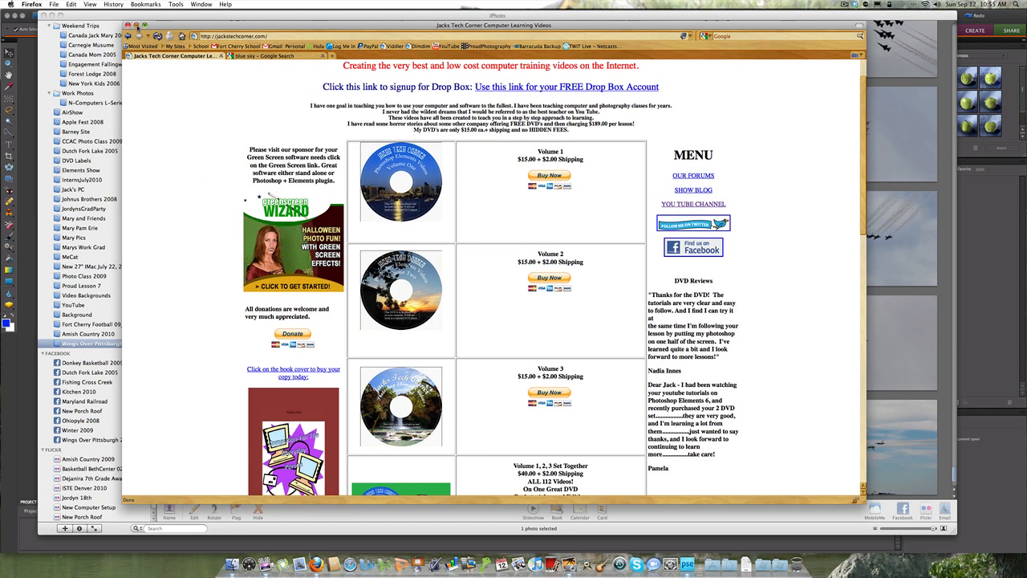
Step: Minimize the browser, switch to iPhoto and open the photo of four jets on plain grey sky in the external editor
left_click(135, 25)
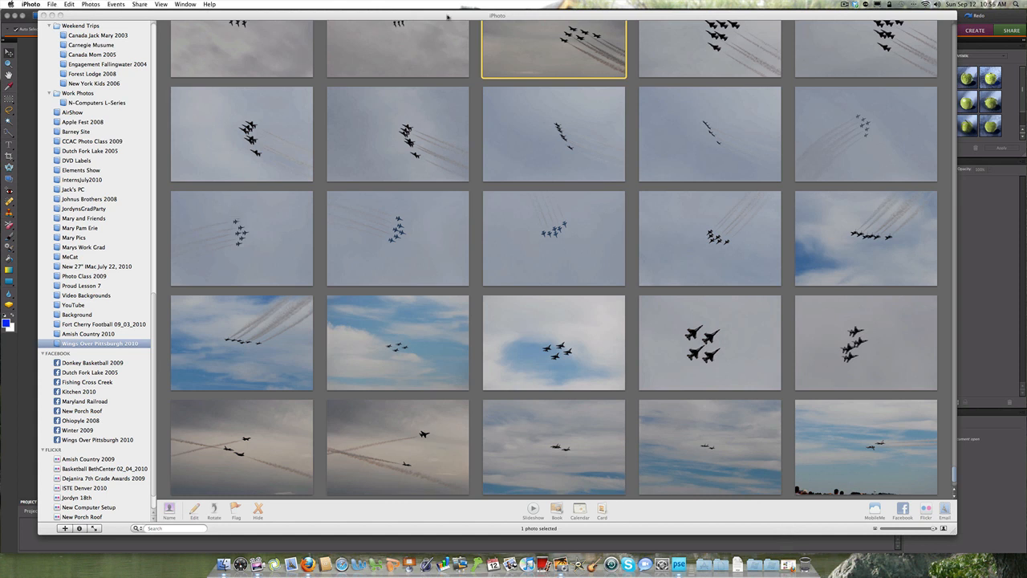
left_click_drag(441, 16, 431, 18)
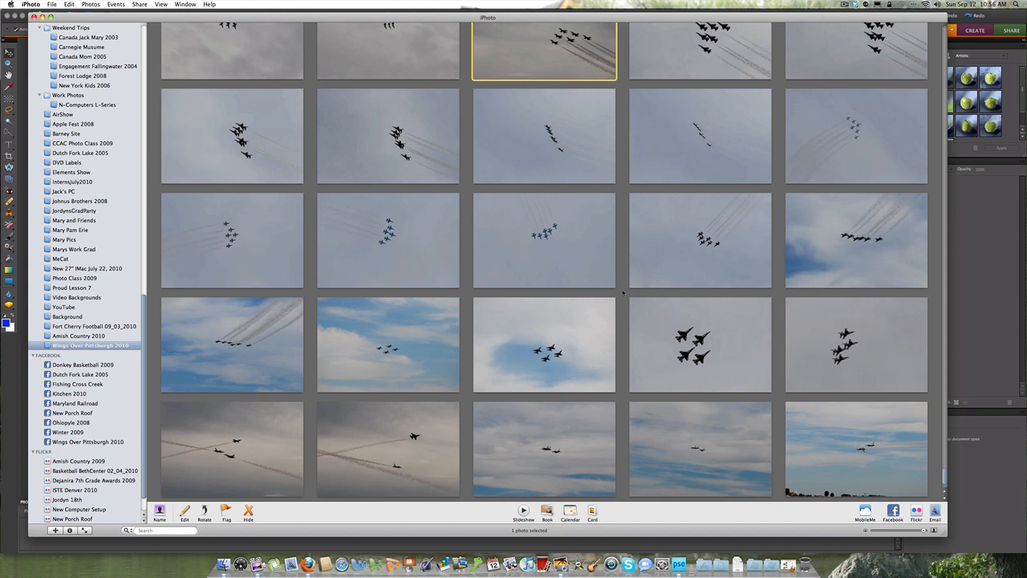
left_click(672, 330)
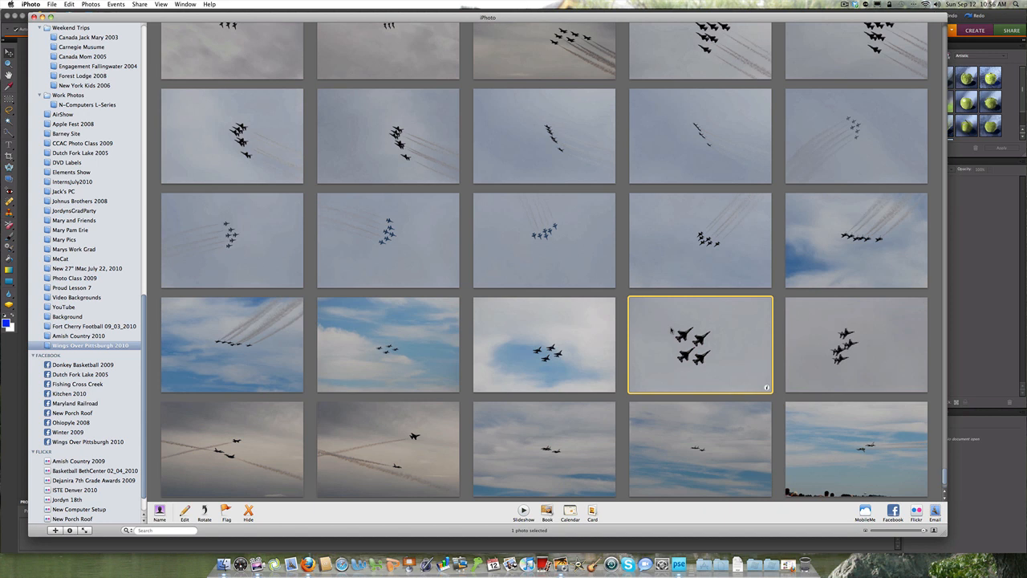
right_click(671, 330)
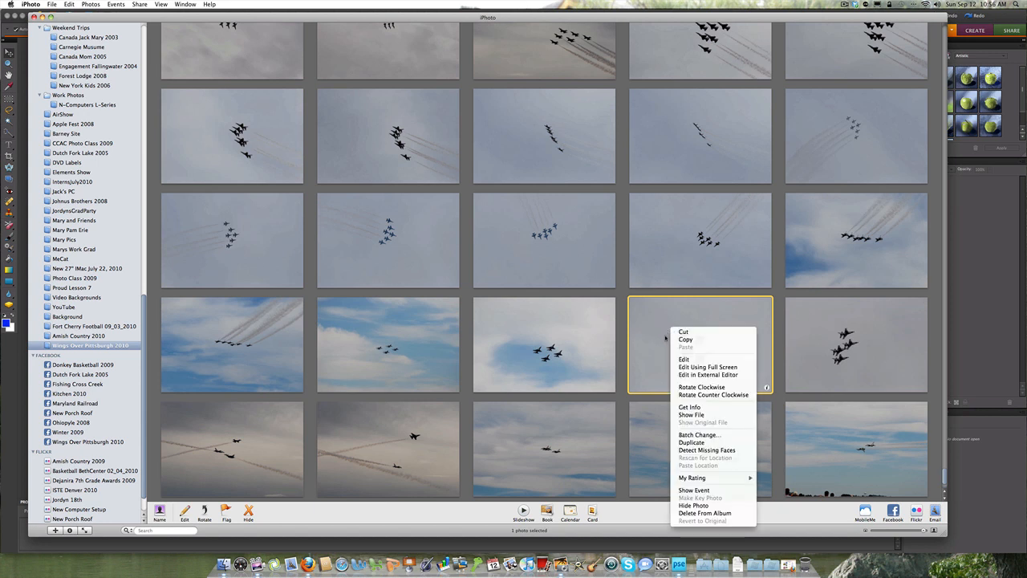
left_click(692, 375)
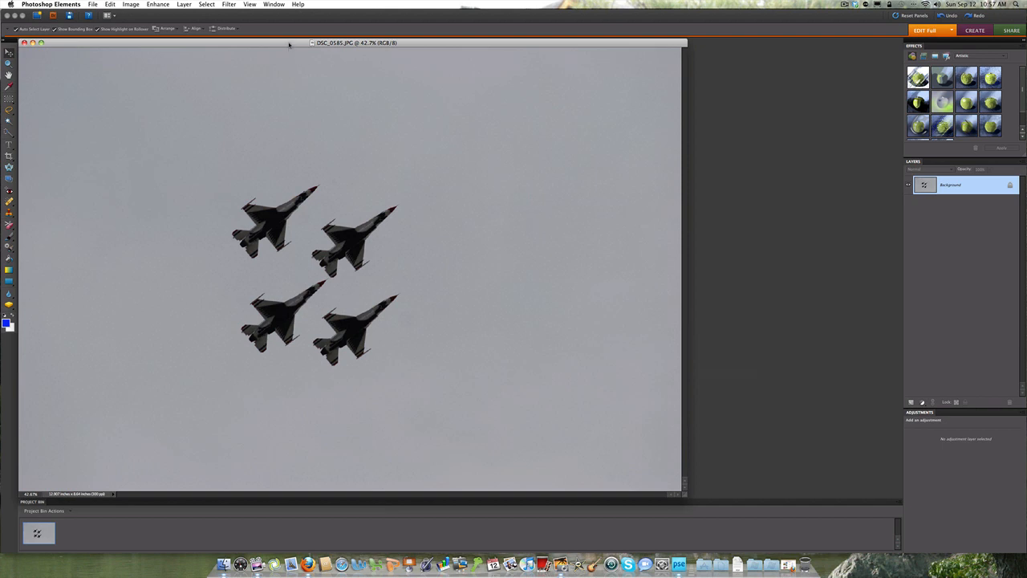
Step: Float the DSC_0585.JPG image in its own window, make it slightly smaller and reposition it in the workspace
left_click_drag(291, 44, 346, 54)
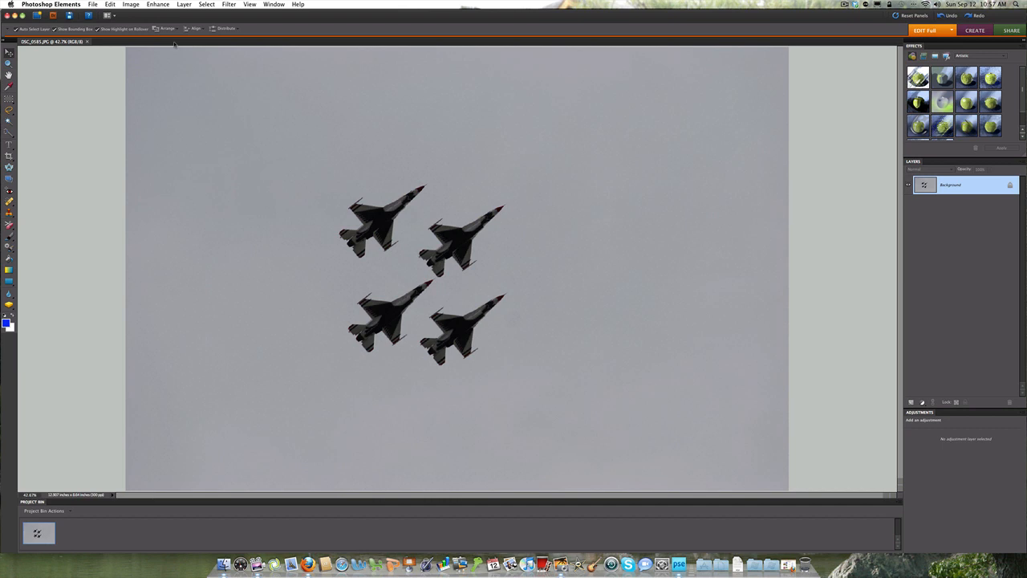
left_click_drag(71, 42, 252, 49)
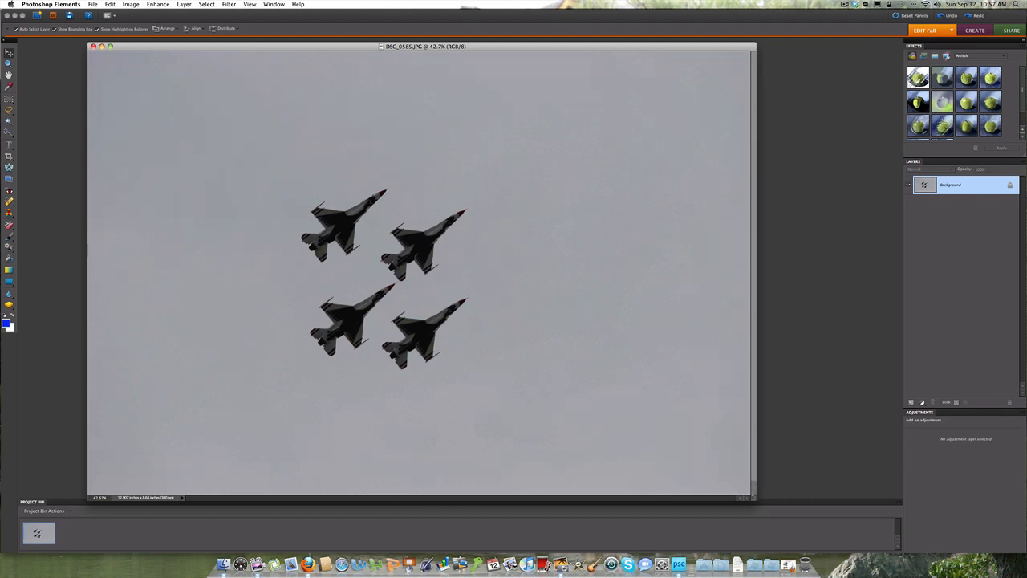
left_click_drag(753, 497, 703, 460)
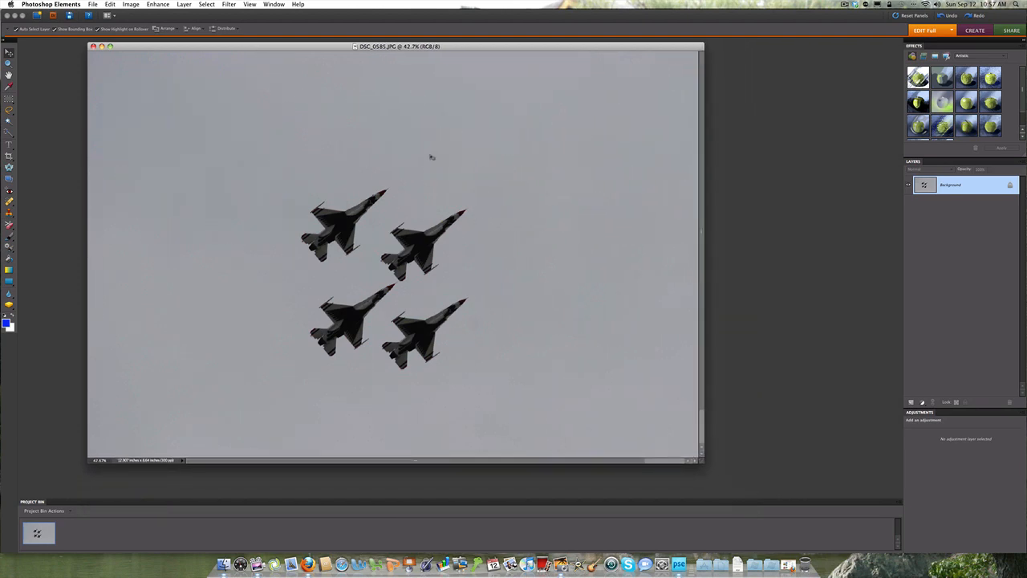
left_click_drag(396, 47, 414, 64)
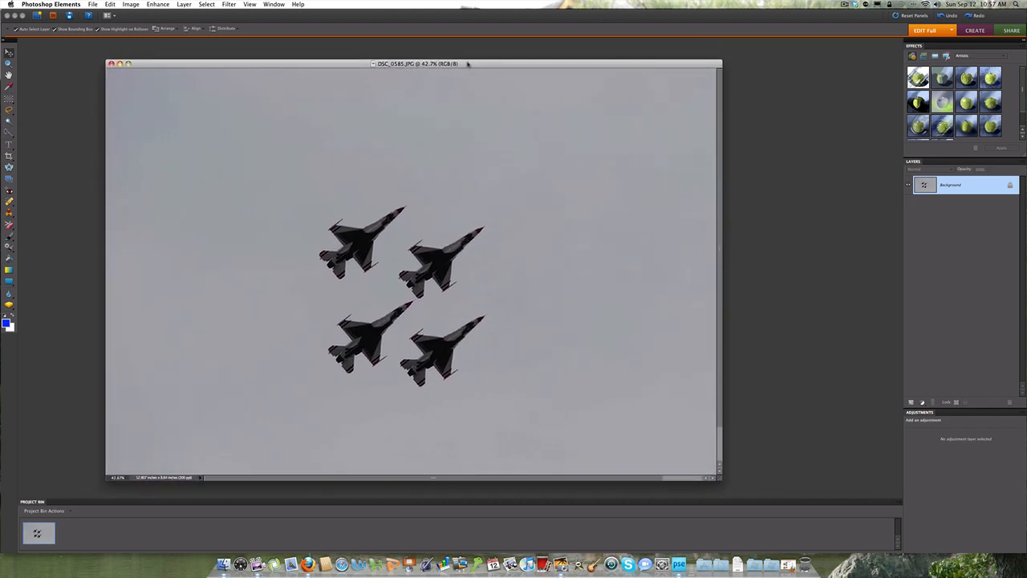
left_click_drag(469, 63, 451, 59)
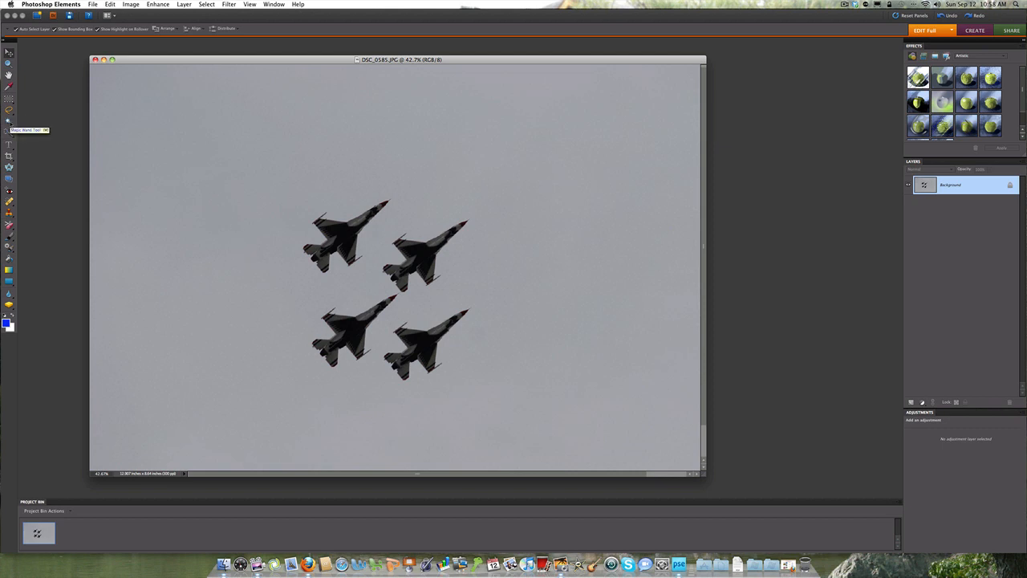
Step: Select the grey sky with the Magic Wand and invert the selection so the four jets are selected
left_click(9, 121)
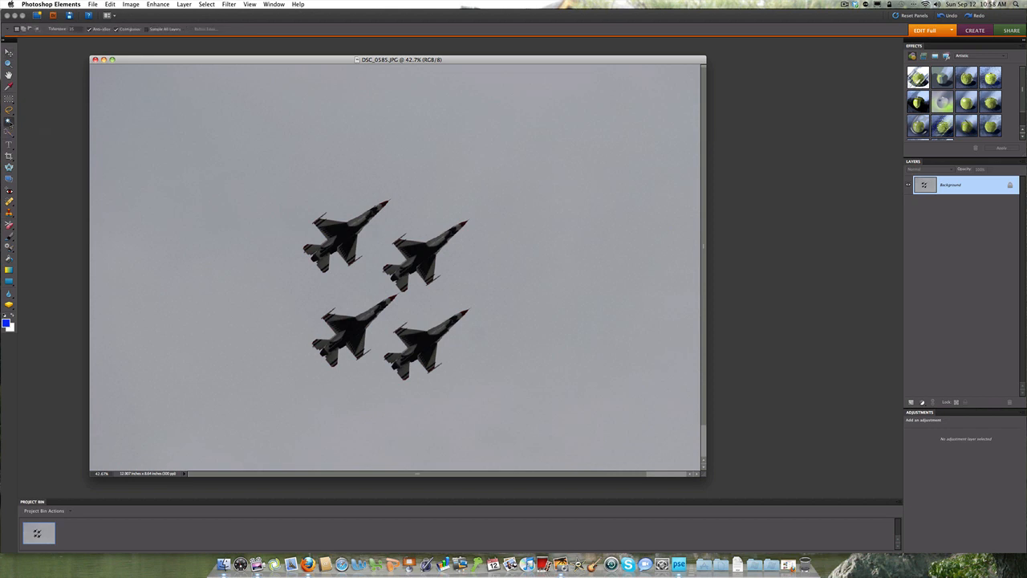
left_click(170, 128)
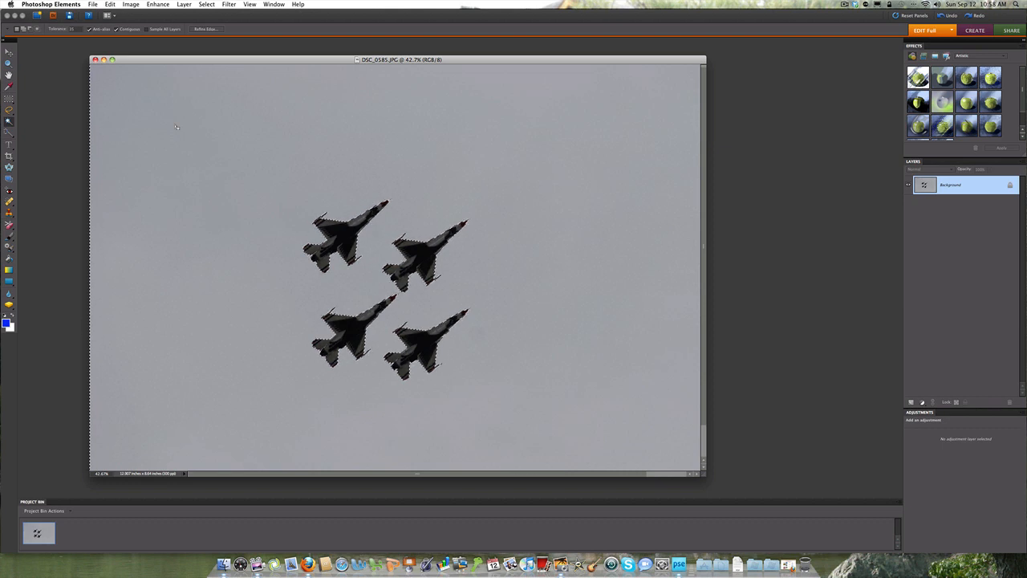
left_click(206, 4)
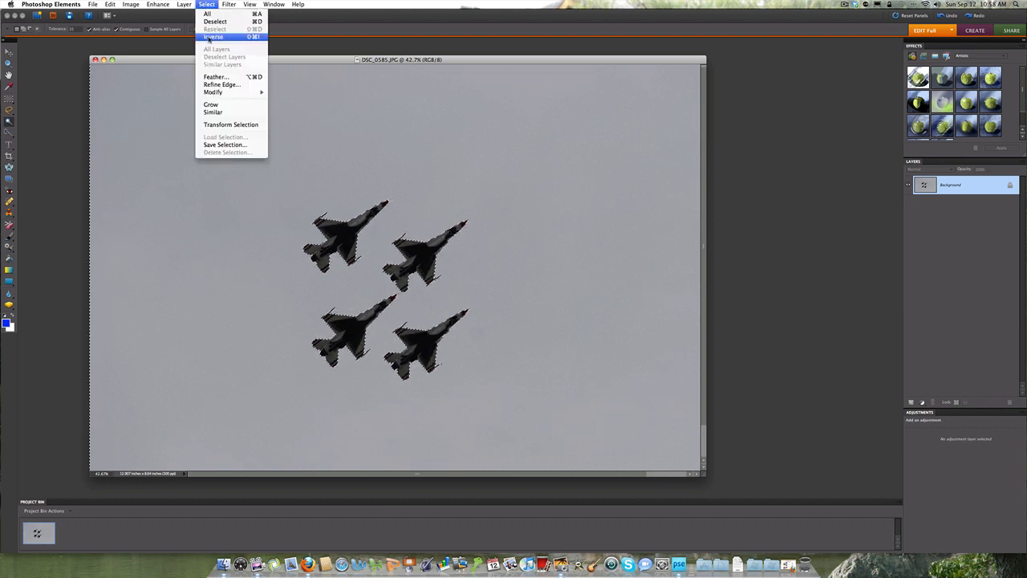
left_click(209, 38)
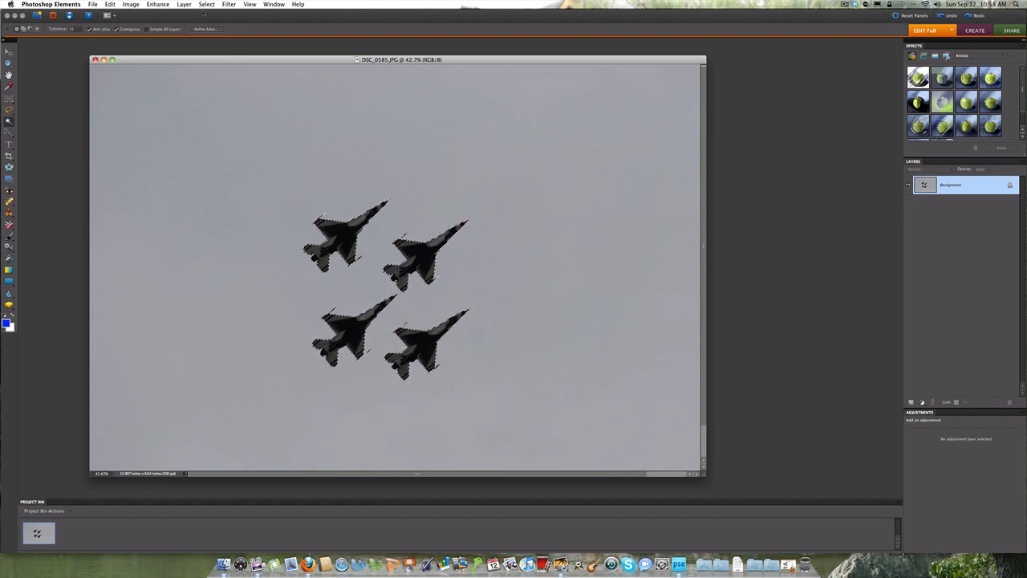
Step: Copy the selected jets to a new layer and check the cutout by hiding and reshowing the Background
left_click(190, 6)
mouse_move(191, 14)
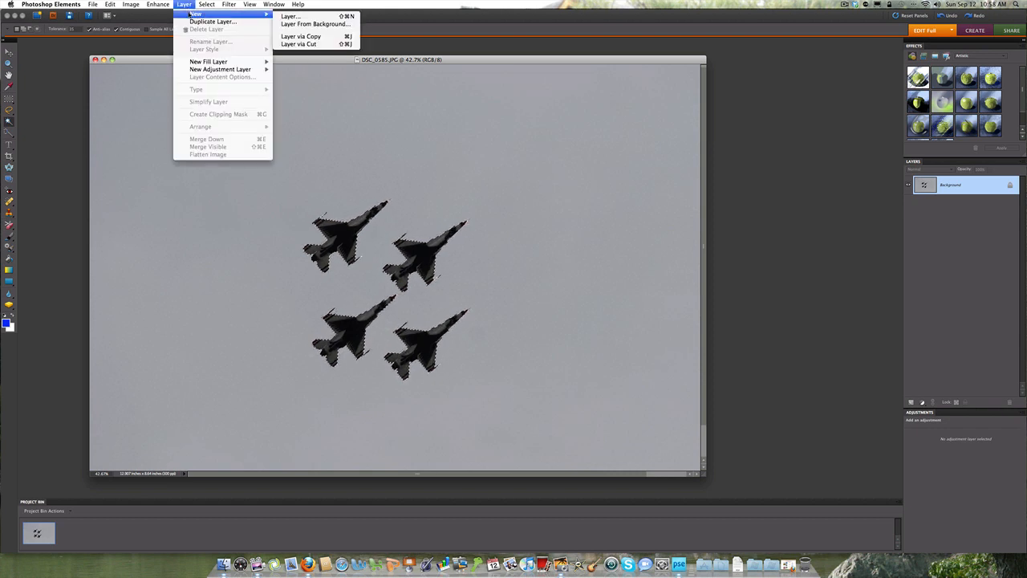
left_click(302, 37)
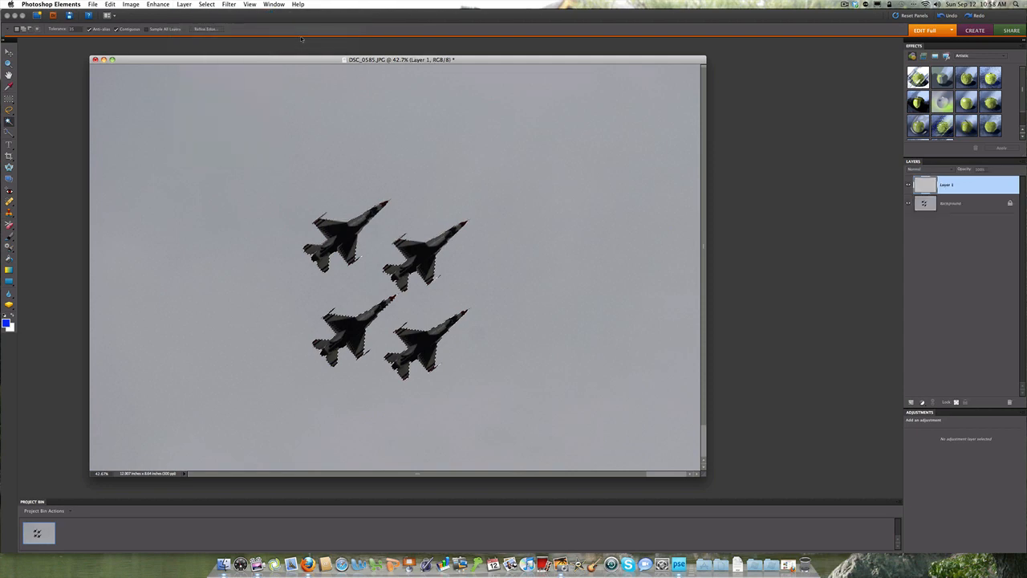
left_click(908, 204)
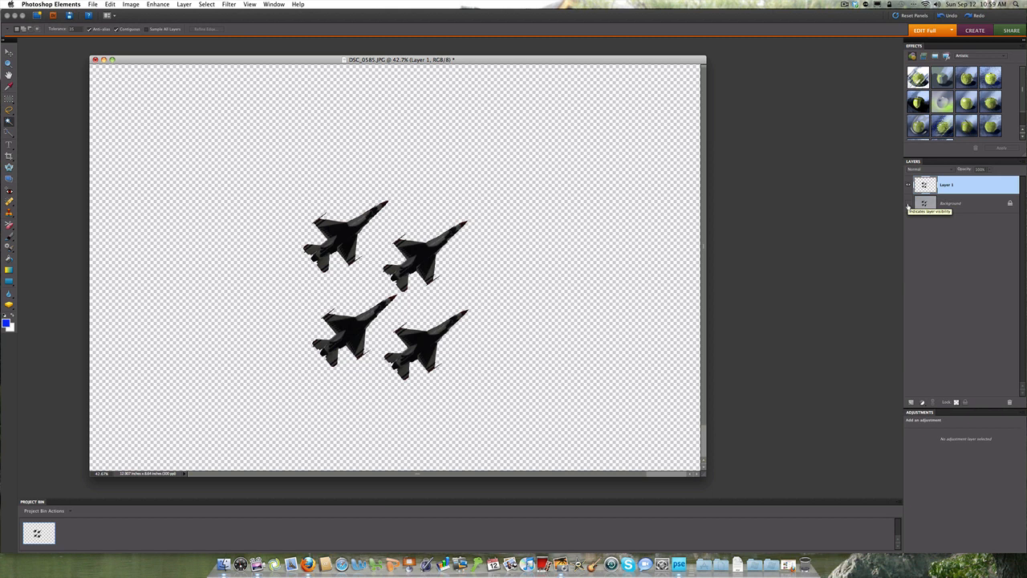
left_click(908, 206)
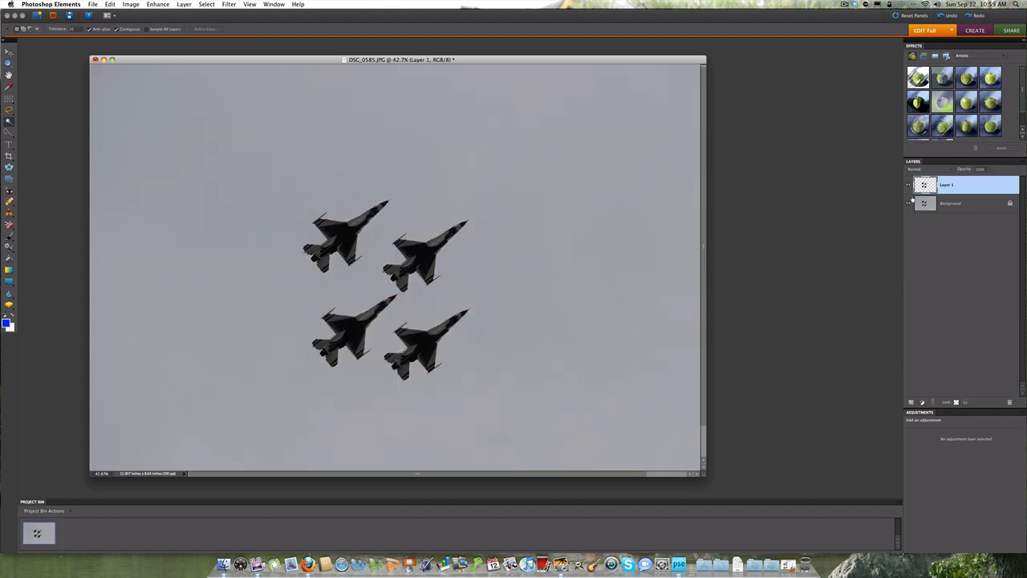
Step: Reselect the four jets on the Background layer by picking the sky with the Magic Wand and inverting the selection
left_click(926, 204)
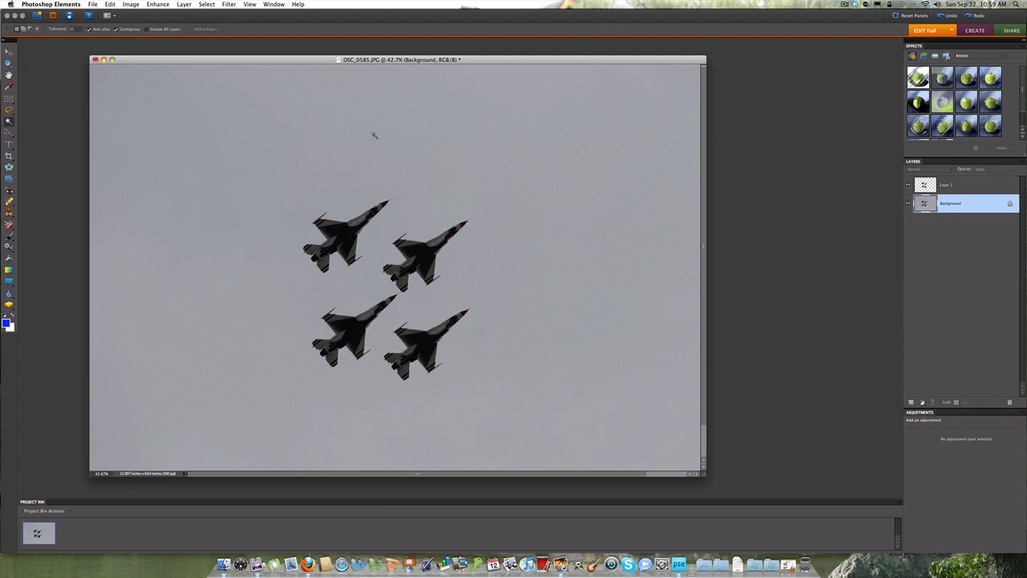
left_click(168, 112)
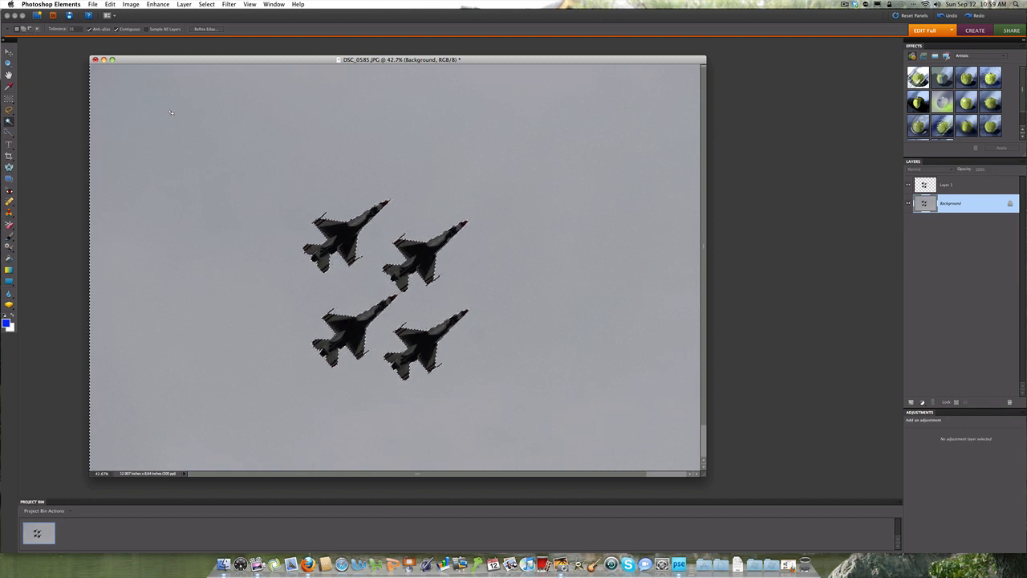
left_click(205, 5)
left_click(207, 37)
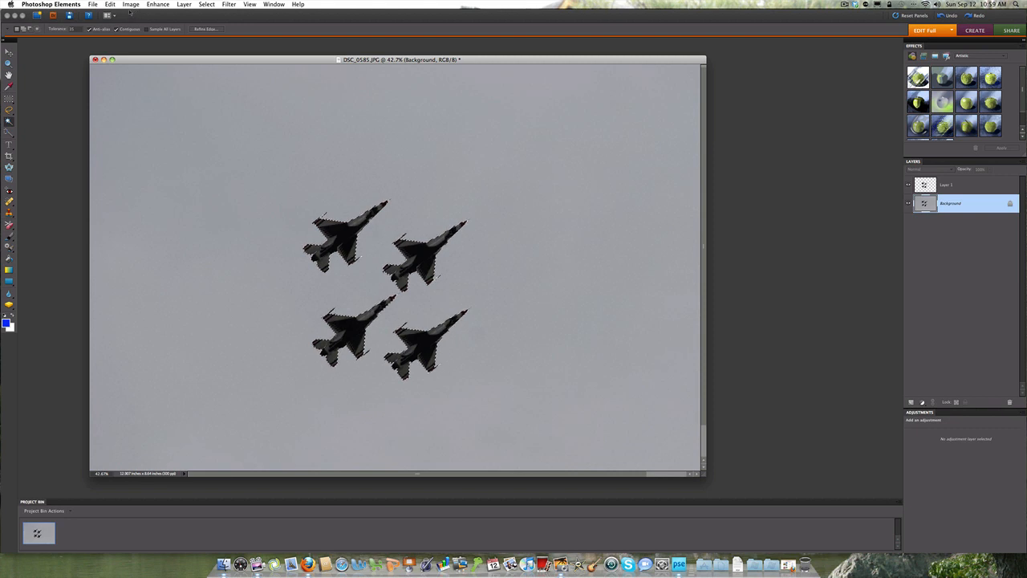
Step: Create a second jet layer from the selection with Layer via Copy and hide the Background layer
left_click(180, 4)
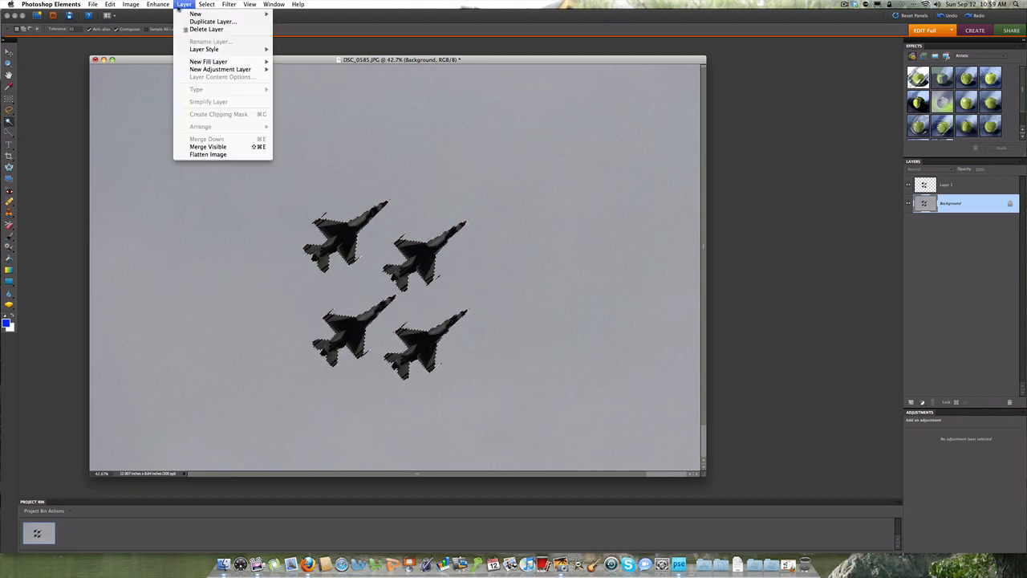
mouse_move(196, 13)
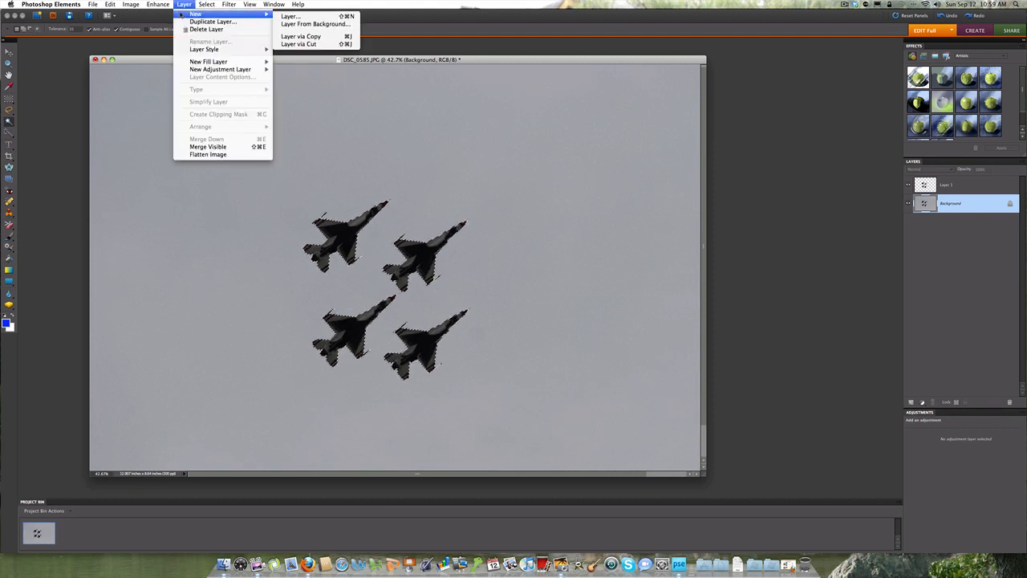
left_click(301, 37)
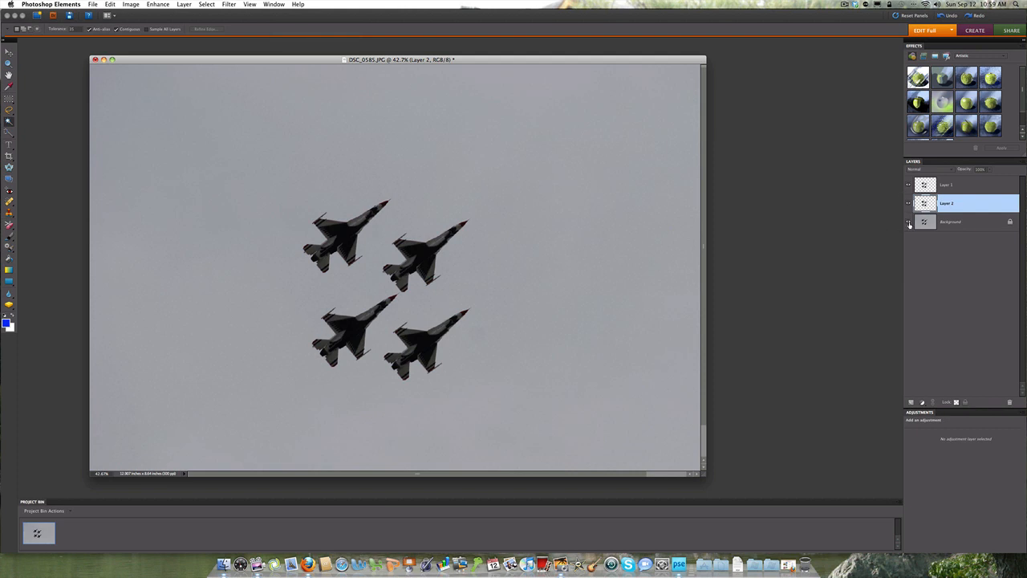
left_click(910, 224)
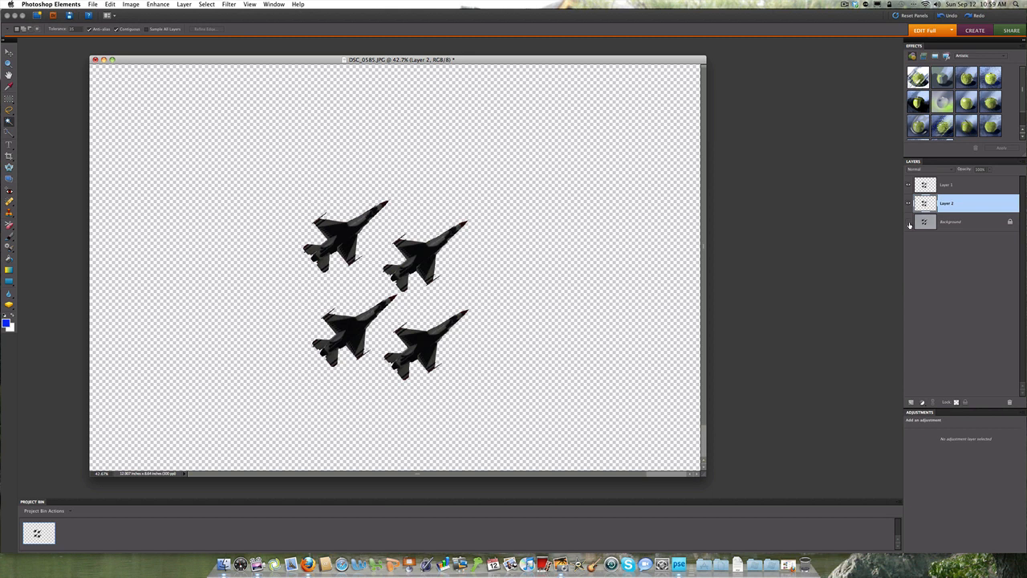
left_click(910, 224)
left_click(909, 224)
Step: Flip Layer 2, the second copy of the jets, horizontally
left_click(110, 5)
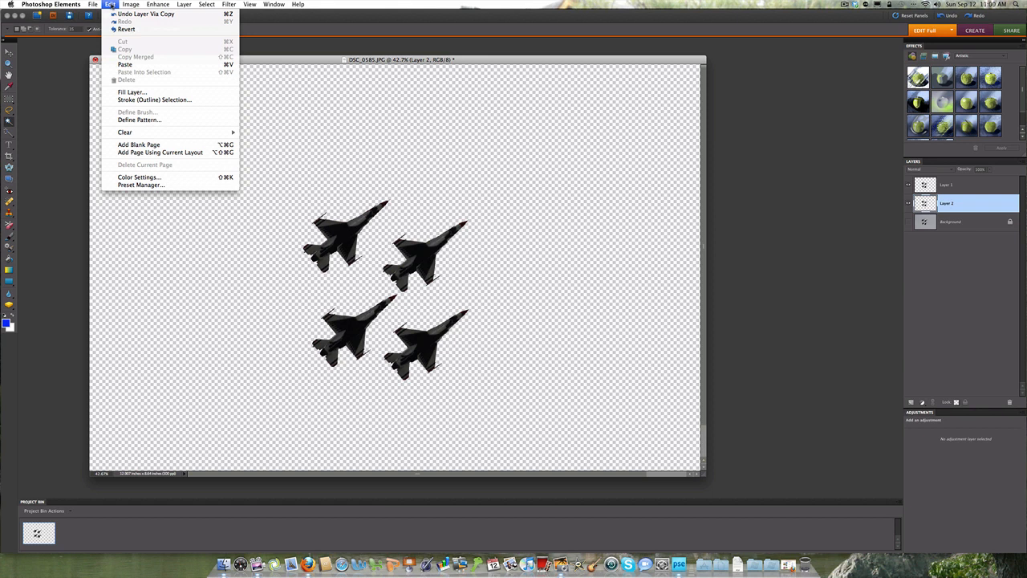
mouse_move(129, 5)
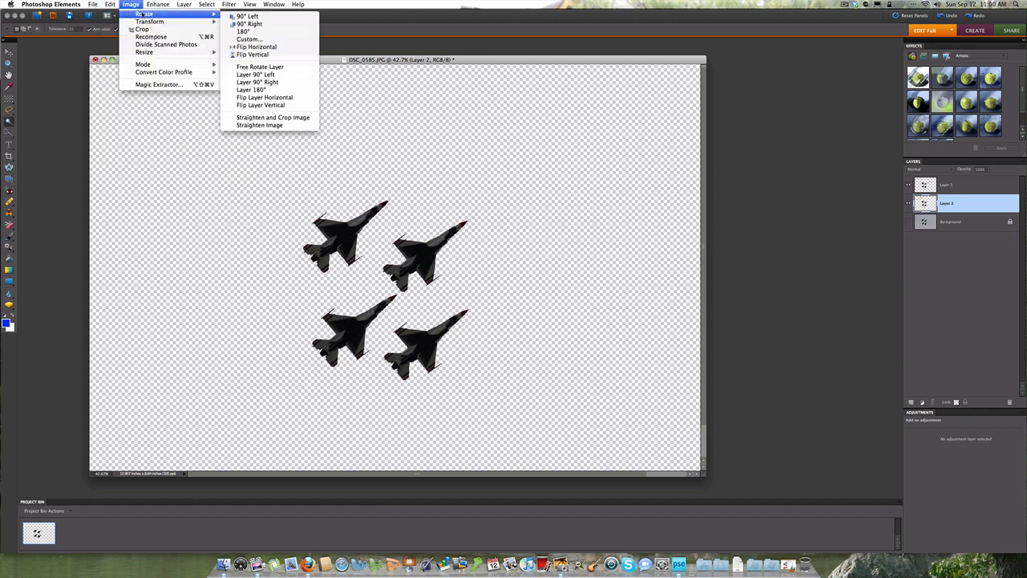
left_click(265, 98)
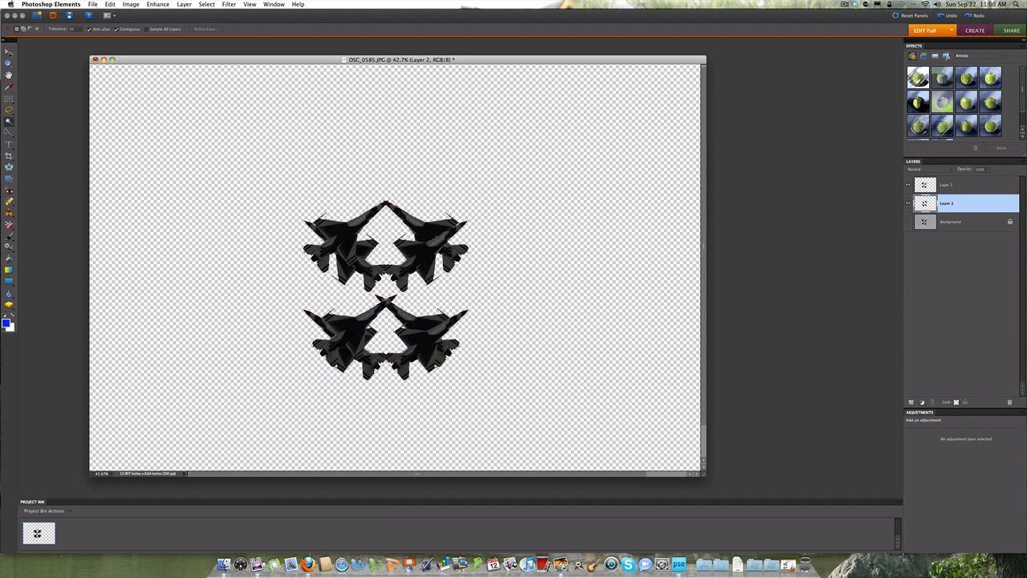
Step: Move the mirrored jets on Layer 2 to the right of the original four and enlarge the document window
key("v")
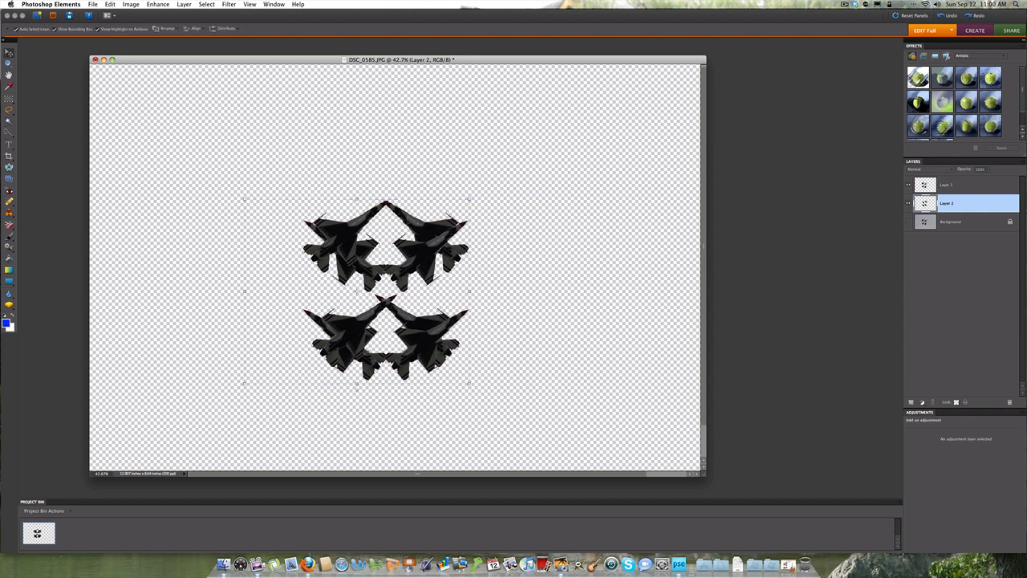
left_click_drag(403, 222, 578, 231)
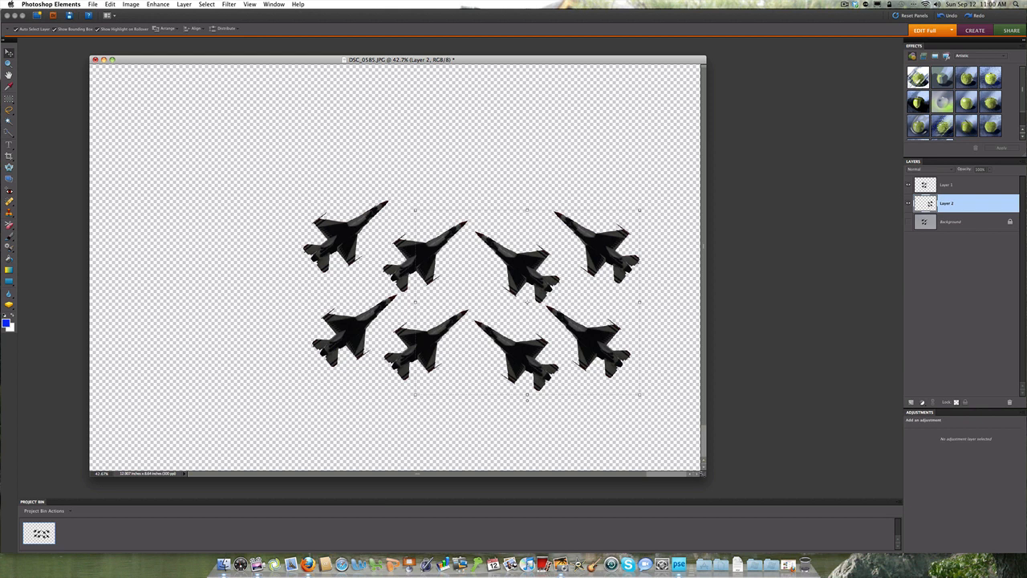
left_click_drag(713, 474, 788, 483)
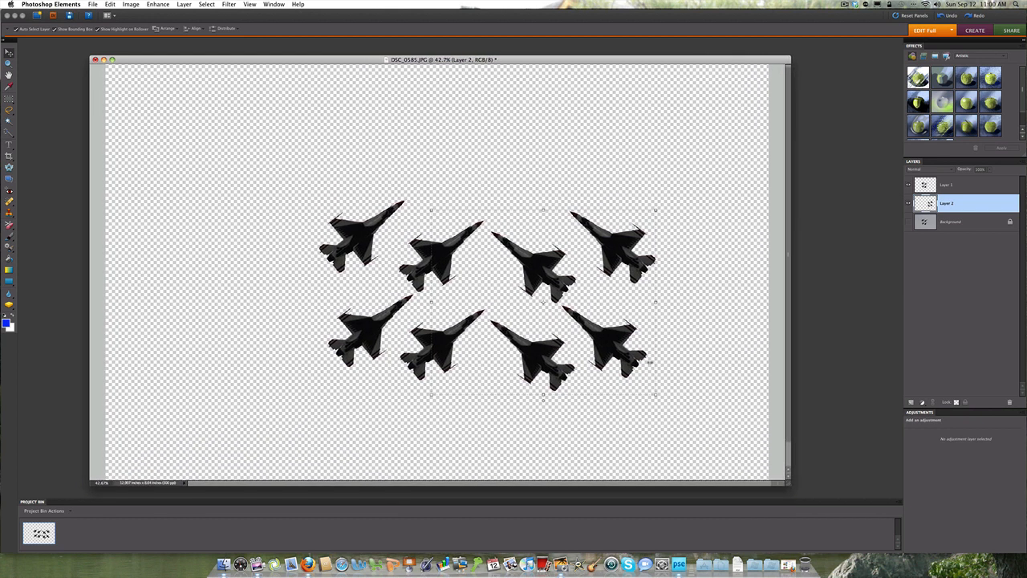
Step: Move the original jets on Layer 1 up and to the left, away from the mirrored group
key("alt+bracketleft")
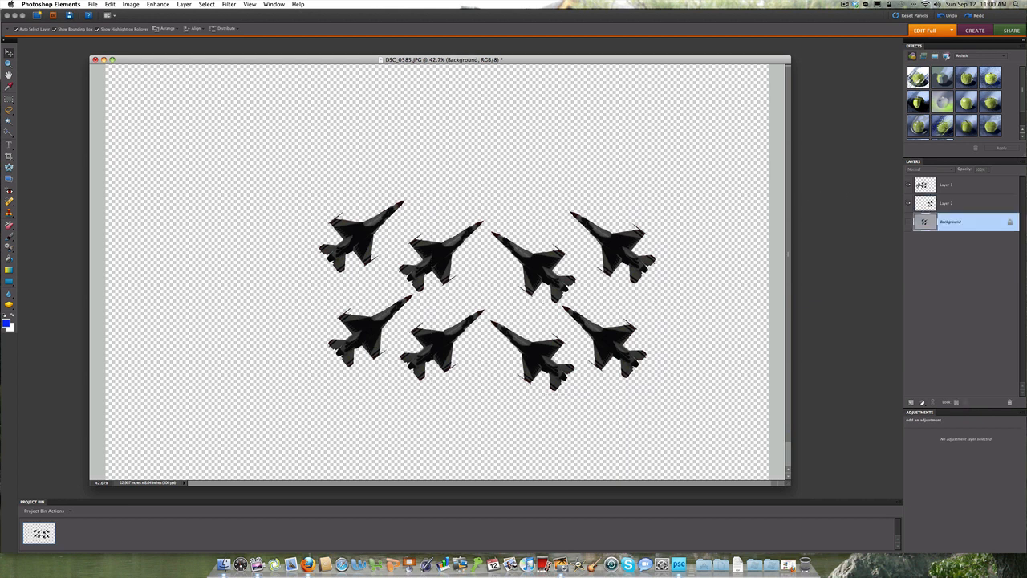
left_click(920, 185)
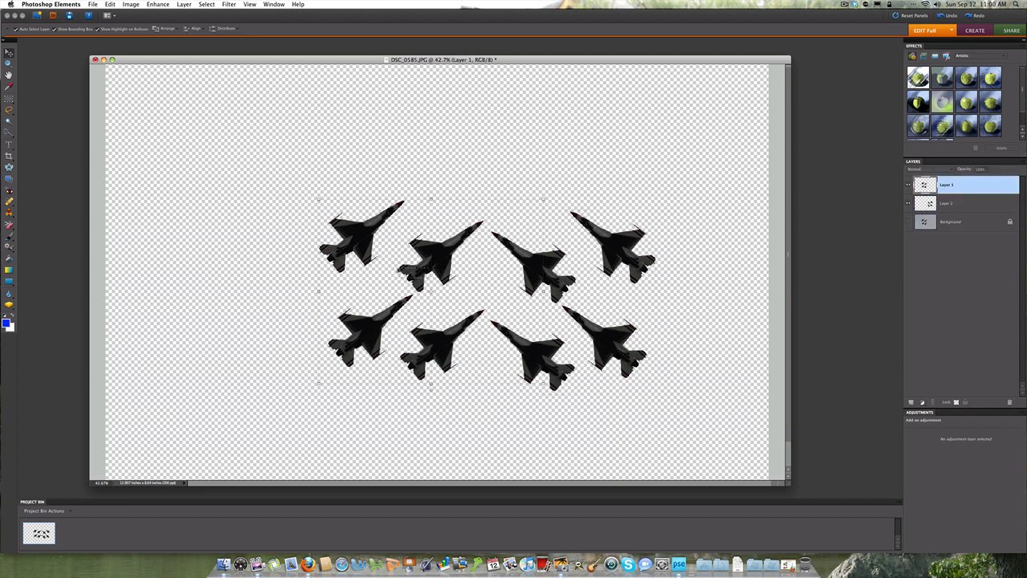
left_click(430, 292)
left_click(449, 272)
left_click(454, 268)
left_click(923, 207)
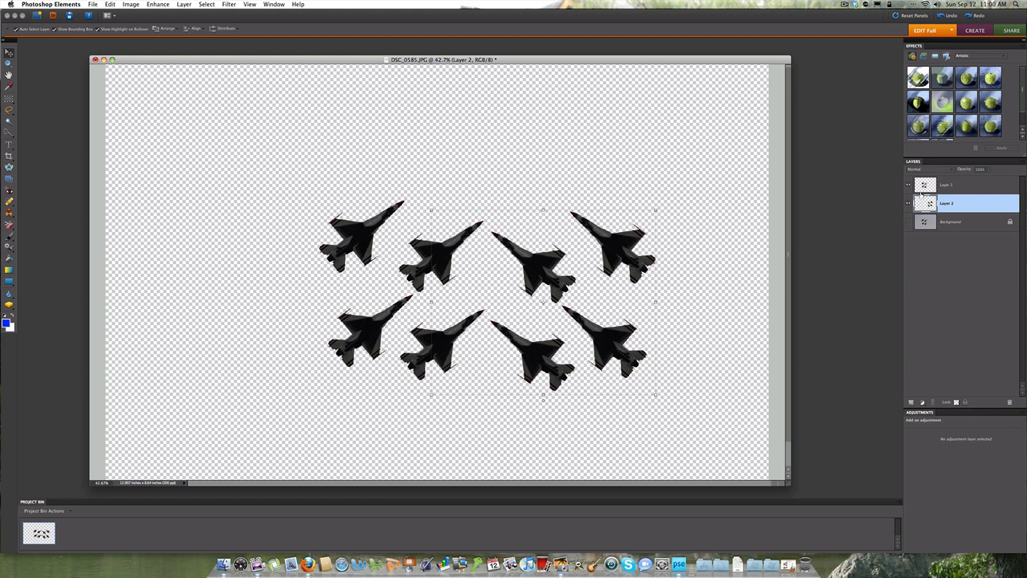
left_click(921, 189)
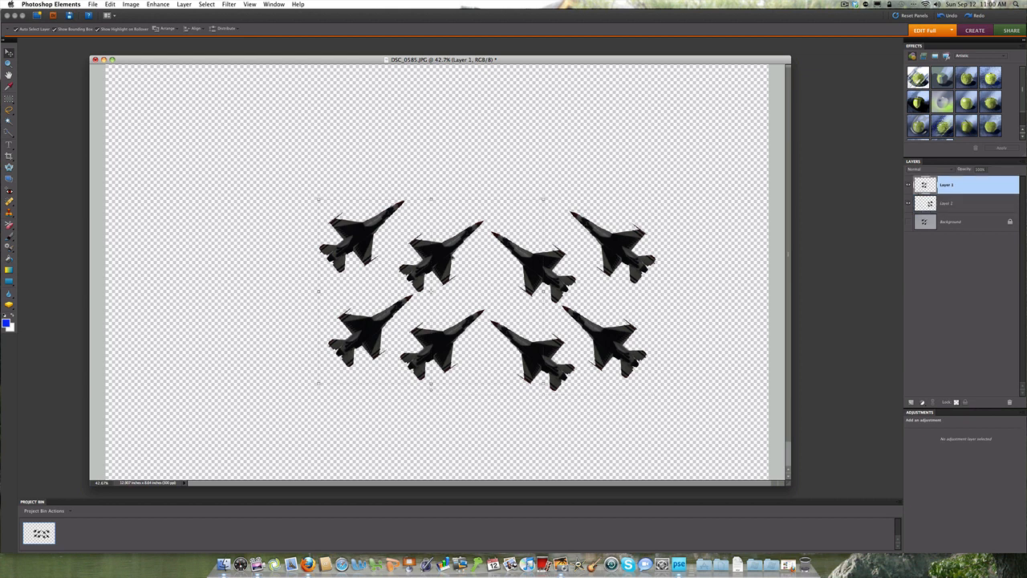
left_click_drag(453, 258, 406, 243)
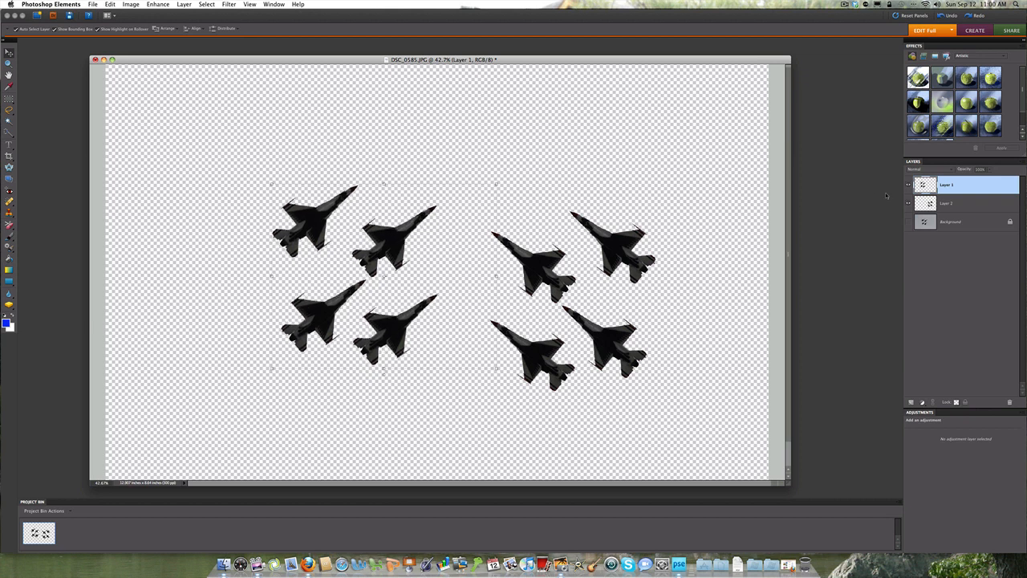
Step: Move the mirrored jets on Layer 2 left to close the gap to the Layer 1 jets
left_click(942, 205)
left_click_drag(615, 261, 568, 249)
left_click(687, 272)
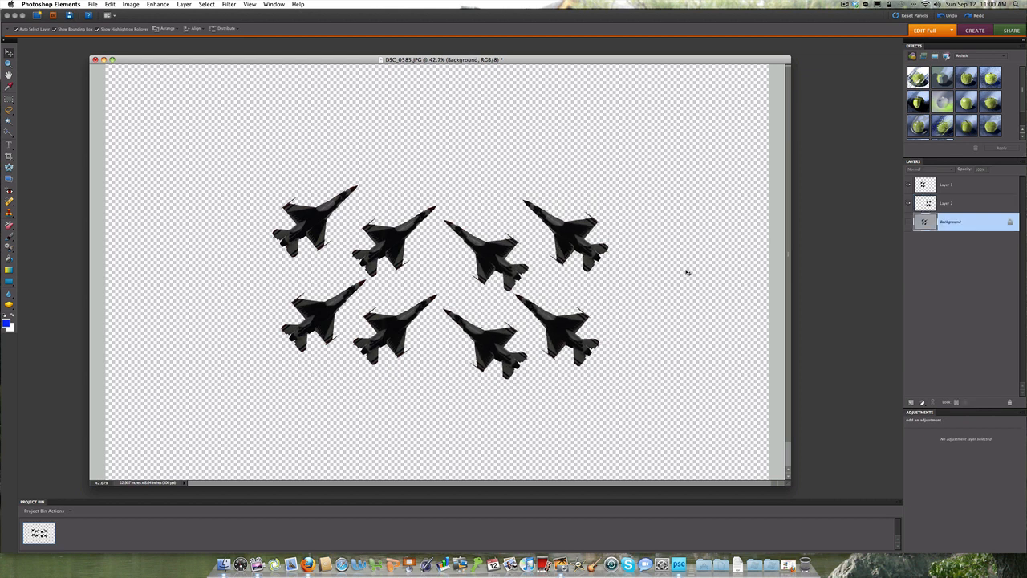
Step: Compare the new formation with the original photo by showing and hiding the Background layer
left_click(945, 205)
left_click(950, 223)
left_click(908, 224)
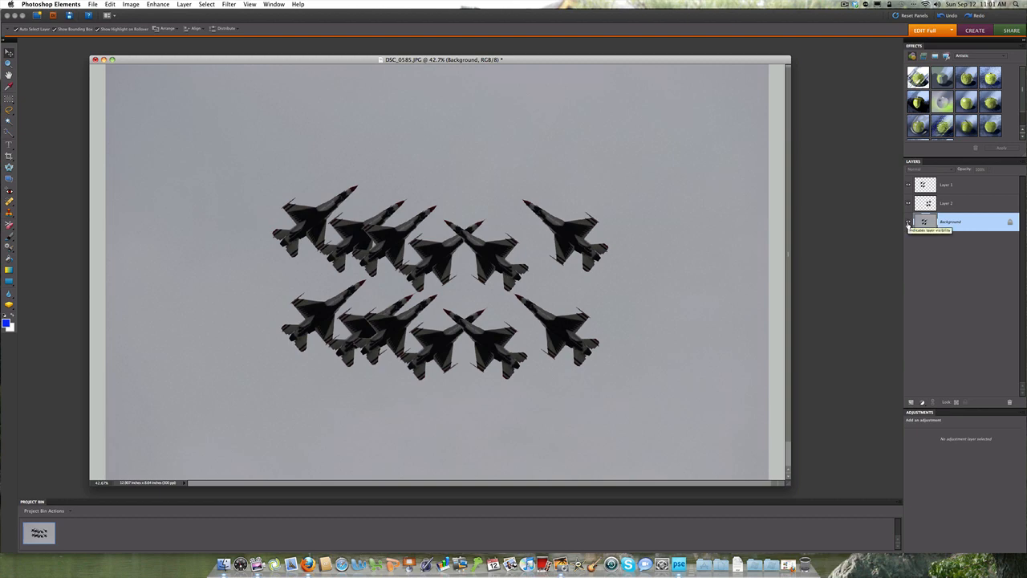
left_click(909, 224)
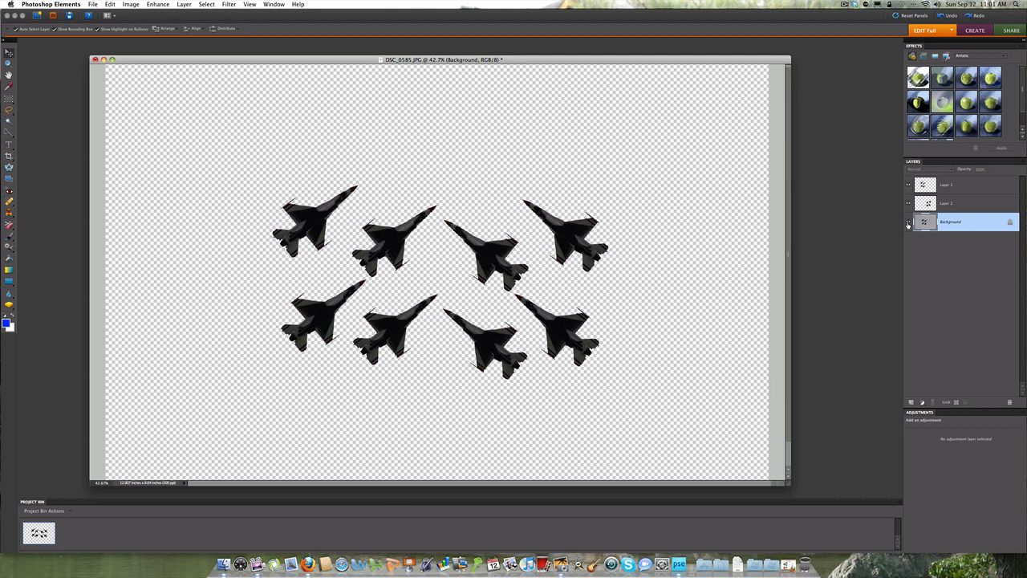
left_click(908, 223)
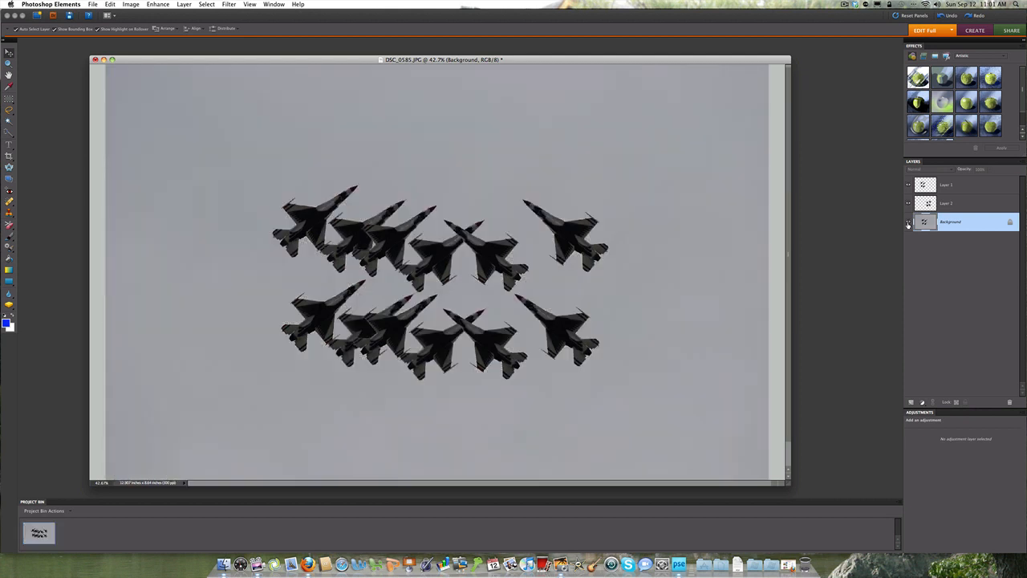
left_click(908, 224)
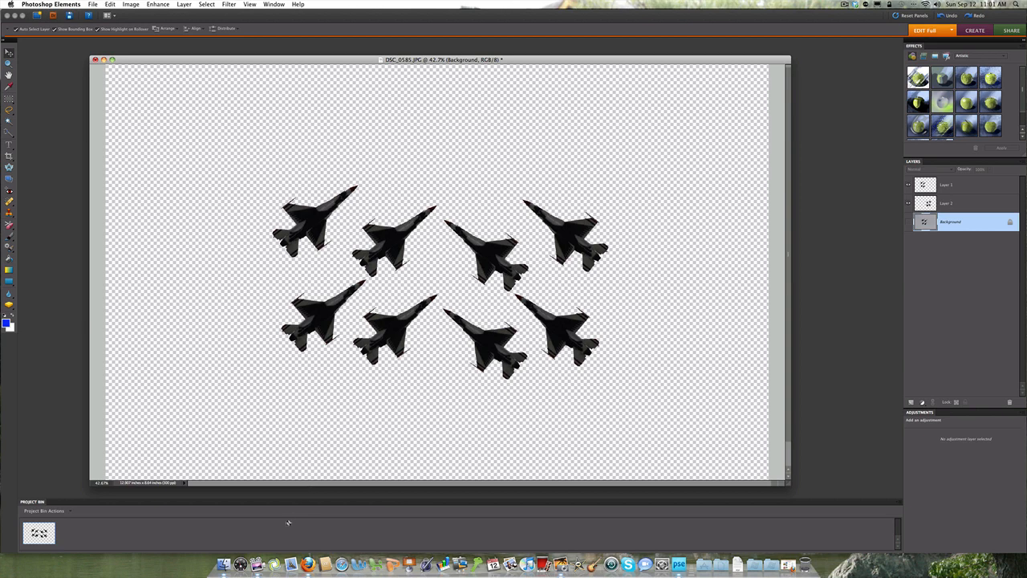
Step: Switch to Firefox and open the full-size dark blue sky picture from the Google Images results for "blue sky"
left_click(317, 554)
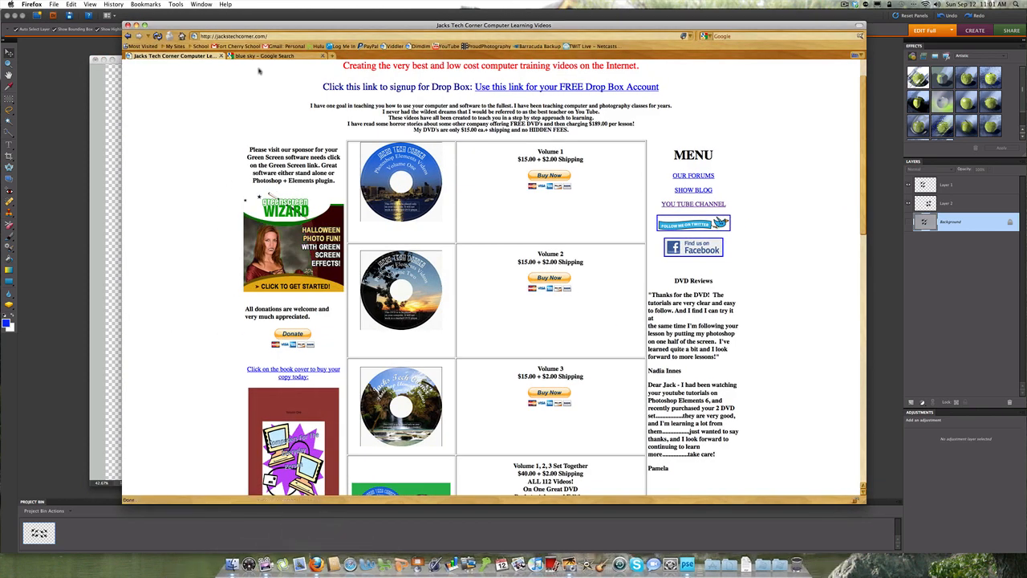
left_click(267, 56)
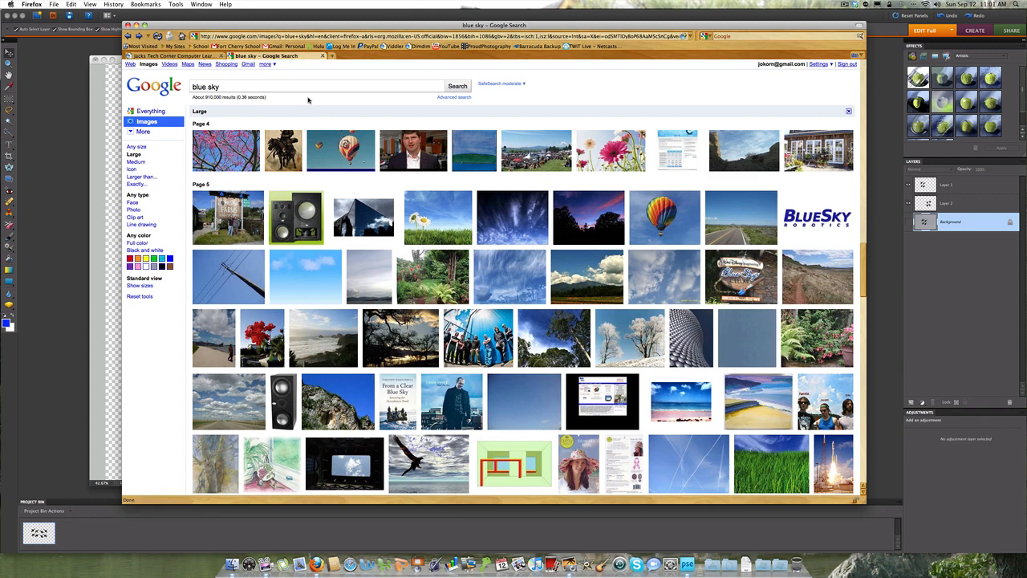
left_click_drag(230, 86, 181, 86)
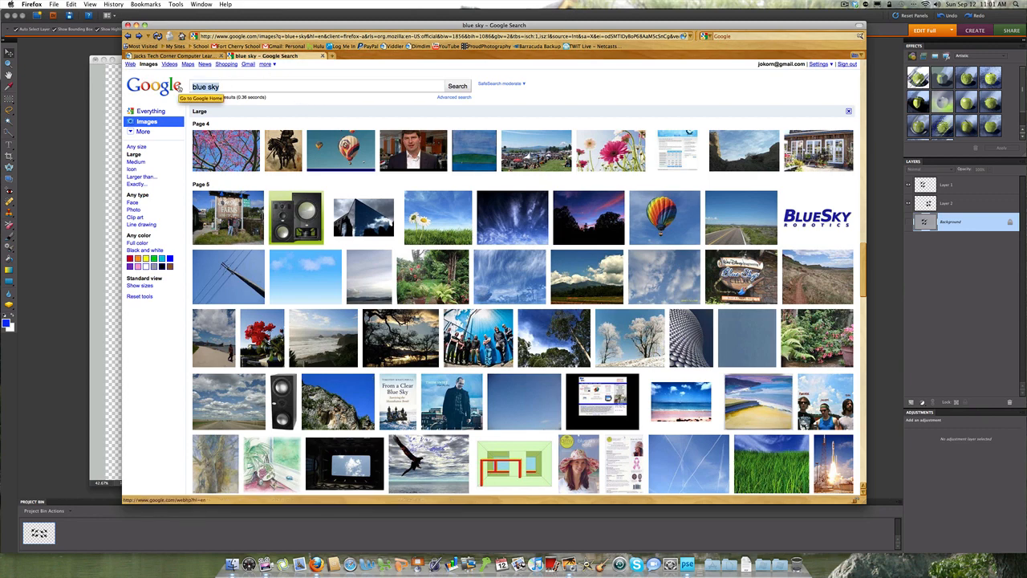
mouse_move(502, 215)
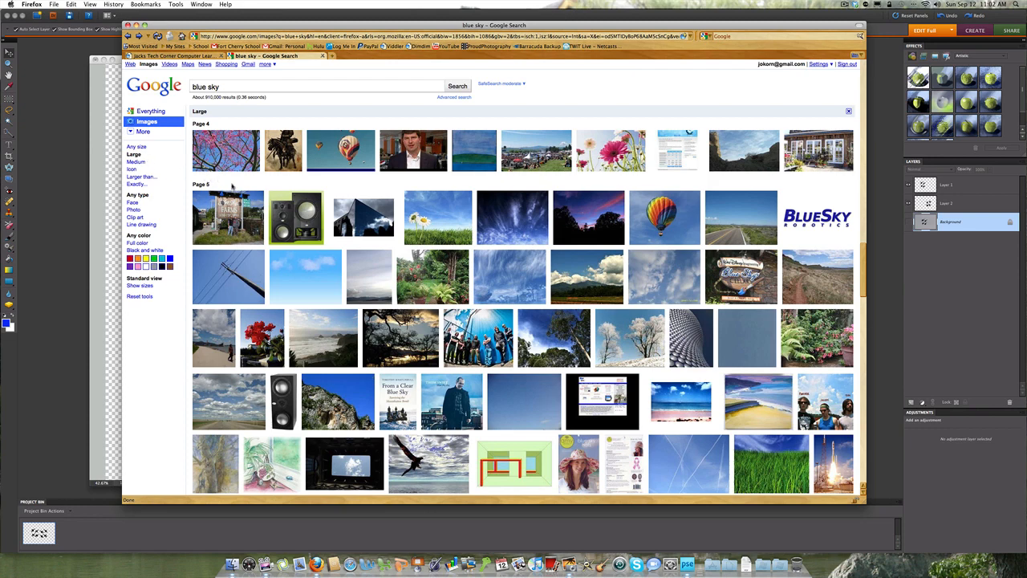
left_click(504, 221)
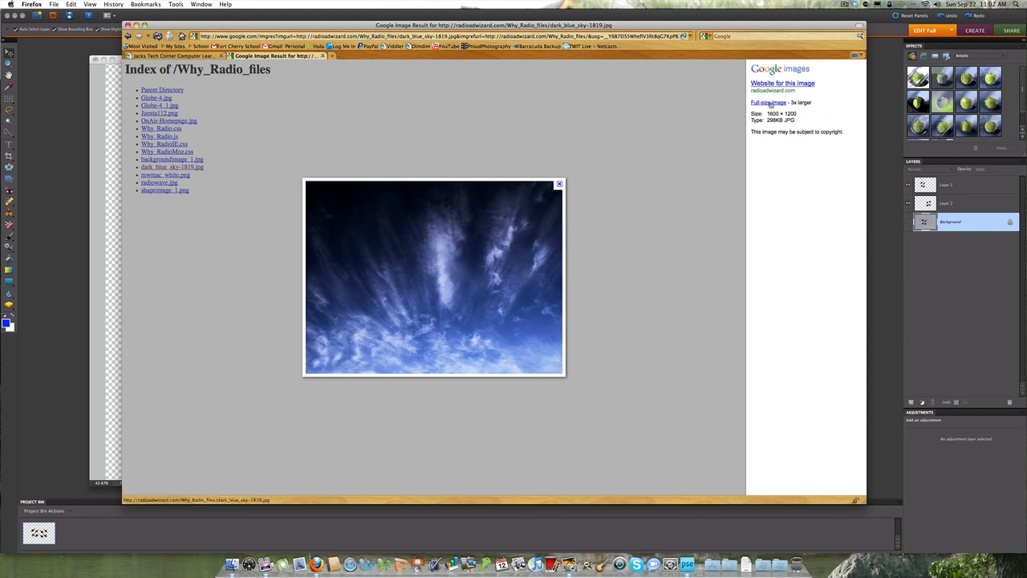
left_click(769, 103)
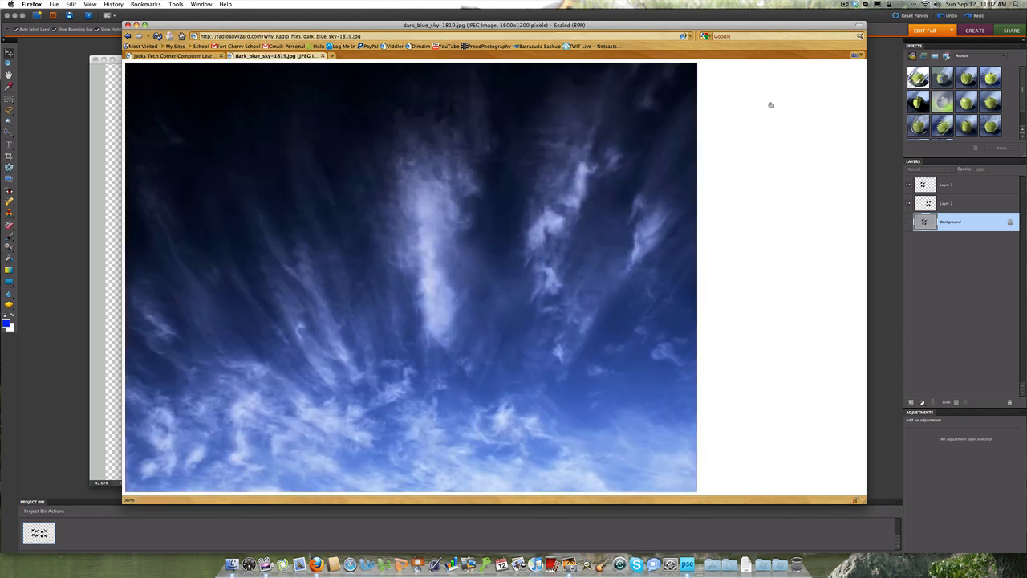
Step: Save the sky picture as dark_blue_sky-1819.jpg in the Sky folder of Pictures, replacing the existing copy, and clear the downloads list
right_click(329, 208)
left_click(364, 233)
left_click_drag(496, 115, 392, 118)
left_click(458, 155)
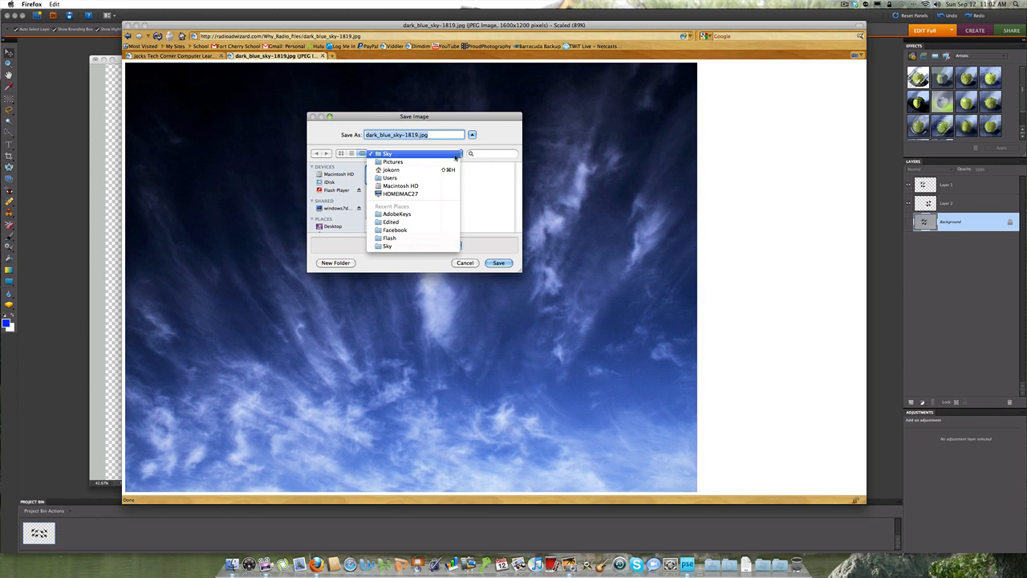
left_click(394, 163)
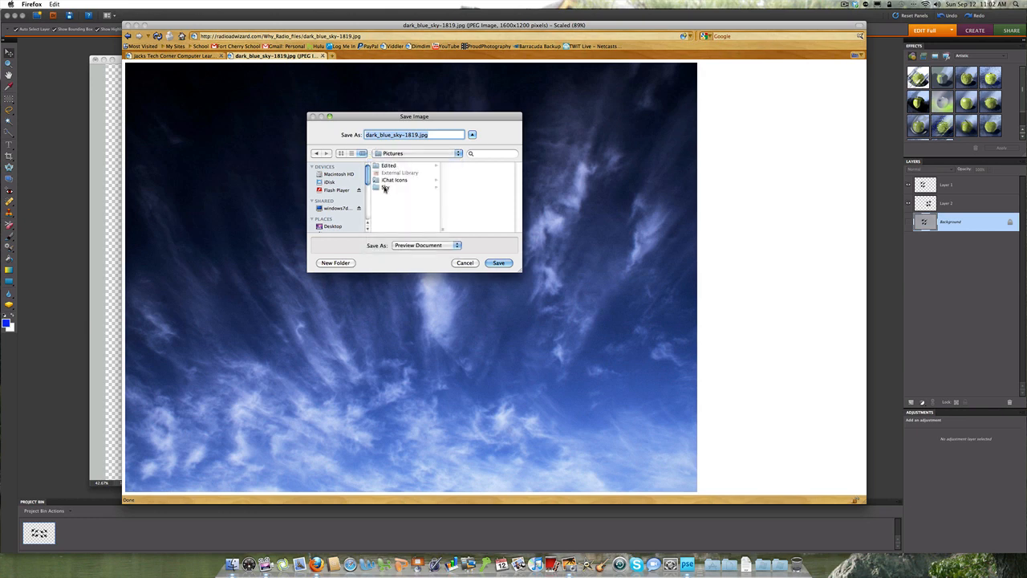
left_click(385, 187)
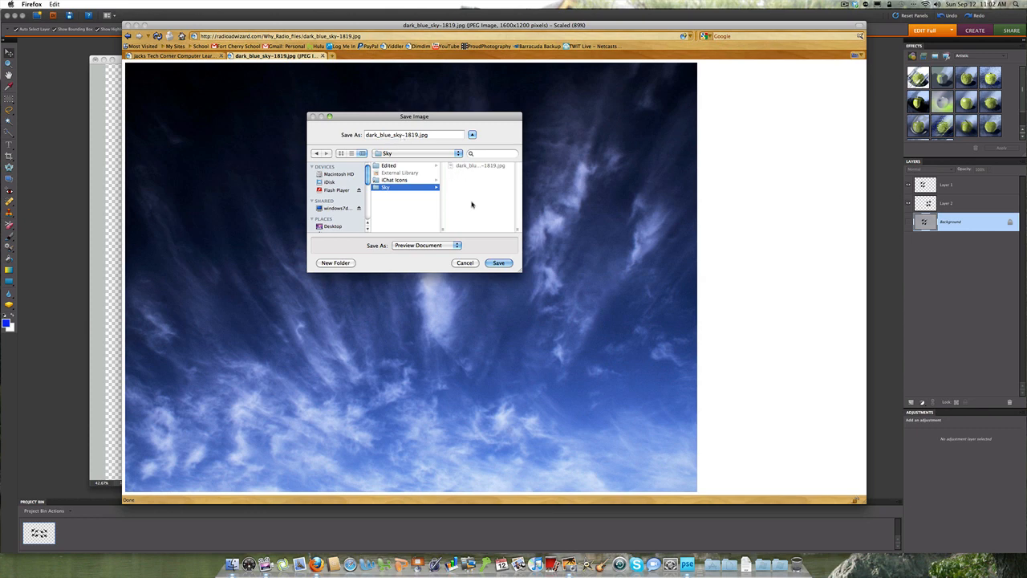
left_click(498, 264)
left_click(473, 172)
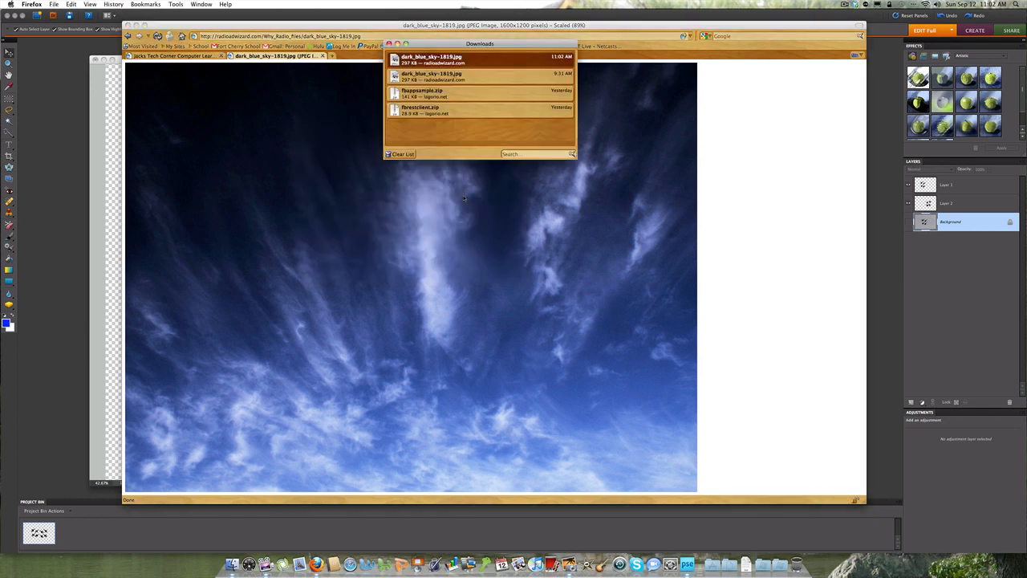
left_click(401, 154)
left_click(389, 44)
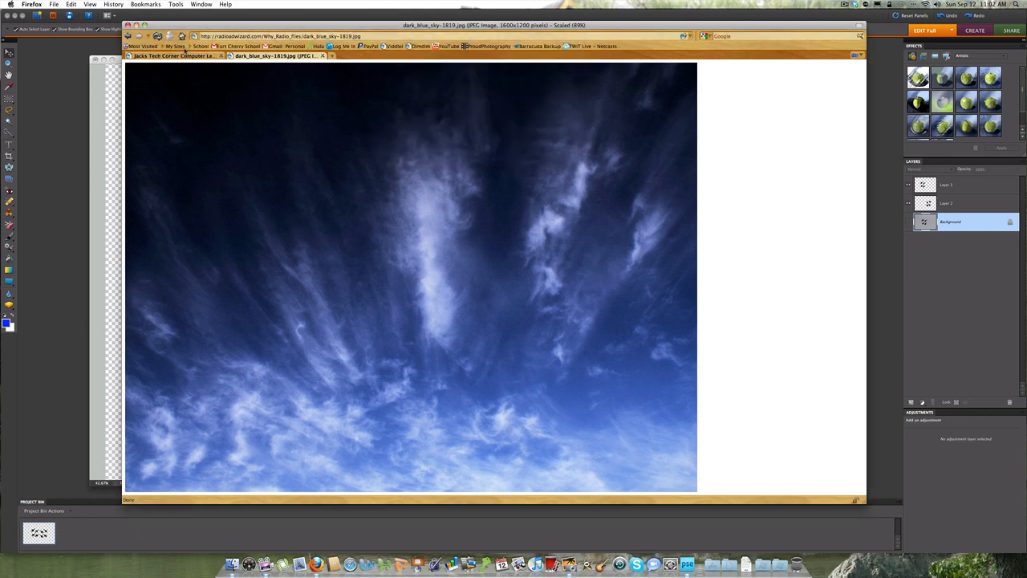
Step: Switch back to Photoshop Elements and add an empty layer directly above the Background layer of the jets photo
left_click(137, 25)
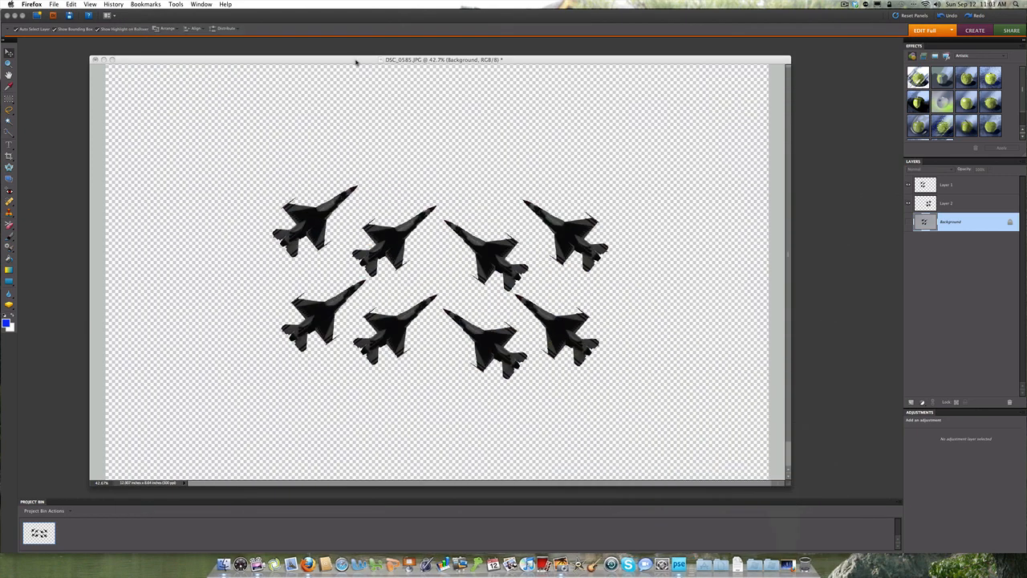
left_click_drag(356, 62, 423, 58)
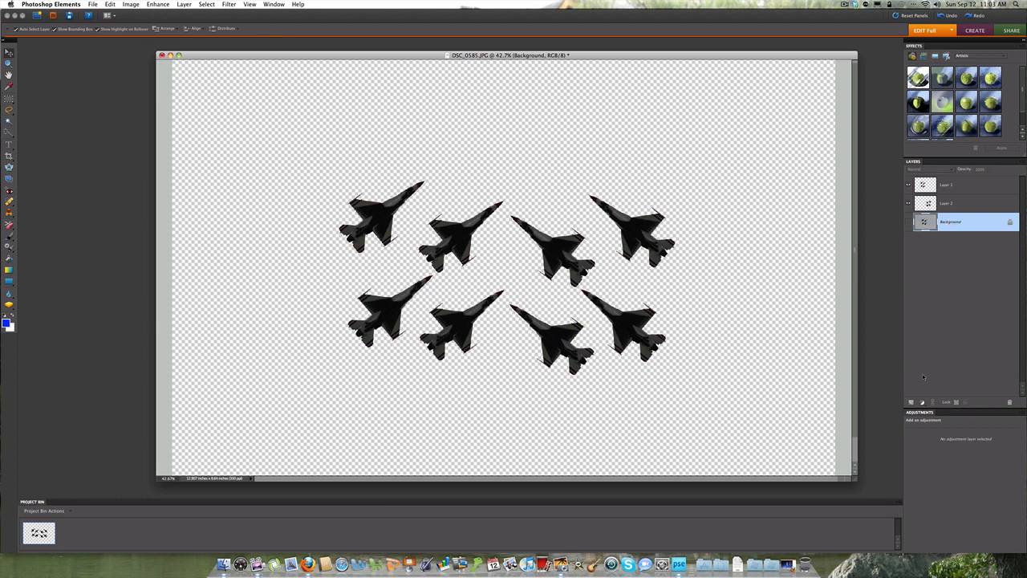
left_click(911, 402)
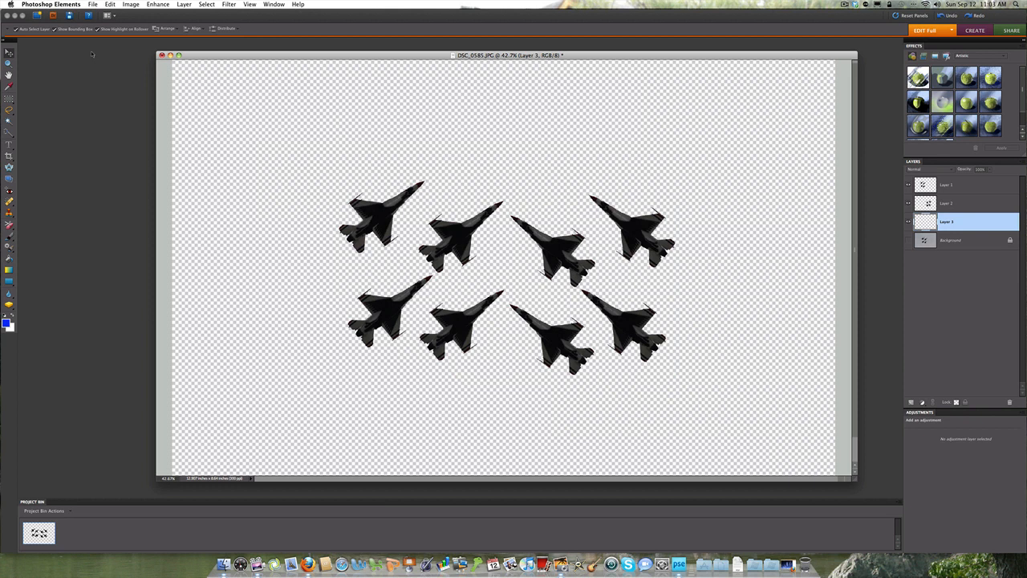
Step: Open dark_blue_sky-1819.jpg from the Sky folder in Pictures
left_click(92, 5)
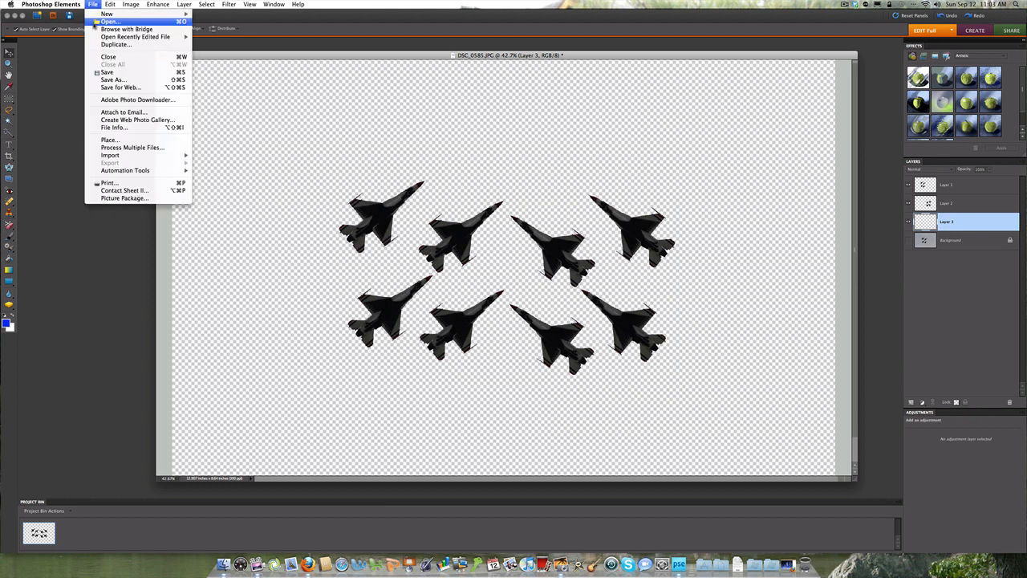
left_click(107, 21)
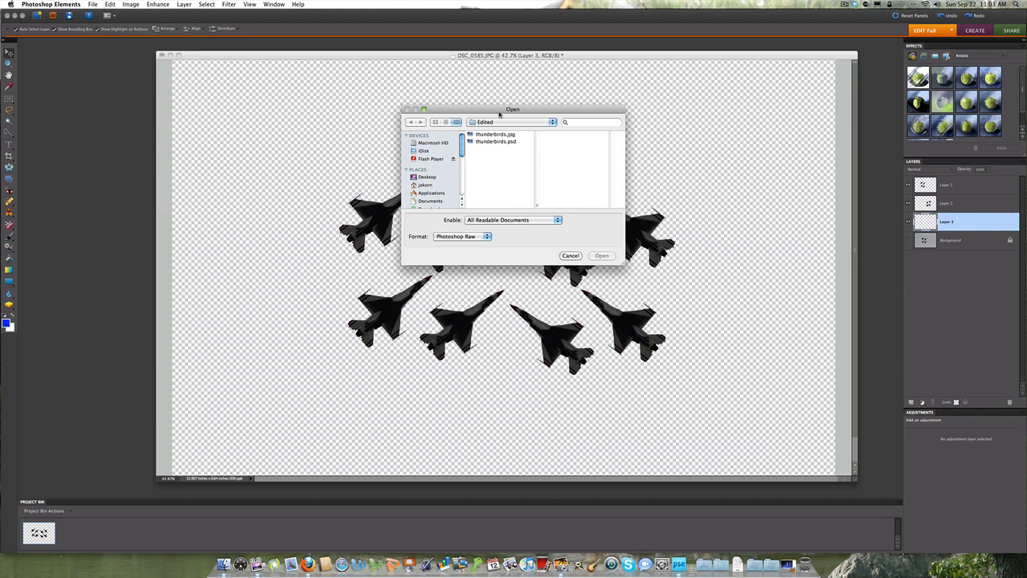
left_click_drag(499, 111, 401, 127)
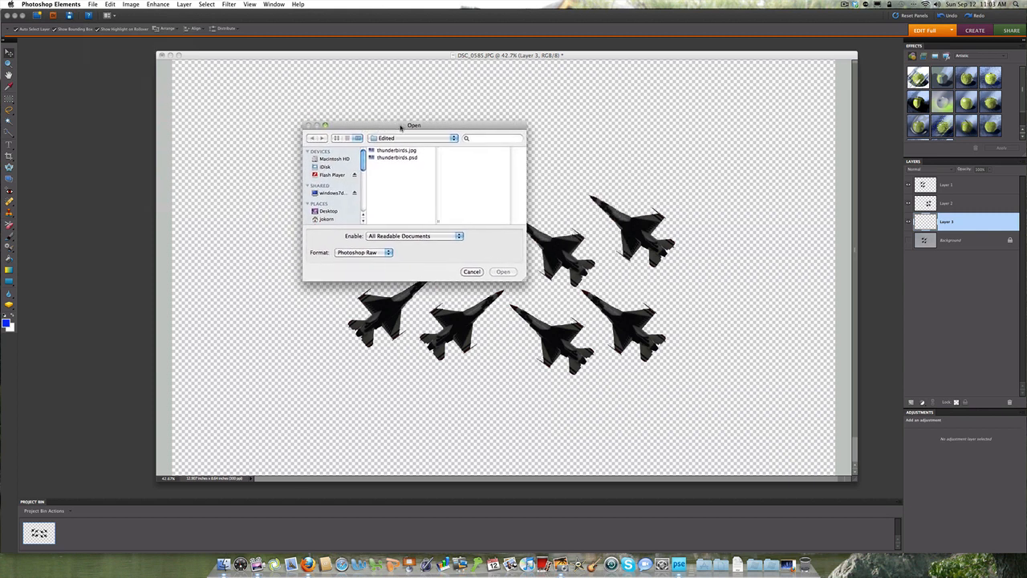
left_click(455, 139)
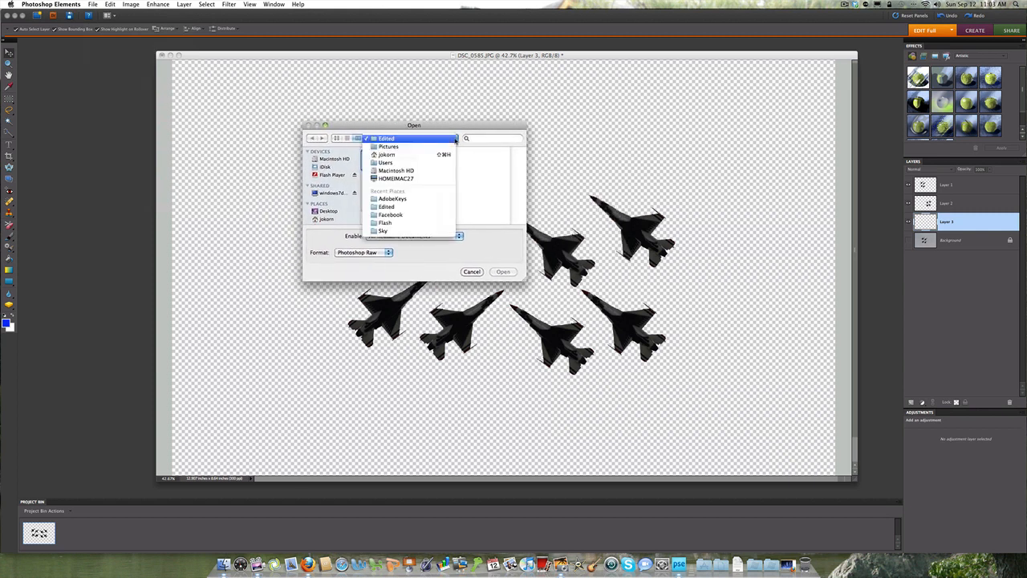
left_click(393, 149)
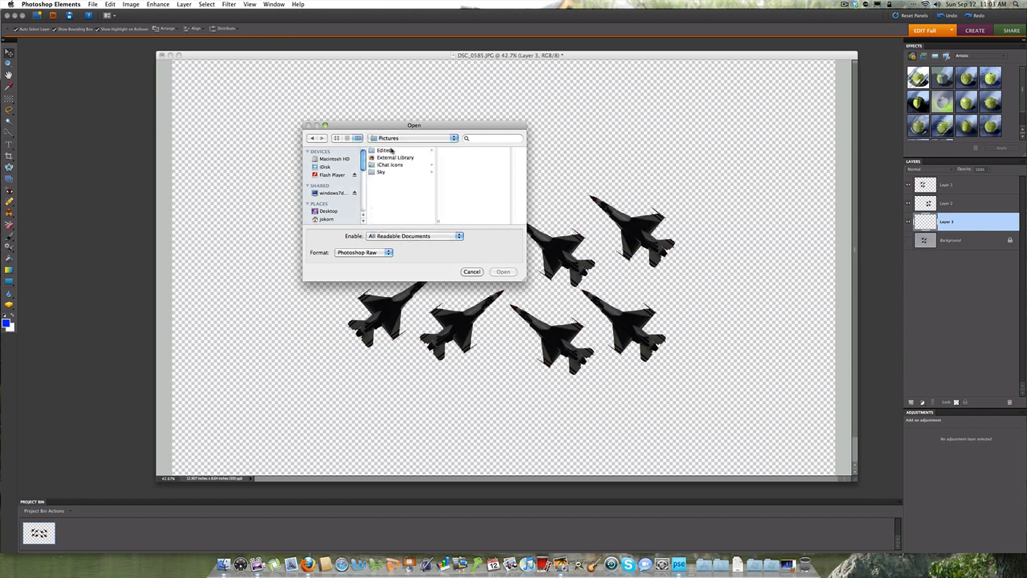
left_click(382, 172)
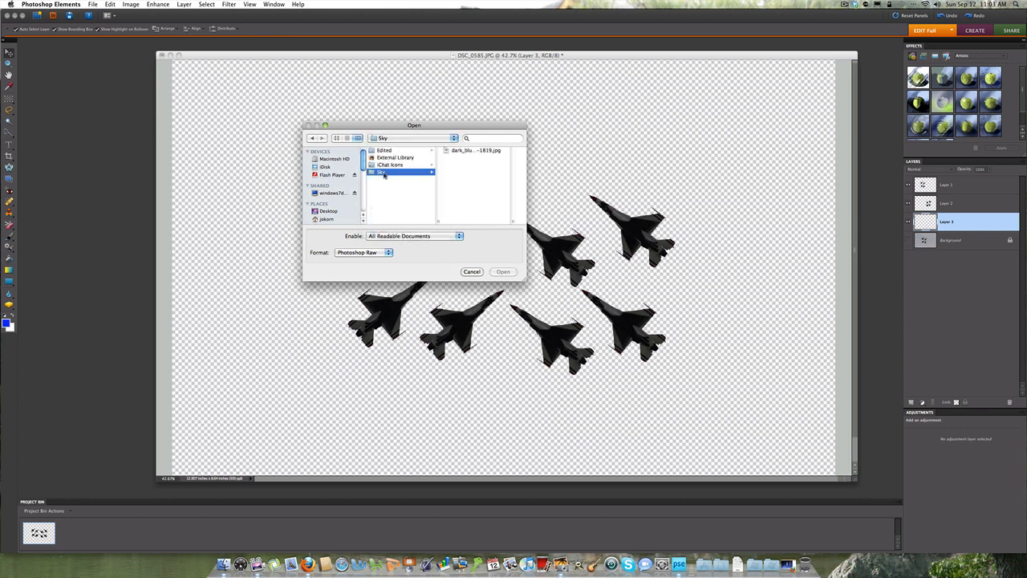
left_click(475, 151)
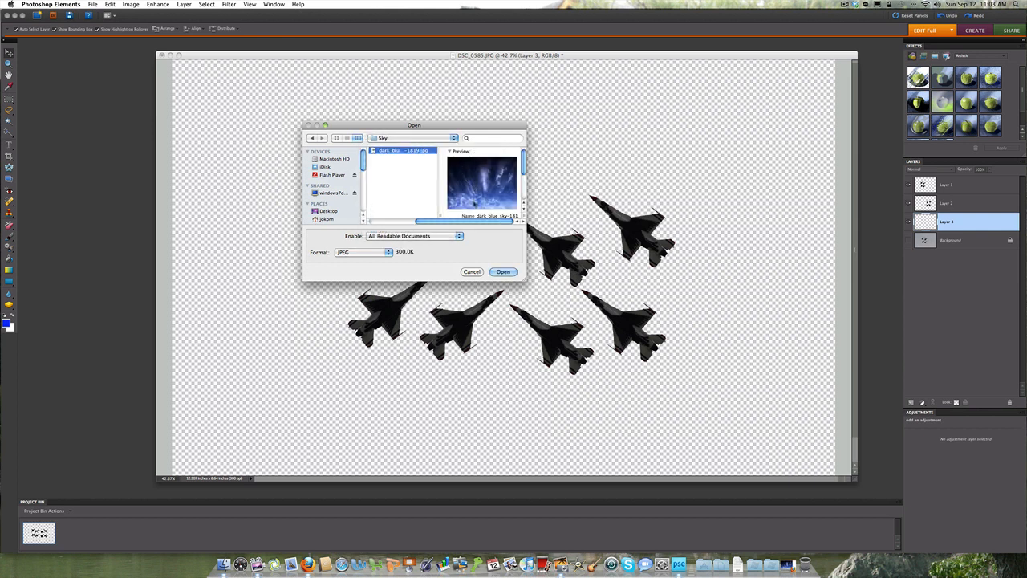
left_click(504, 272)
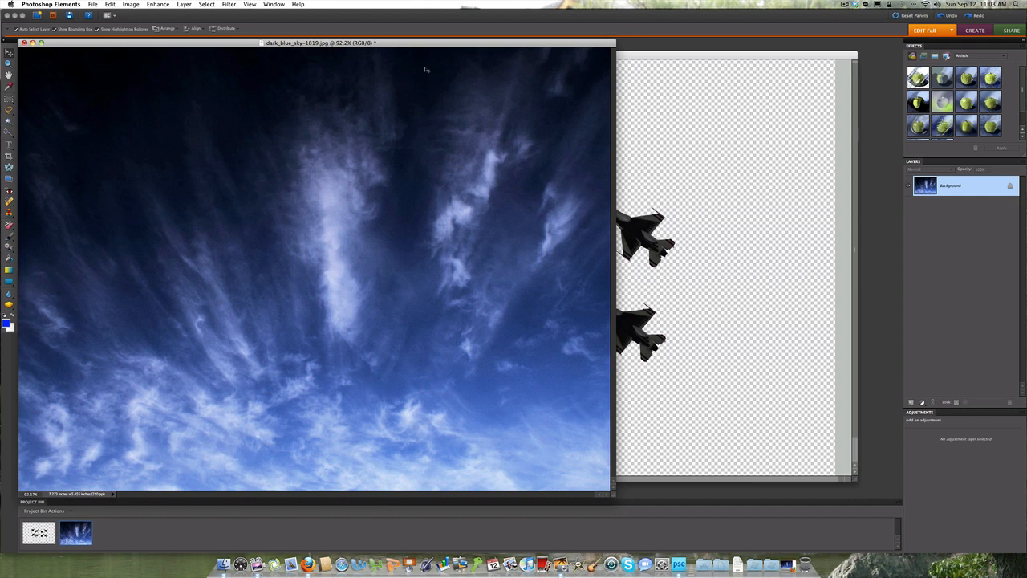
Step: Shrink the dark_blue_sky-1819.jpg window and move it so the jets photo stays visible behind it, with the jets photo active
left_click(678, 56)
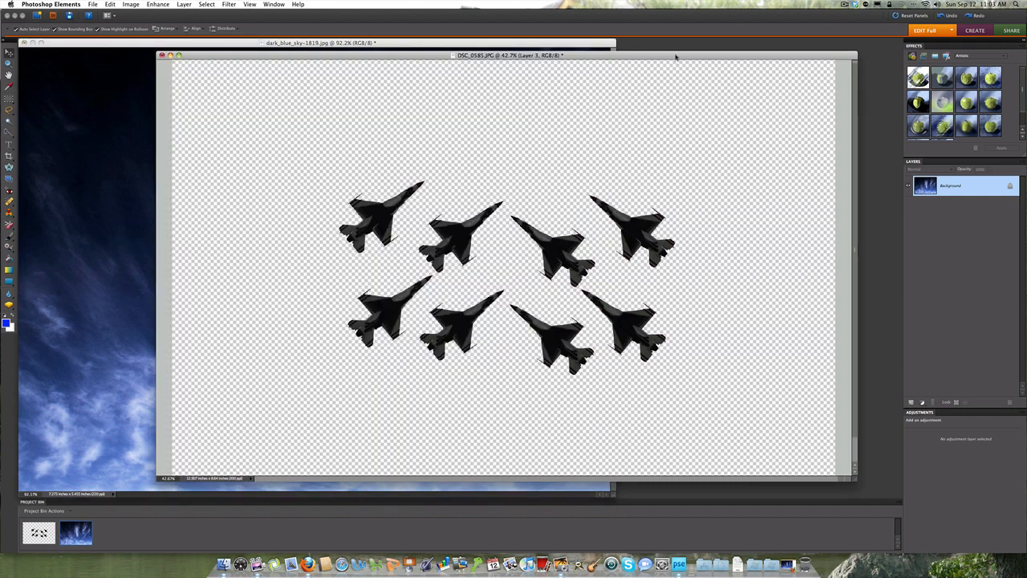
left_click(584, 46)
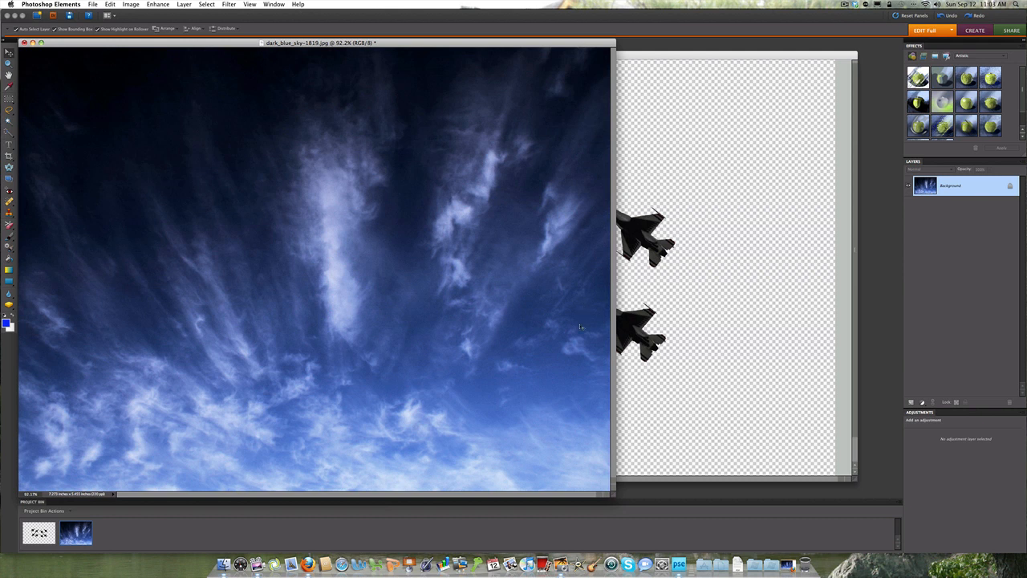
left_click_drag(615, 495, 545, 449)
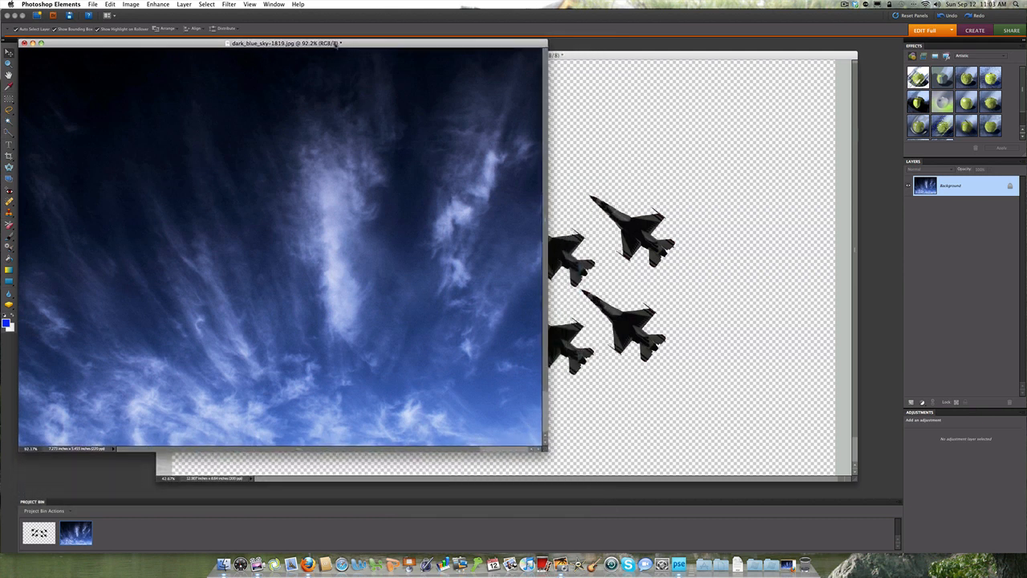
left_click_drag(333, 43, 346, 55)
left_click(702, 156)
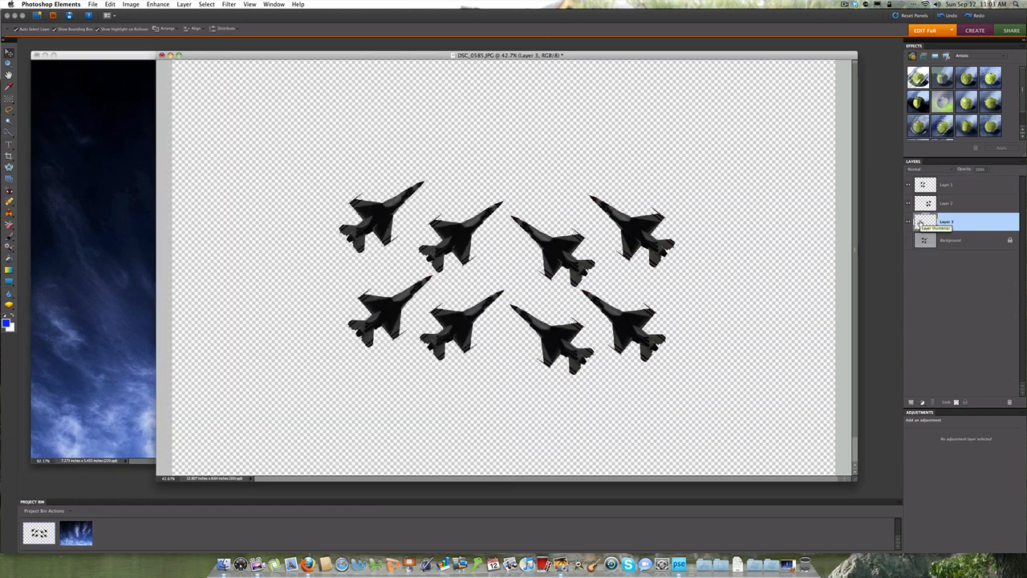
Step: Select the entire dark blue sky picture and move a copy of it onto Layer 3 of DSC_0585.JPG
left_click(115, 57)
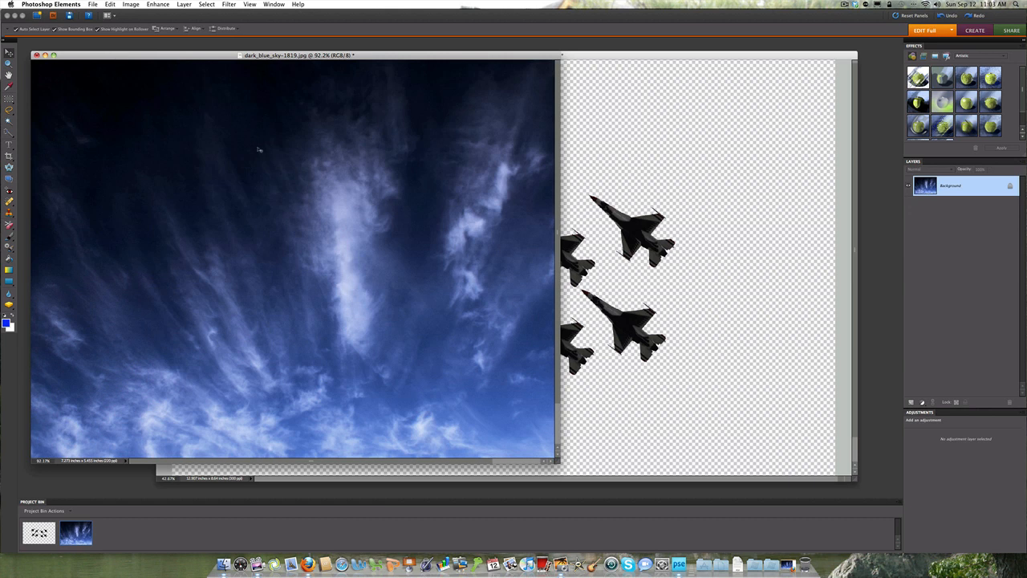
left_click(206, 7)
left_click(208, 13)
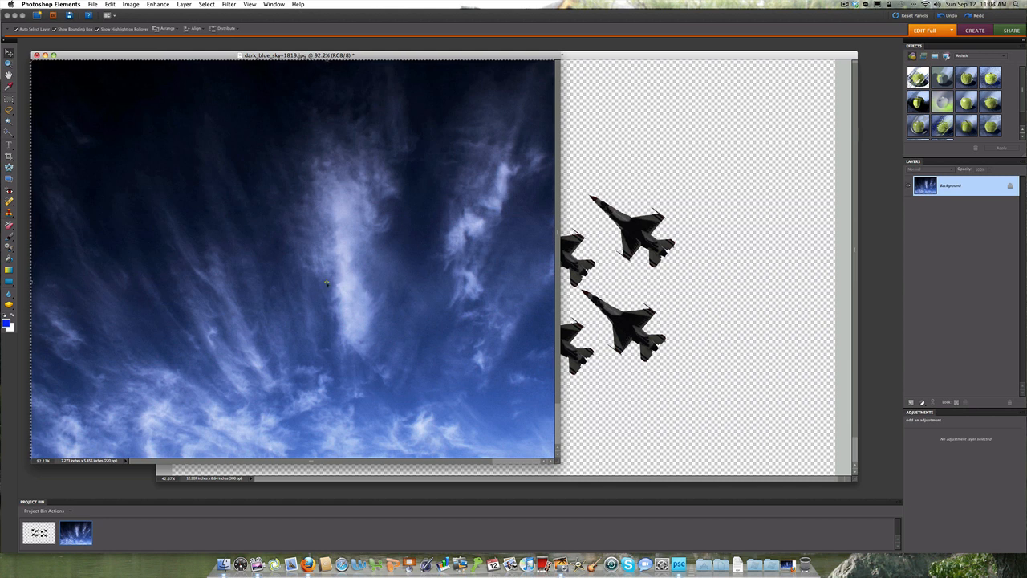
left_click_drag(362, 287, 619, 289)
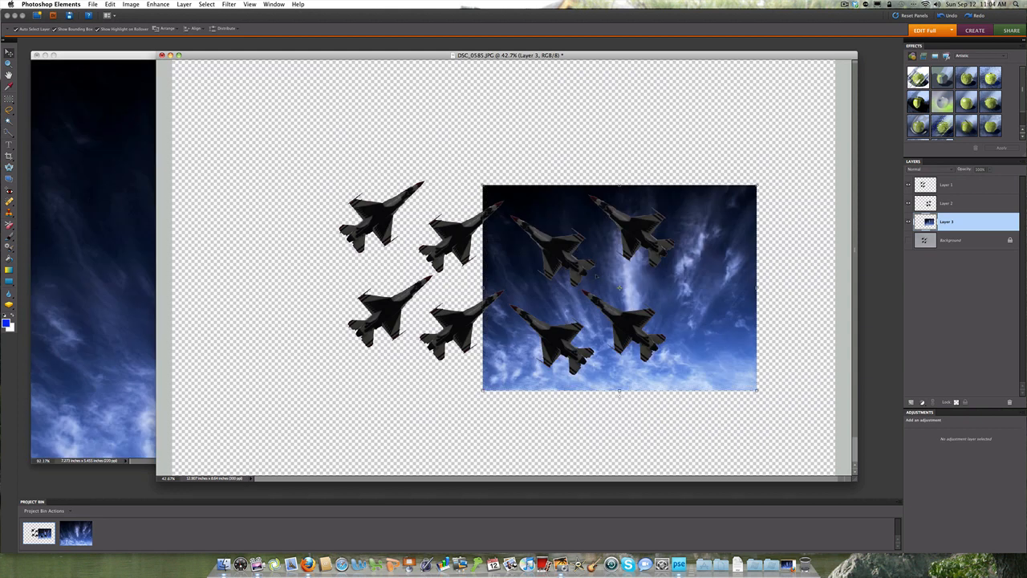
Step: Close the dark_blue_sky-1819.jpg picture, leaving only the jets photo open
left_click(127, 61)
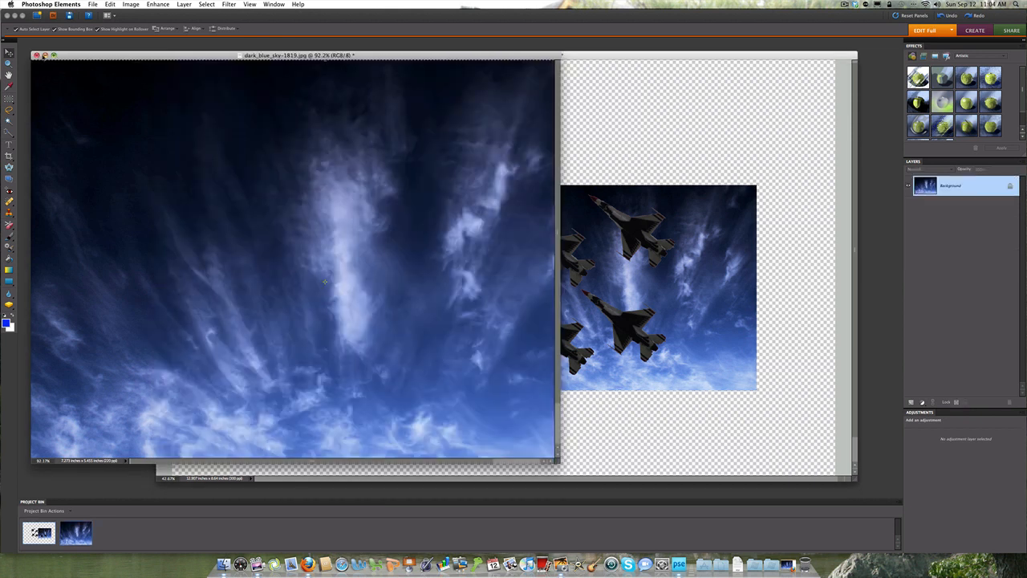
left_click(44, 55)
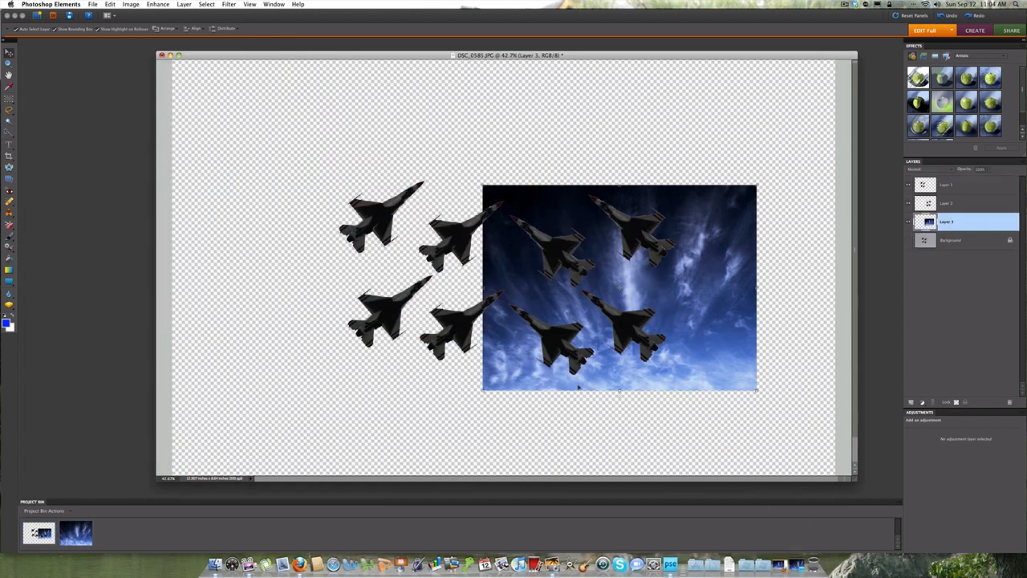
left_click(791, 552)
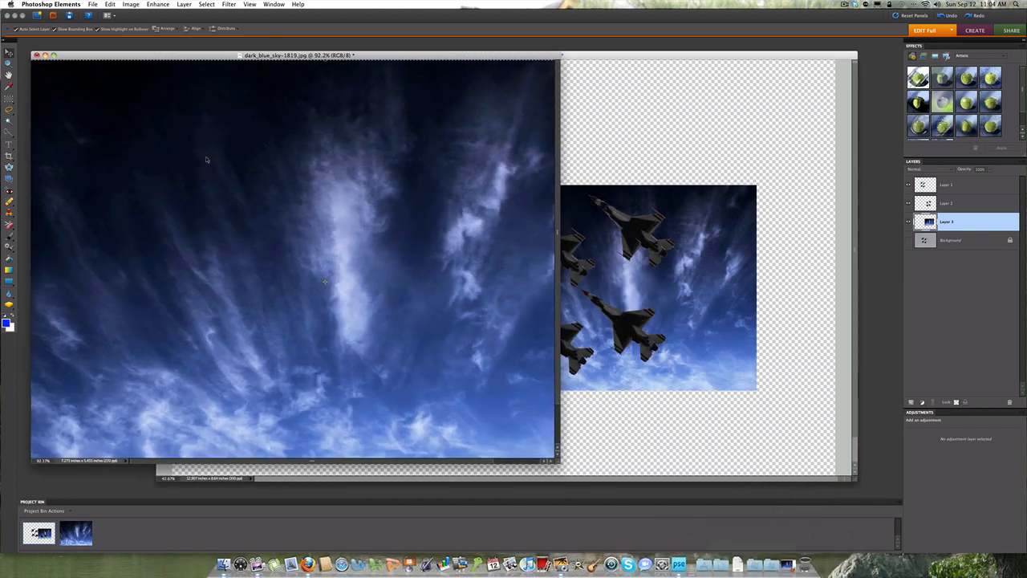
left_click(35, 55)
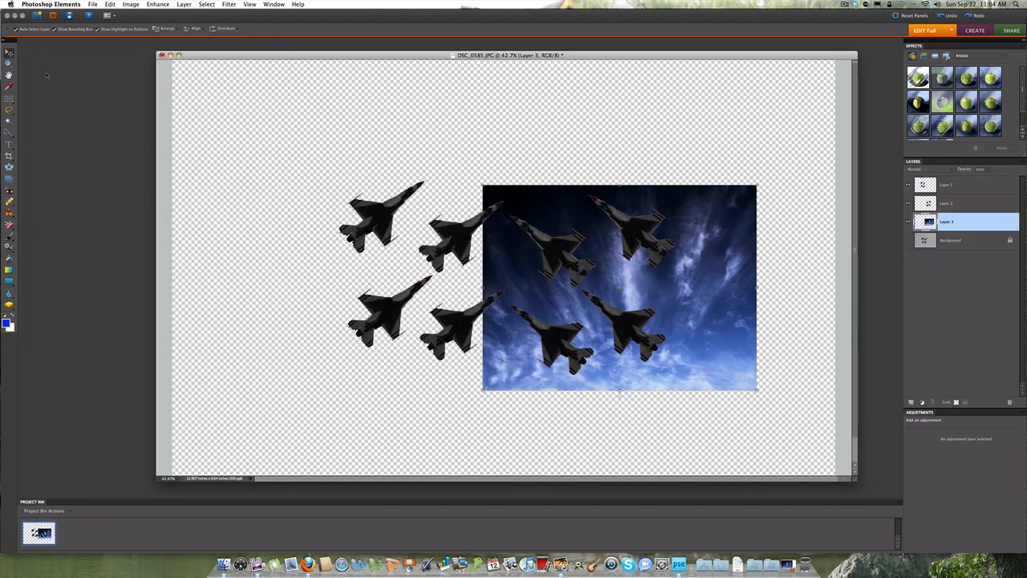
Step: Centre the sky layer behind the jets and enlarge it proportionally to about 202% so it spans the canvas height
left_click_drag(378, 59, 330, 58)
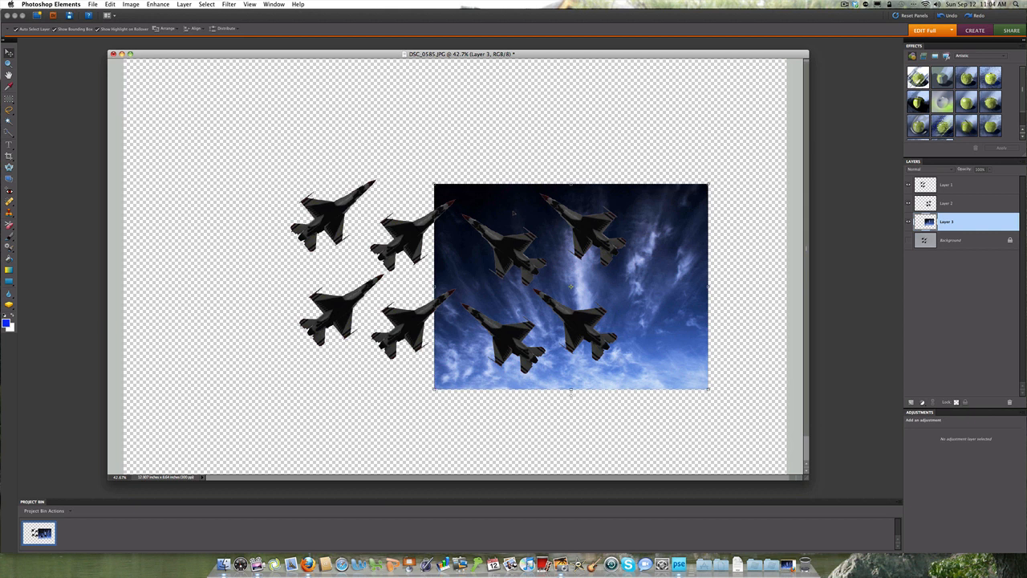
left_click_drag(512, 213, 396, 187)
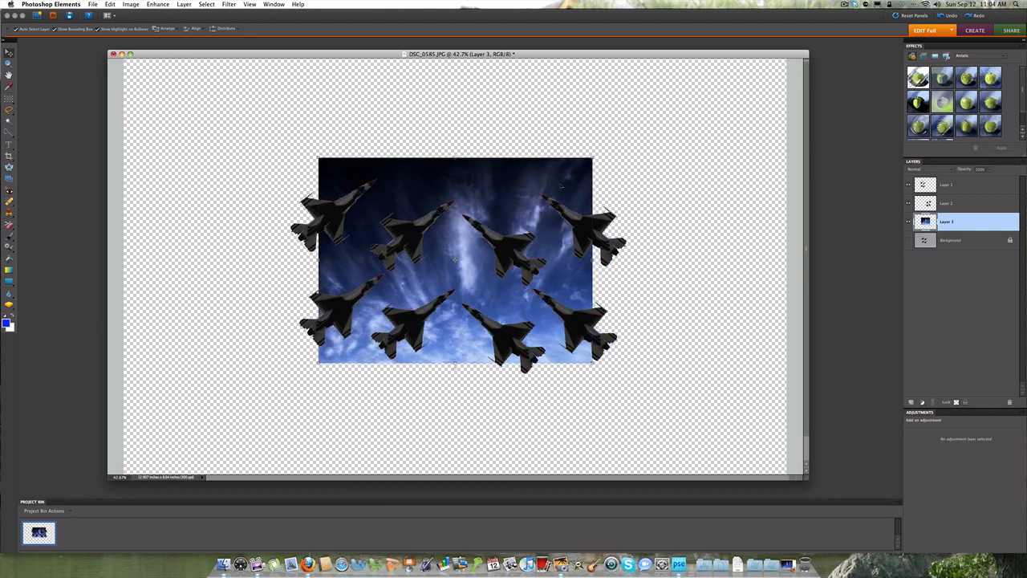
left_click_drag(594, 157, 727, 58)
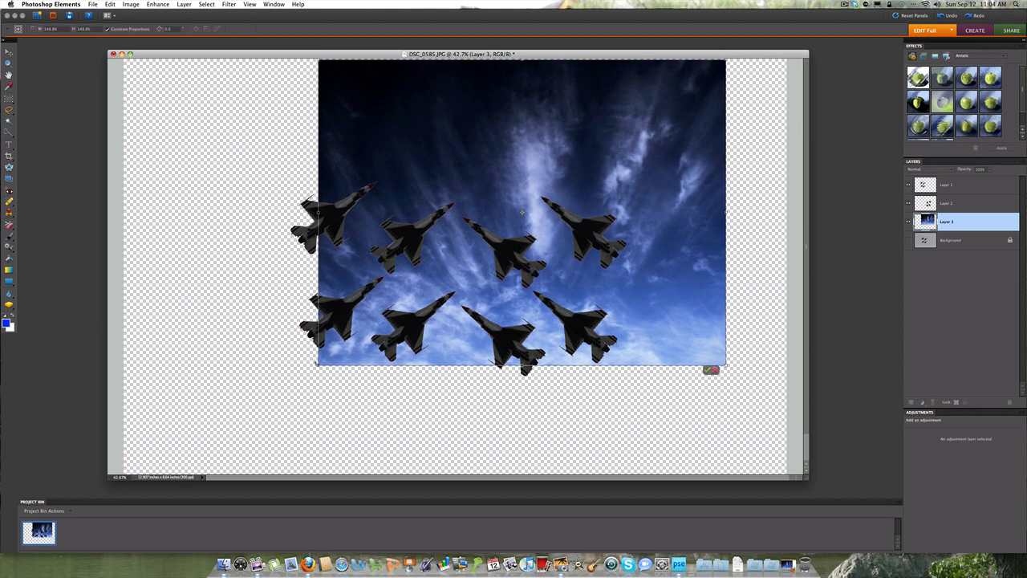
left_click_drag(318, 365, 162, 468)
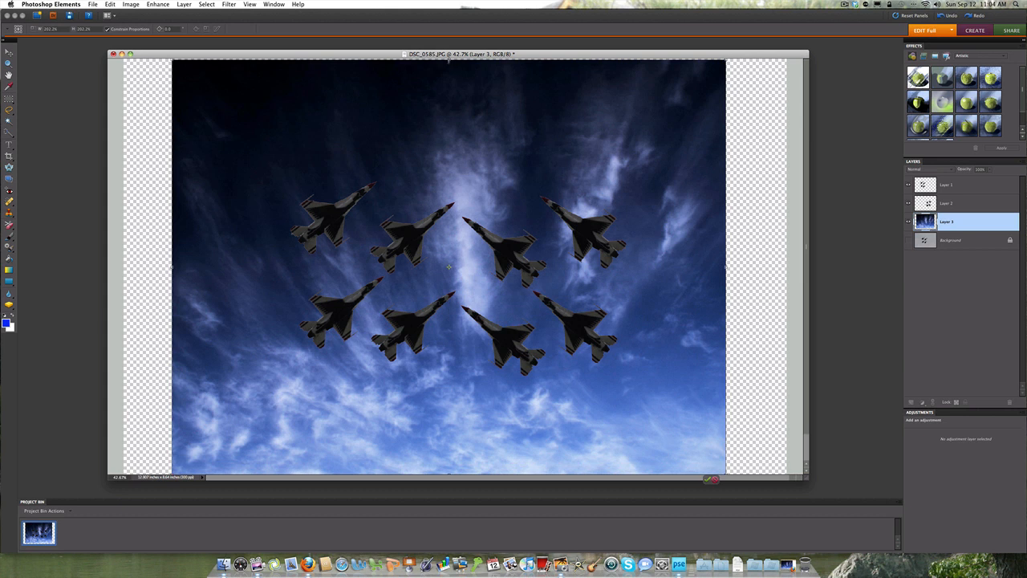
Step: Stretch the sky layer's top, left and right edges out to the canvas borders and apply the transformation
left_click_drag(449, 60, 450, 55)
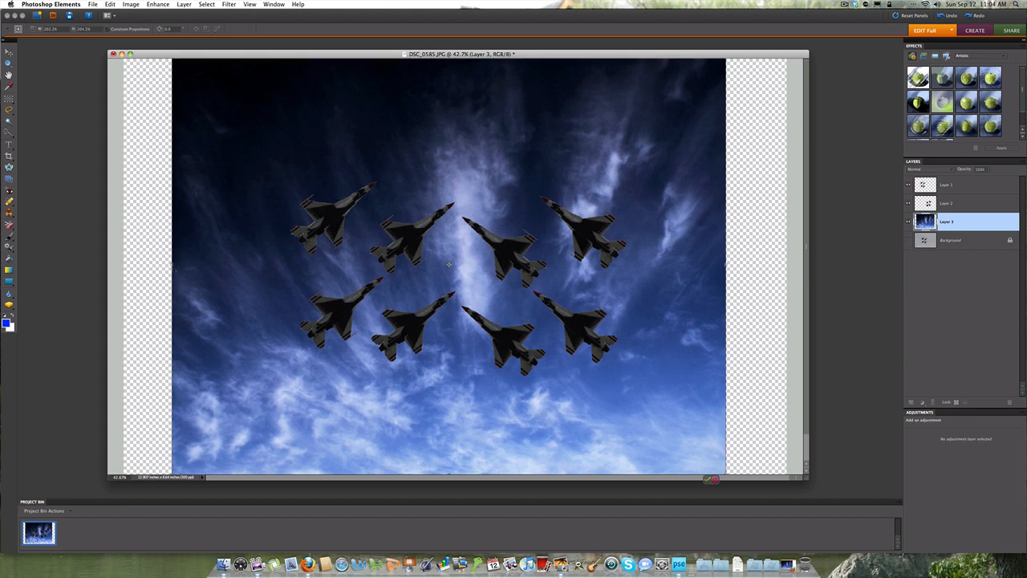
left_click_drag(174, 268, 117, 265)
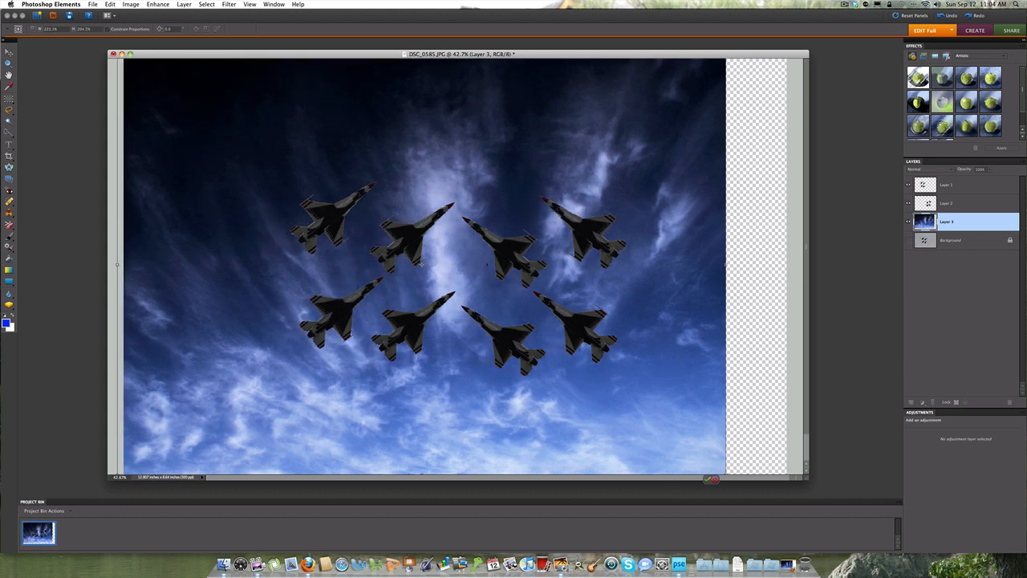
left_click_drag(726, 264, 791, 264)
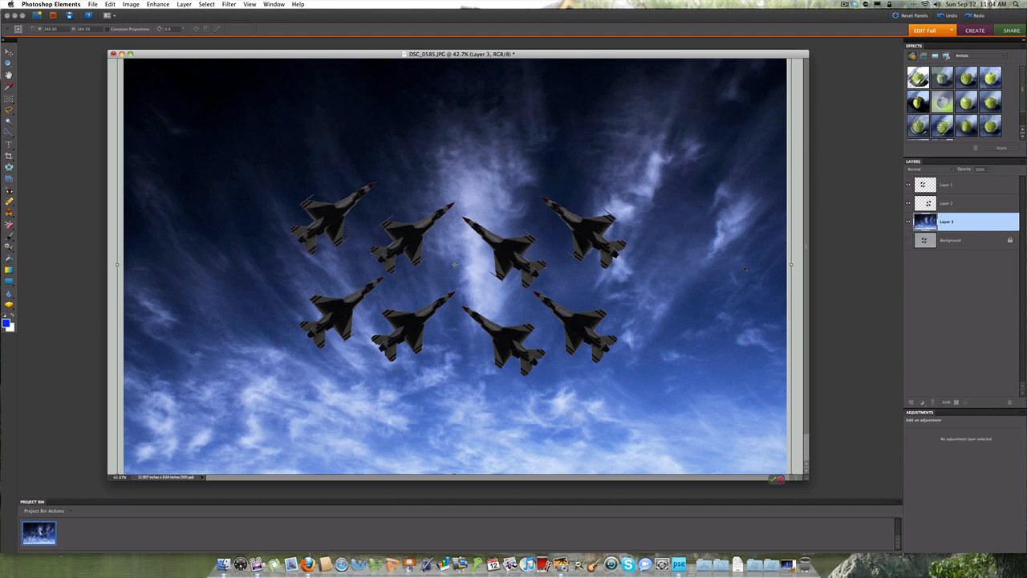
left_click_drag(790, 264, 791, 265)
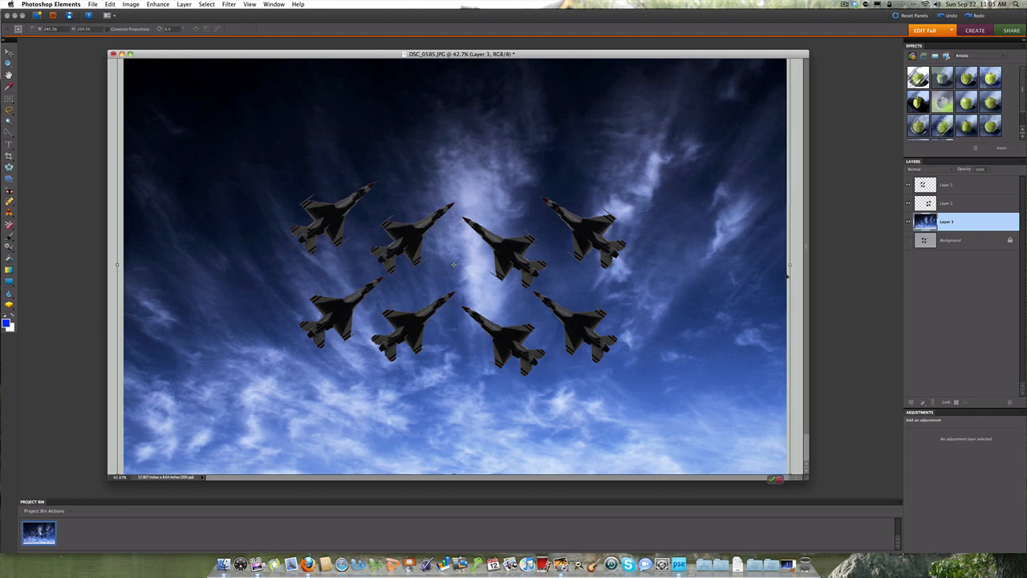
left_click(771, 479)
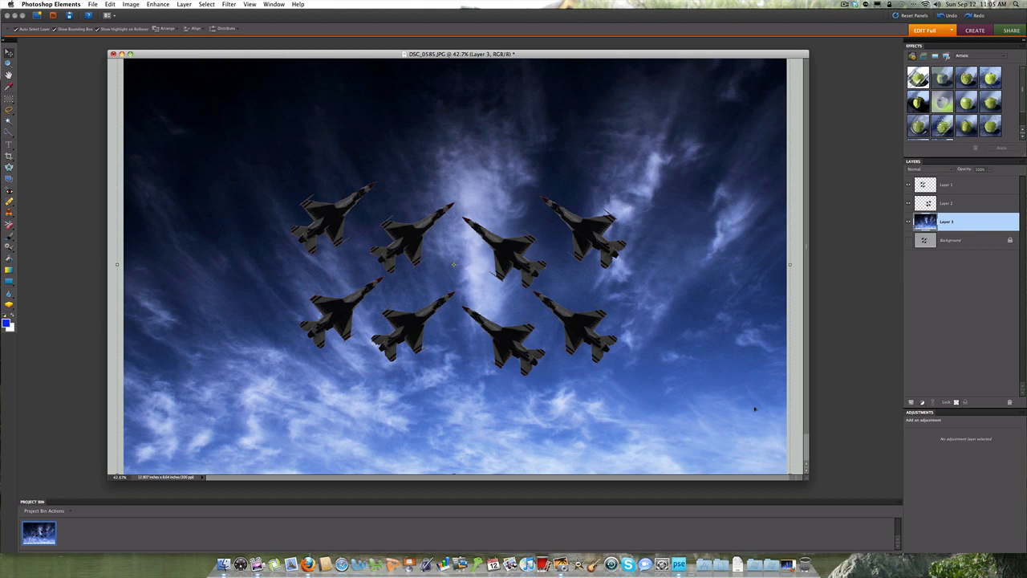
Step: Add a Levels adjustment layer above the sky layer, brighten the midtones, set the white input level to 252, and trim the document window
left_click(922, 404)
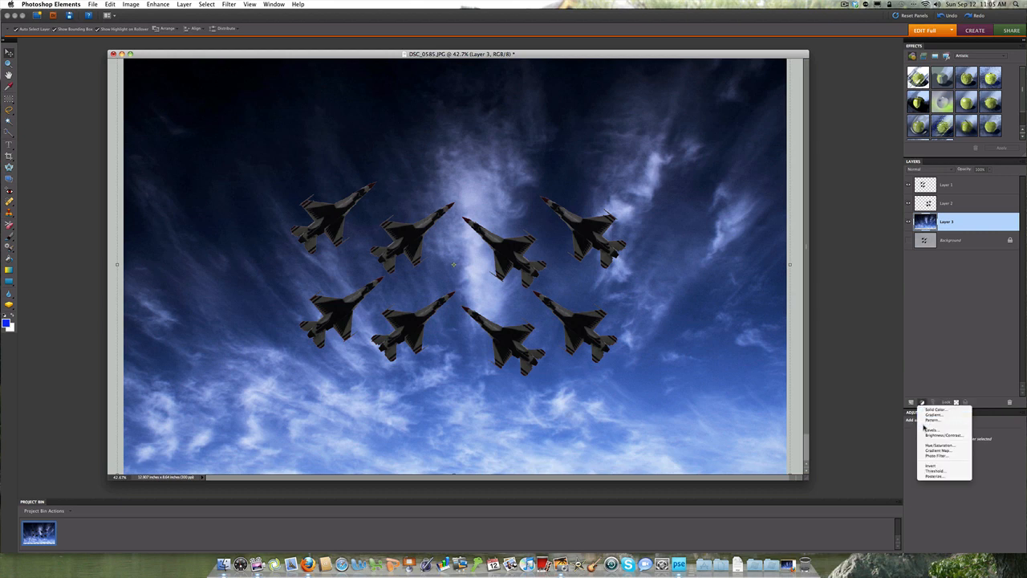
left_click(929, 430)
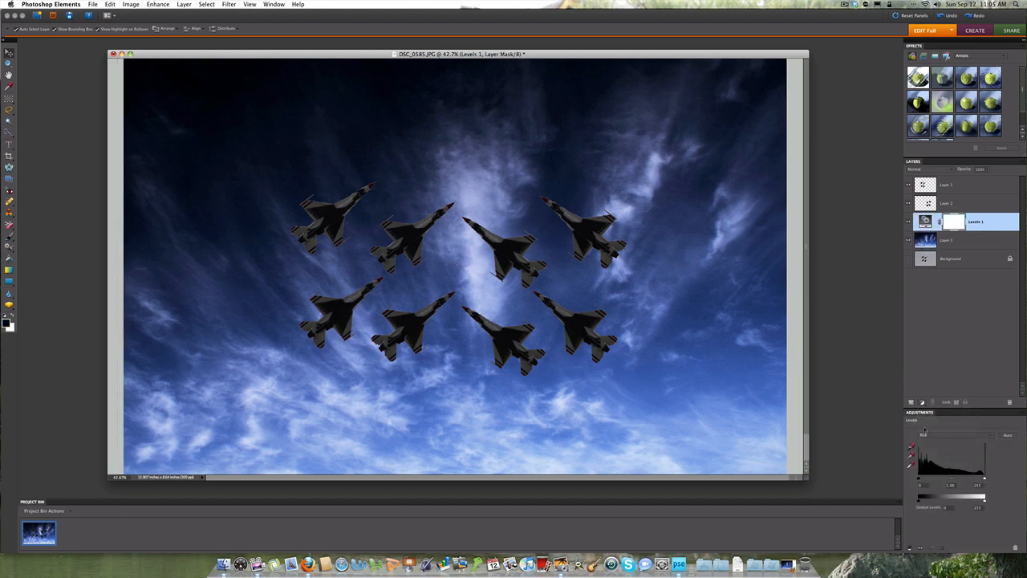
left_click_drag(953, 479, 940, 480)
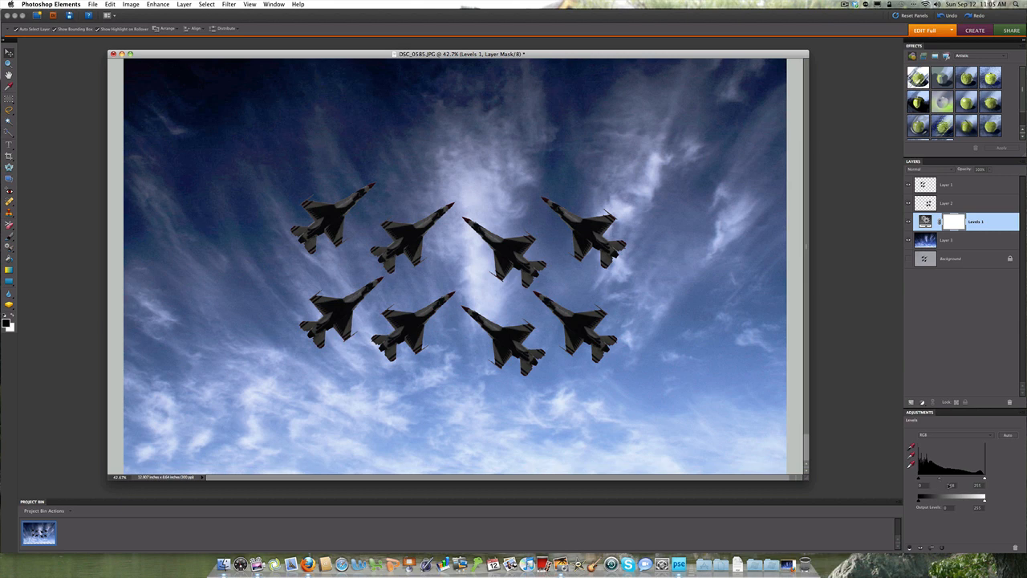
left_click_drag(984, 479, 982, 480)
mouse_move(920, 480)
left_mouse_down()
mouse_move(928, 480)
mouse_move(913, 480)
left_mouse_up()
left_click_drag(941, 480, 939, 480)
left_click_drag(807, 477, 773, 474)
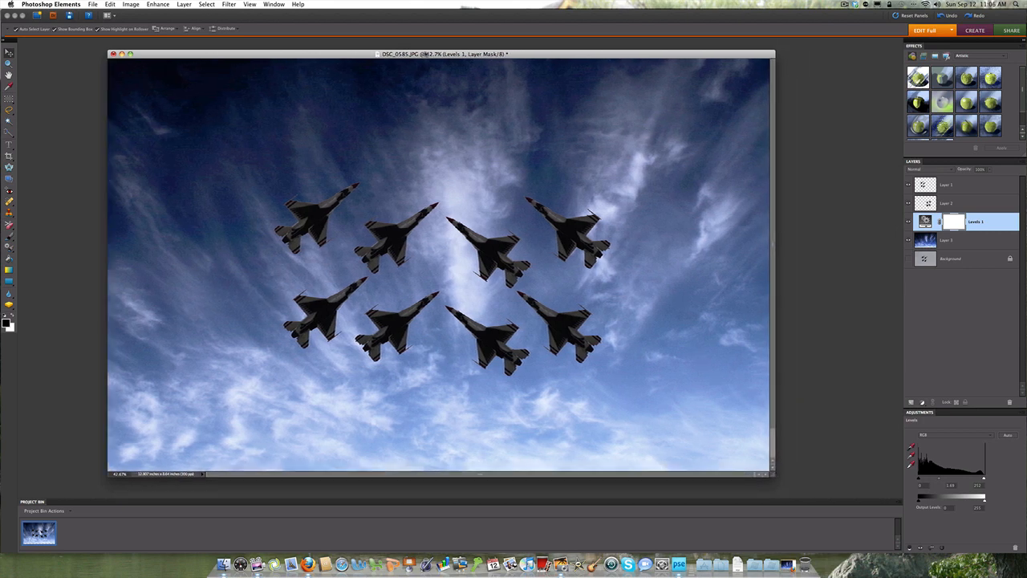
left_click_drag(425, 54, 437, 52)
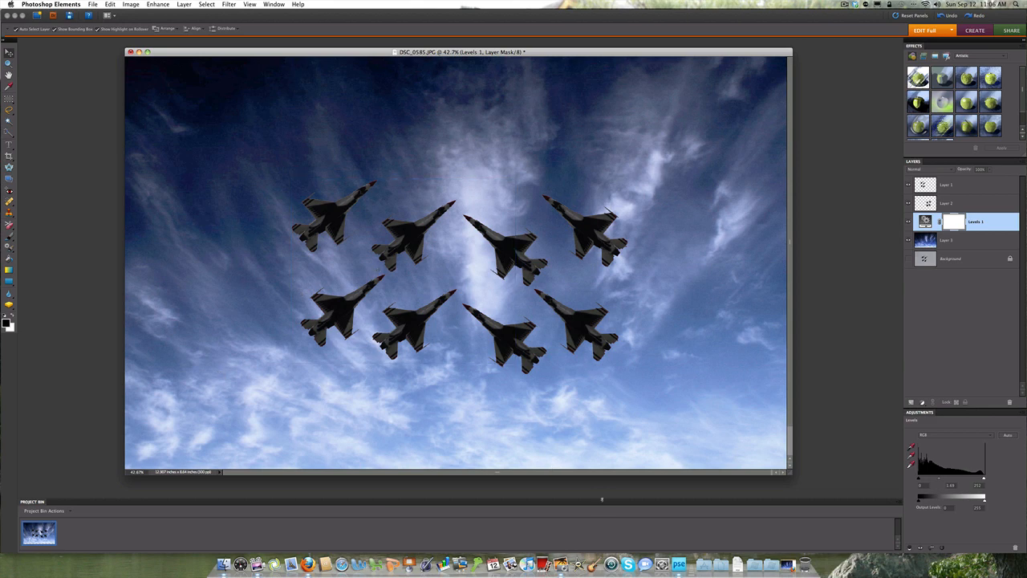
Step: Switch to iPhoto and open the photo of six jets in an angled formation with smoke trails in the external editor
left_click(561, 564)
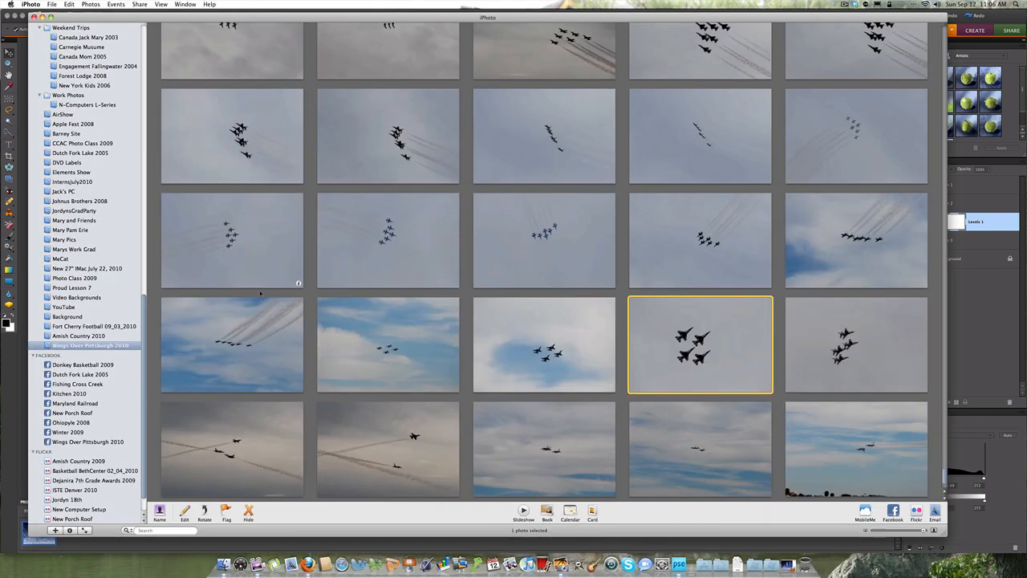
scroll(260, 294, "up", 3)
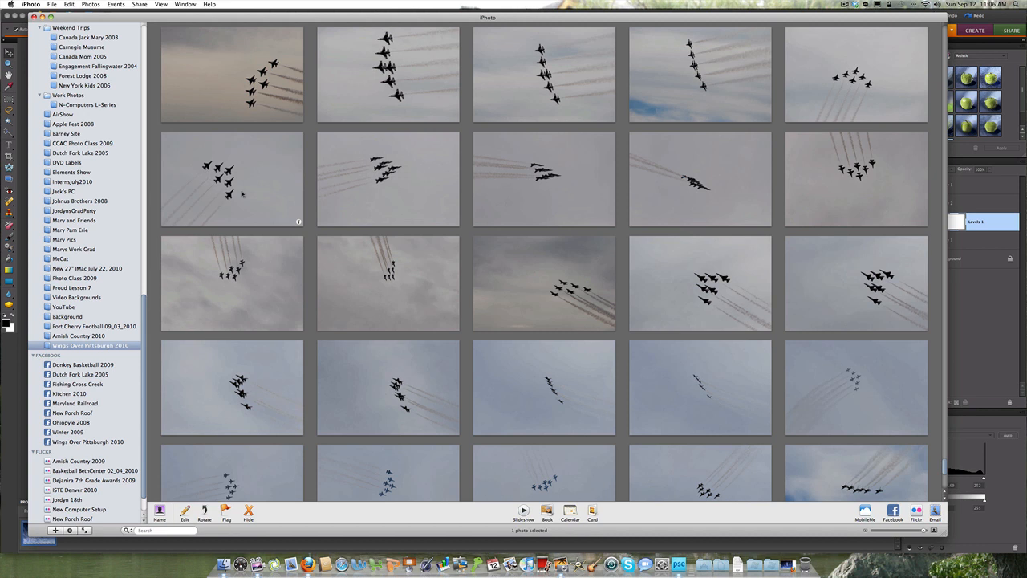
left_click(242, 194)
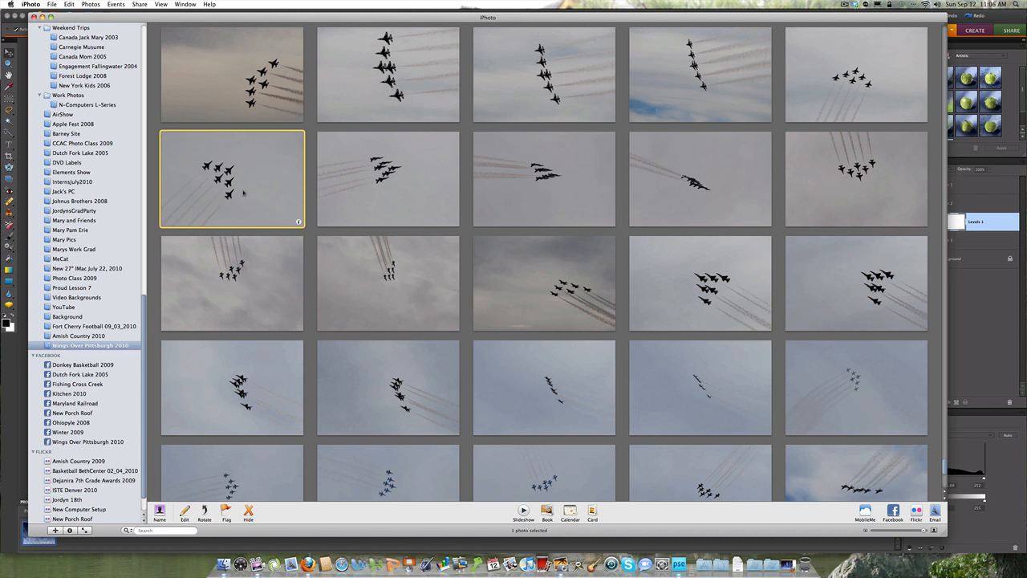
right_click(243, 192)
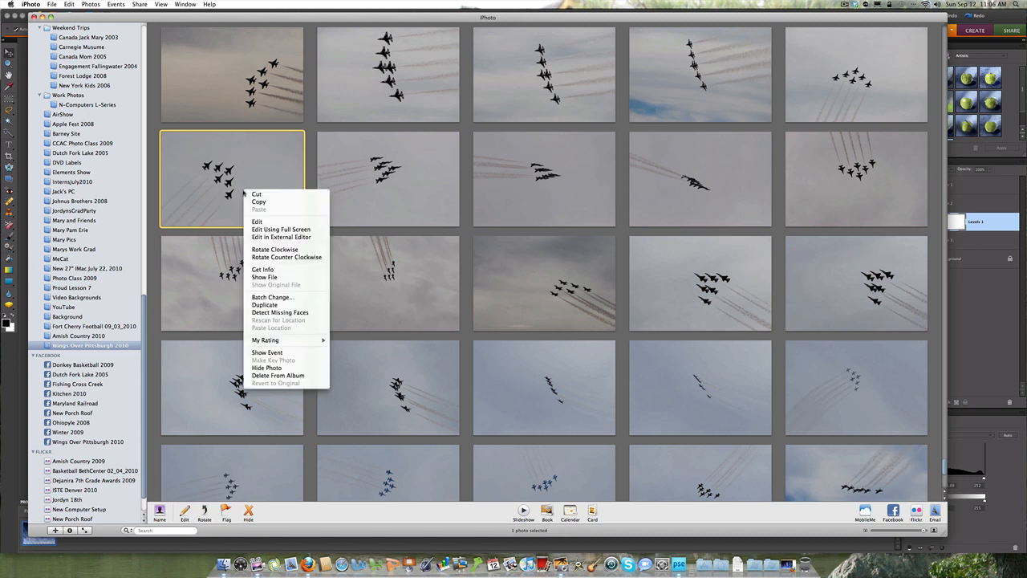
left_click(261, 237)
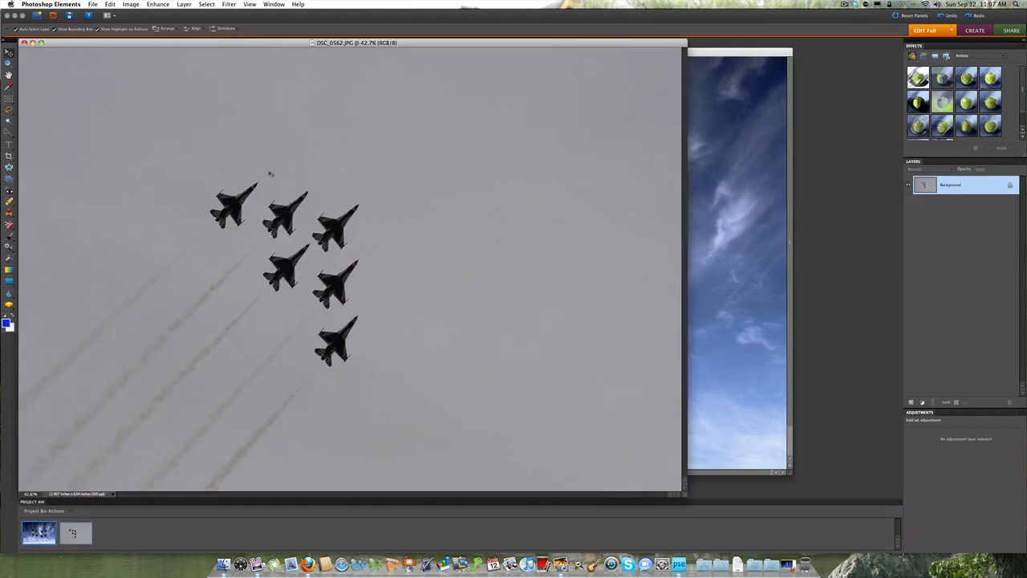
Step: Shrink the DSC_0562.JPG window and select the leftmost jet's smoke trail with the Quick Selection tool, subtracting the surrounding sky
left_click_drag(292, 41, 378, 51)
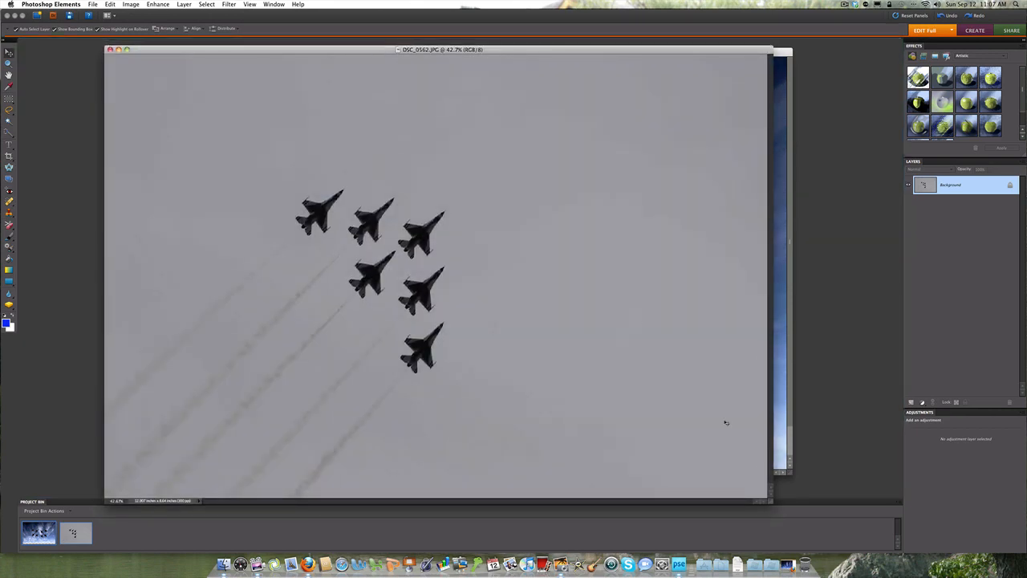
left_click_drag(770, 499, 728, 455)
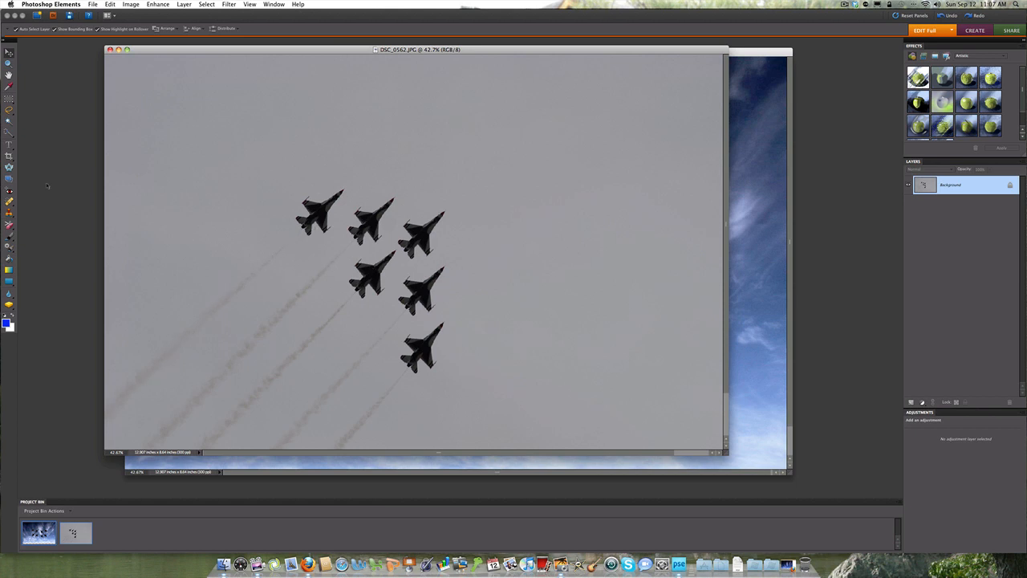
left_click(9, 133)
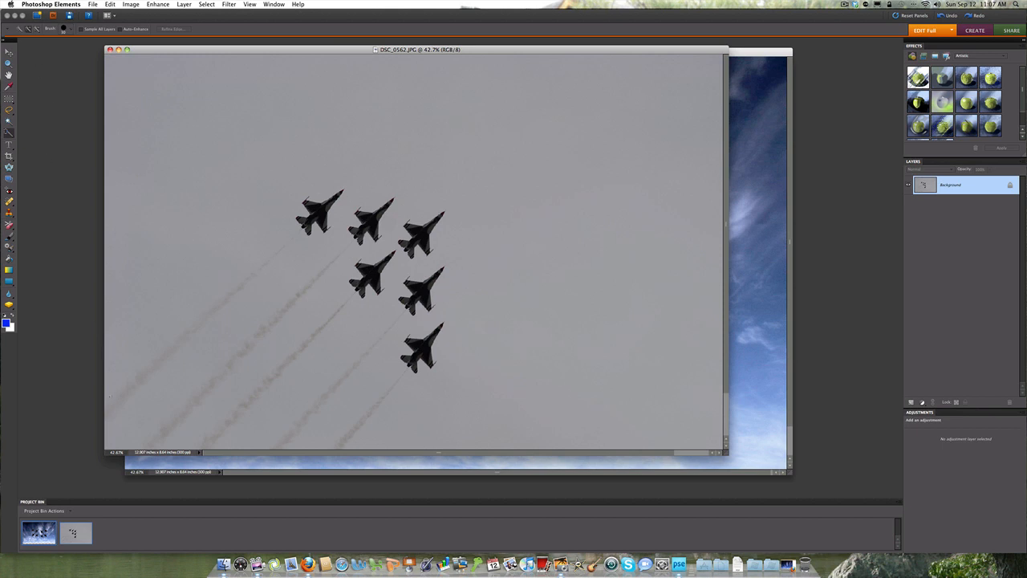
left_click_drag(113, 401, 302, 226)
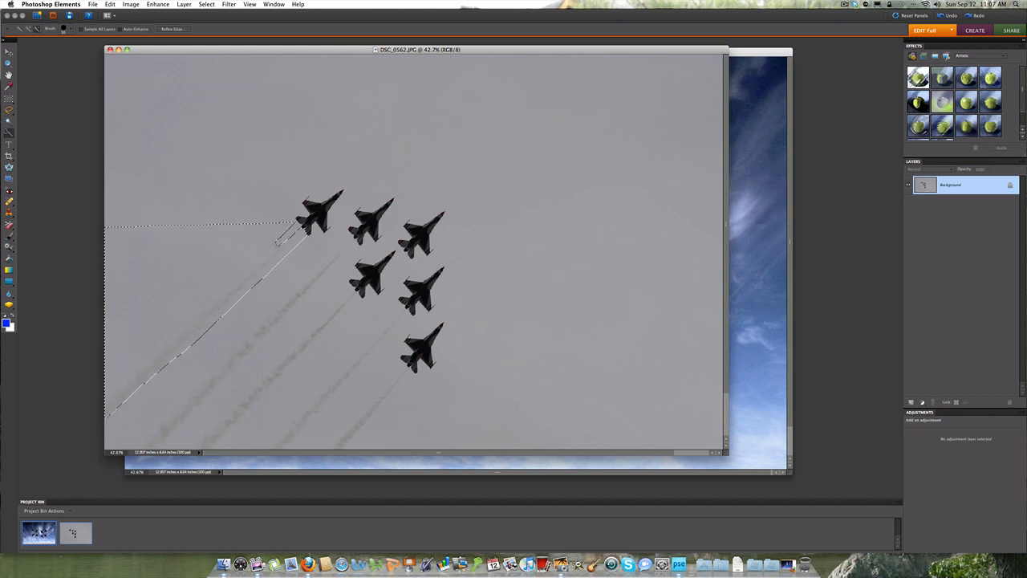
mouse_move(268, 255)
left_mouse_down()
mouse_move(180, 315)
mouse_move(102, 406)
left_mouse_up()
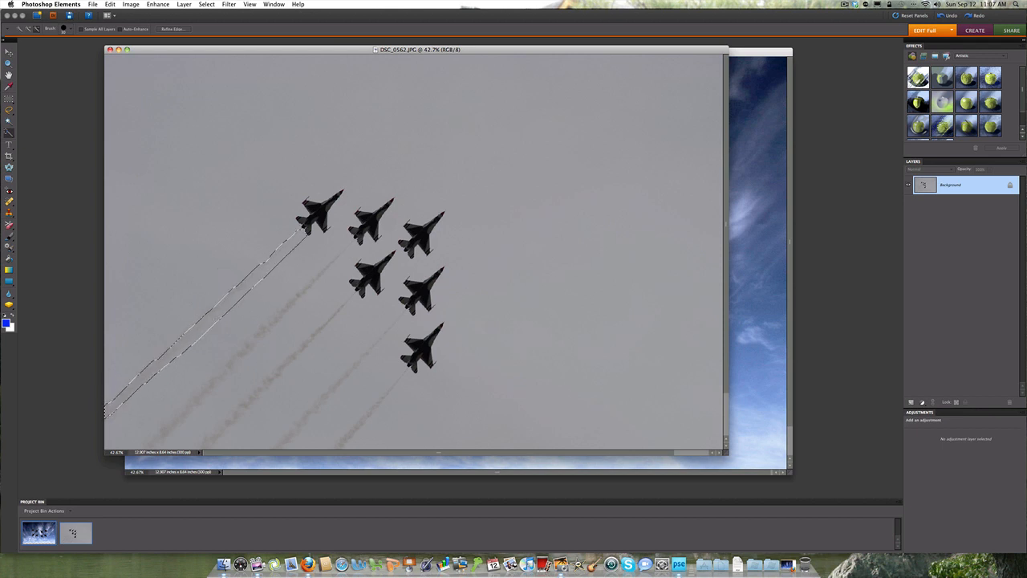
Step: Refine the leftmost smoke trail selection along its length and copy the selected trail onto its own layer
left_click_drag(223, 320, 294, 248)
left_click_drag(229, 312, 208, 330)
left_click(184, 4)
mouse_move(205, 14)
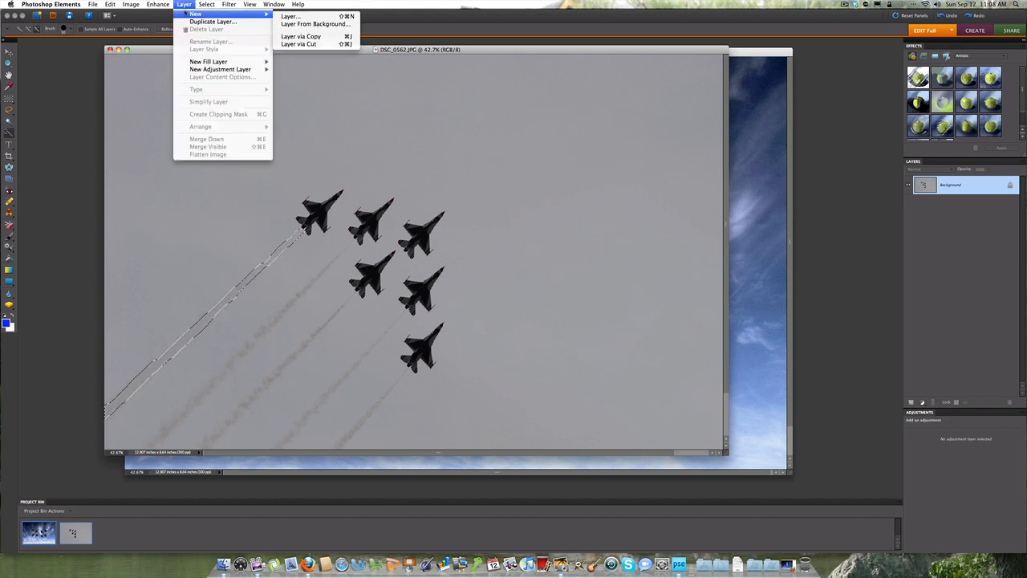
left_click(296, 38)
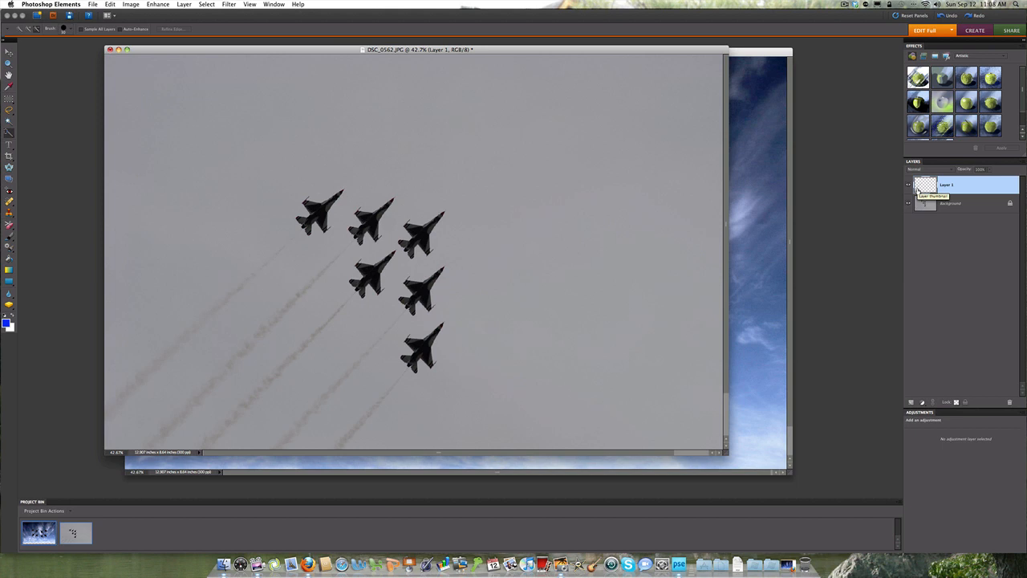
Step: Load the outline of the copied smoke trail layer as a selection, keeping the layer's name
right_click(918, 190)
left_click(986, 184)
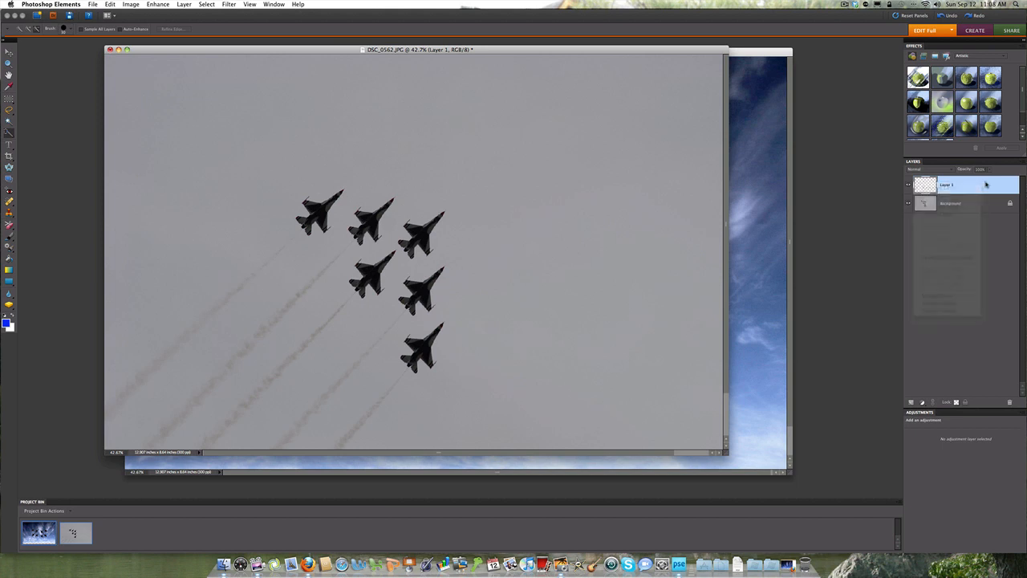
double_click(924, 187)
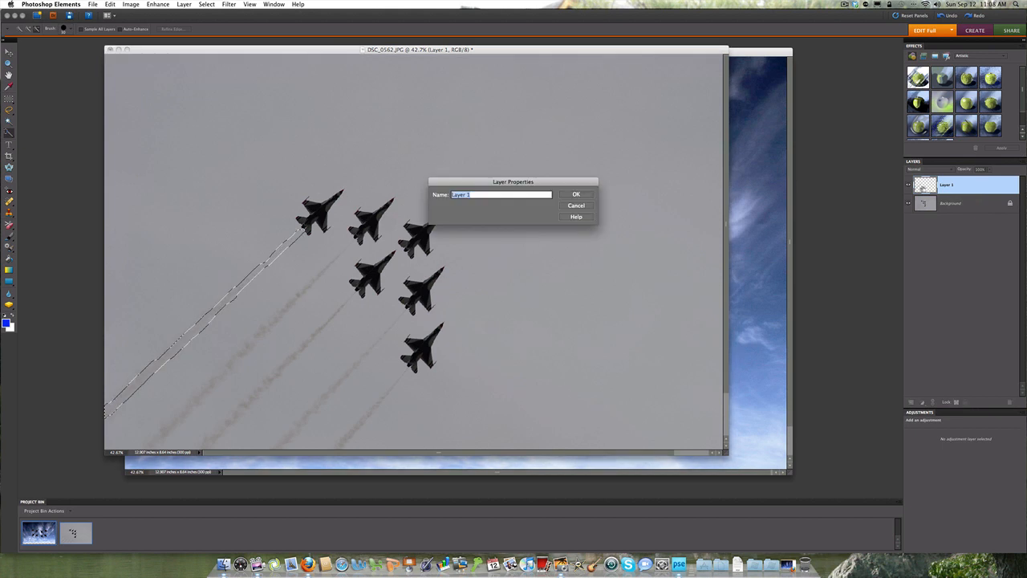
left_click(579, 206)
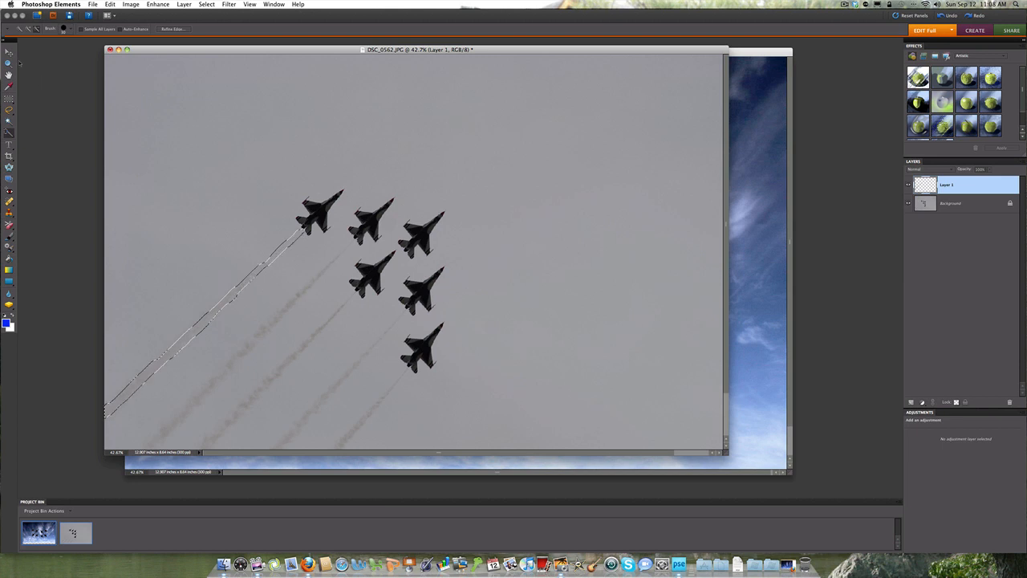
Step: Move the smoke trail into the DSC_0585.JPG composite and place it behind the upper-left jet's tail
key("v")
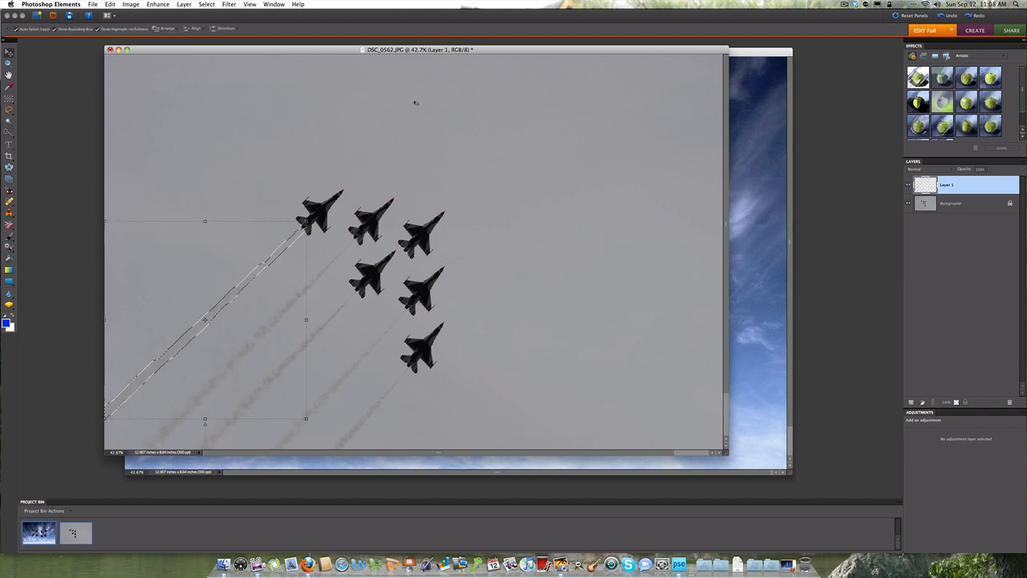
left_click_drag(480, 52, 384, 50)
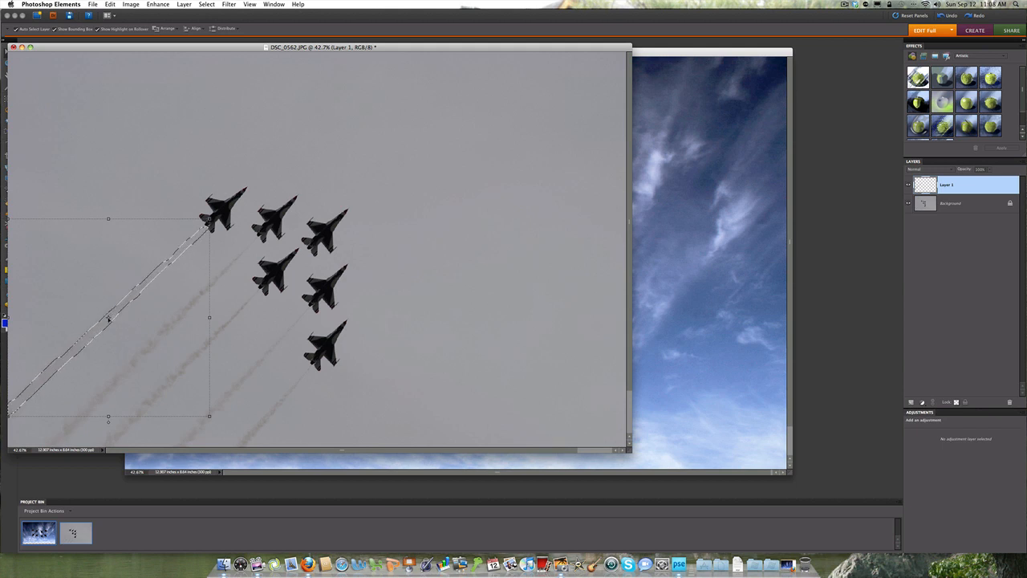
left_click_drag(108, 315, 692, 305)
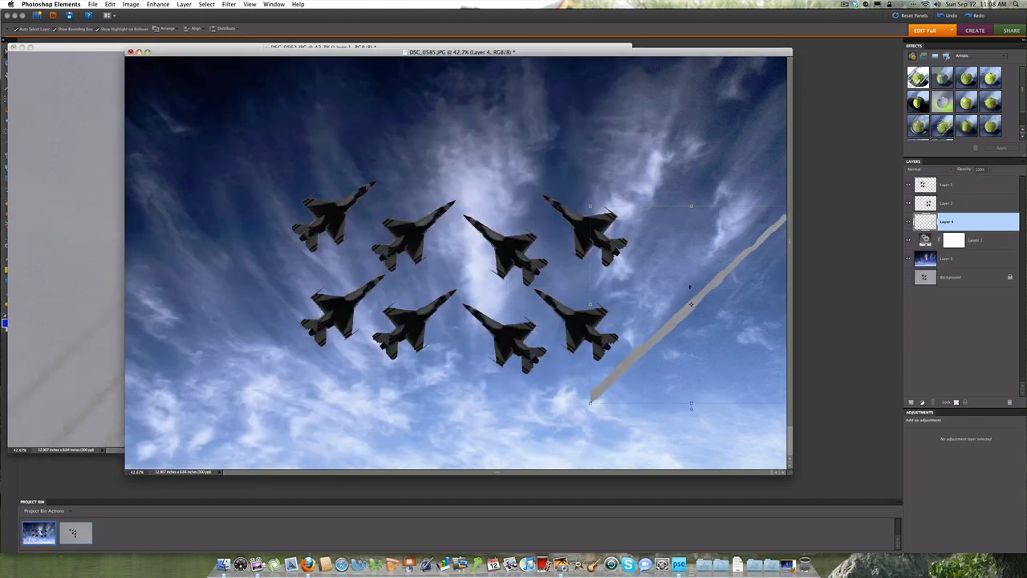
left_click_drag(691, 306, 199, 329)
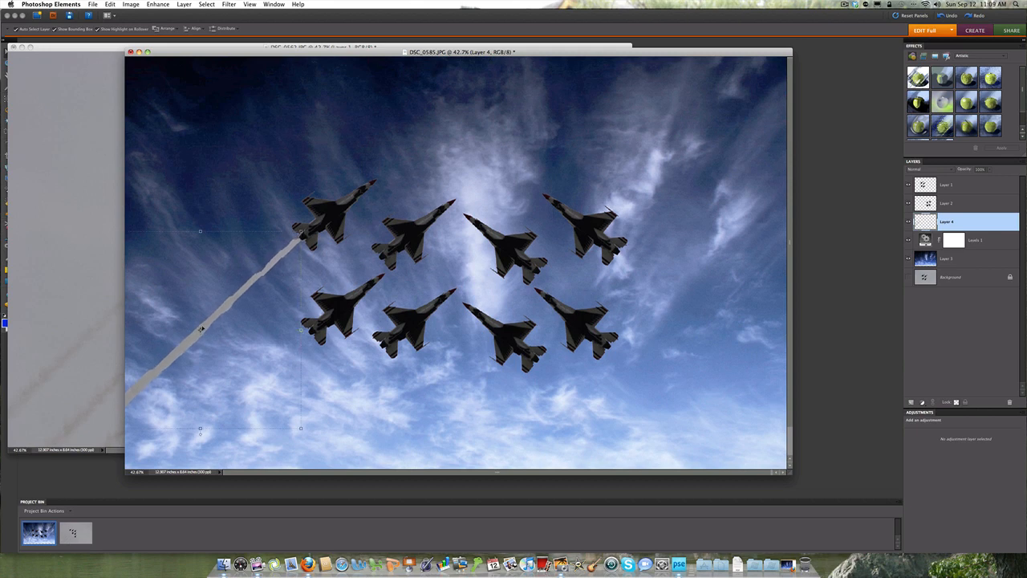
Step: Close the DSC_0562.JPG document and return to the jet composite
left_click(97, 234)
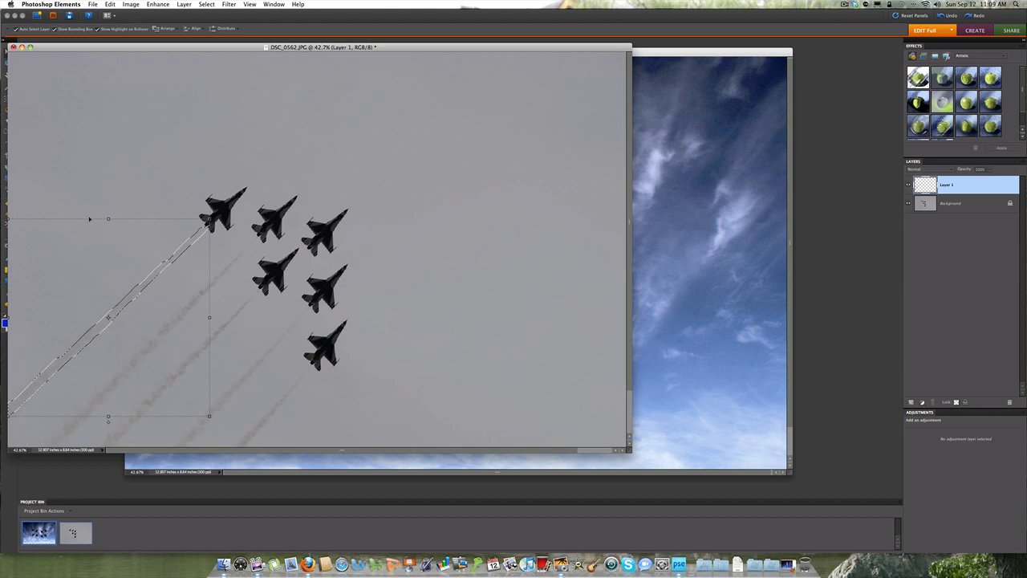
left_click(13, 47)
left_click(503, 157)
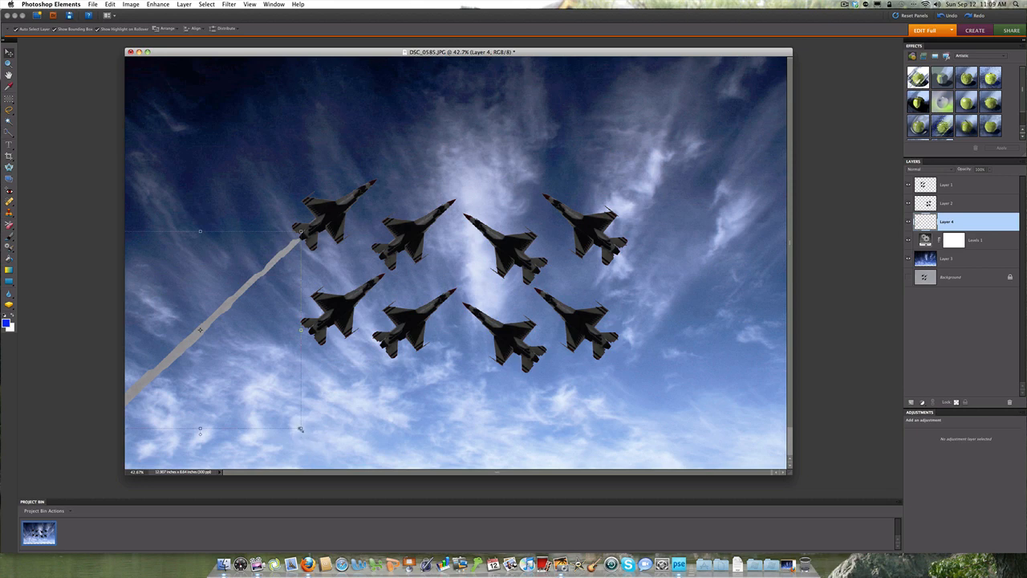
Step: Enlarge the smoke trail very slightly behind the upper-left jet and apply the transformation
mouse_move(301, 428)
left_mouse_down()
mouse_move(292, 420)
mouse_move(301, 429)
left_mouse_up()
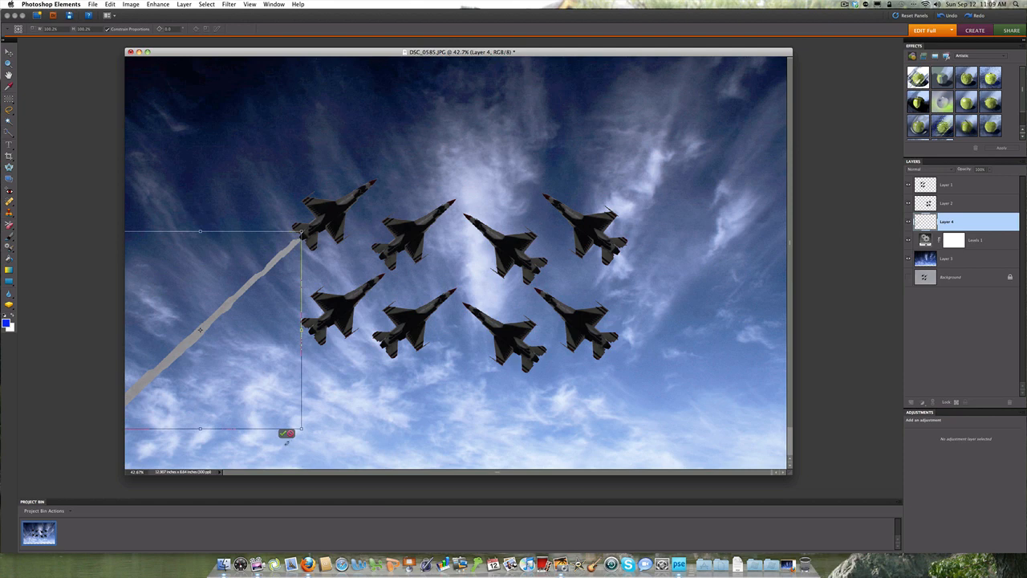
left_click(283, 434)
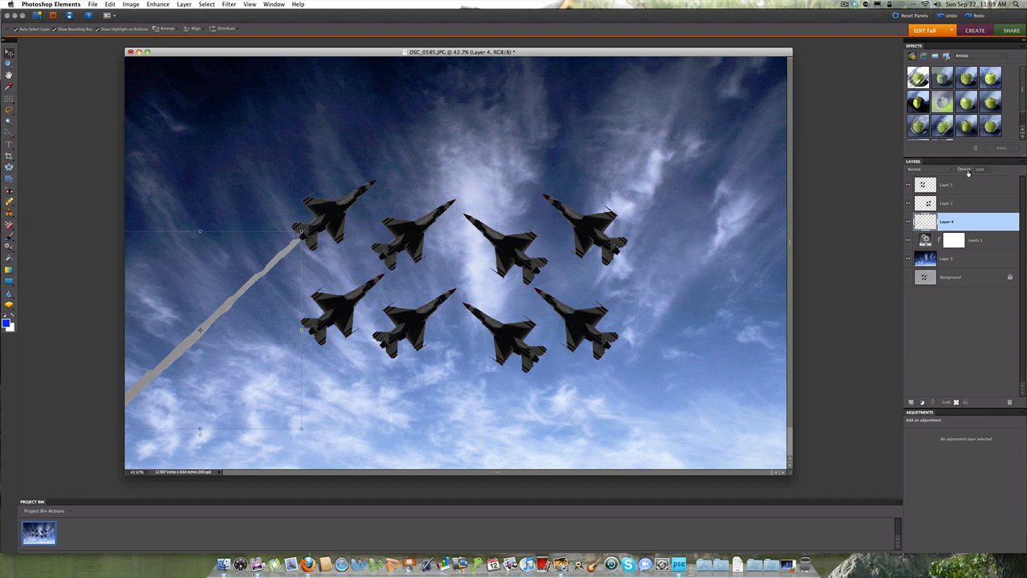
mouse_move(967, 173)
left_mouse_down()
mouse_move(953, 174)
mouse_move(967, 173)
left_mouse_up()
Step: Soften the smoke trail layer with a Gaussian Blur, raising the radius slightly
left_click(229, 5)
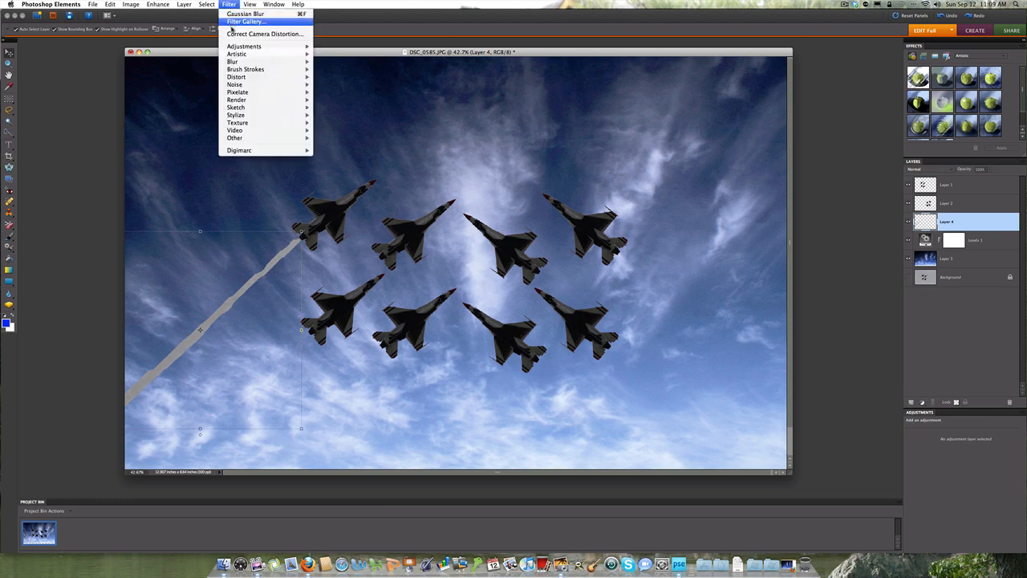
mouse_move(233, 61)
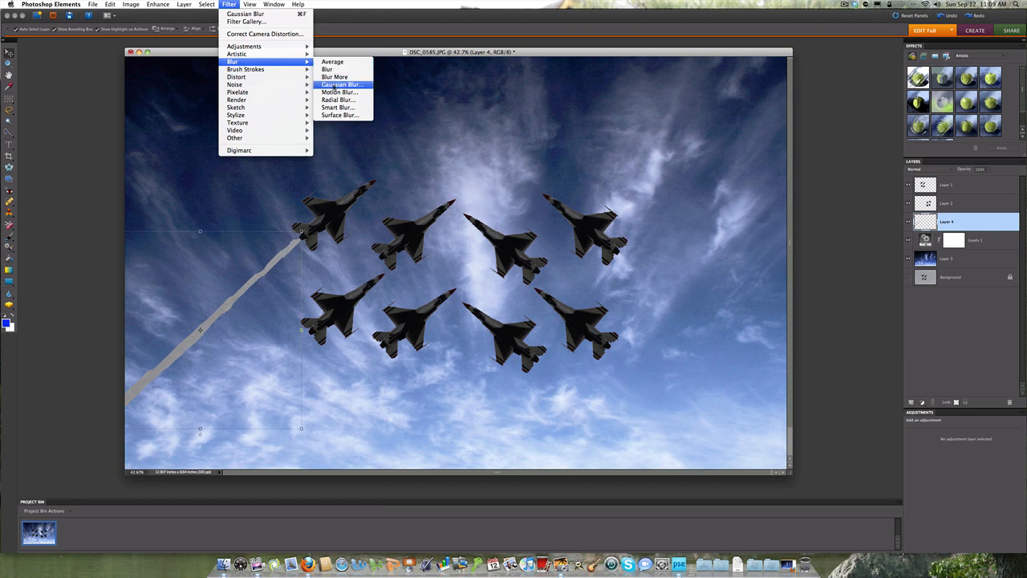
left_click(333, 85)
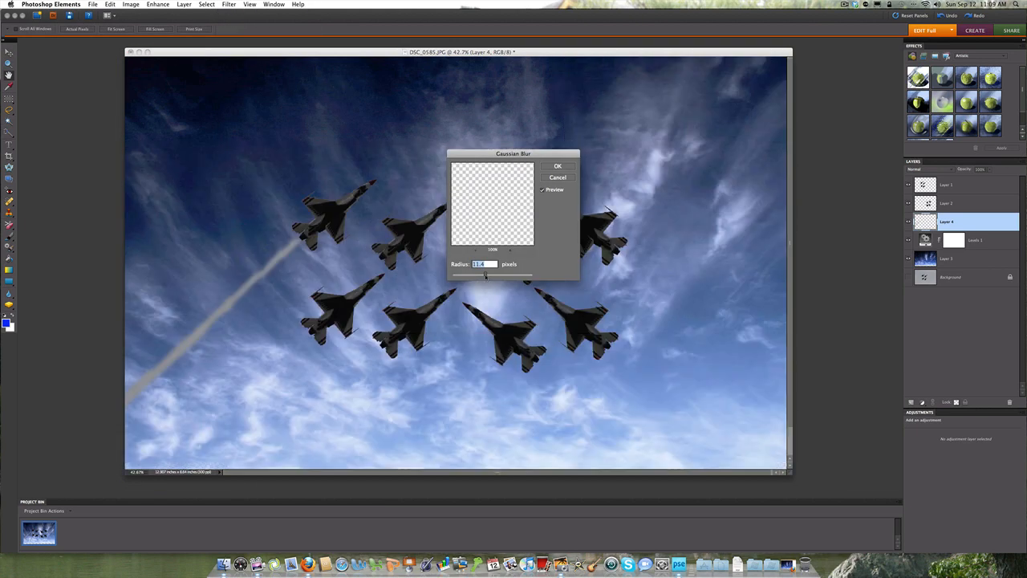
left_click_drag(485, 276, 489, 275)
left_click_drag(488, 275, 487, 276)
left_click(551, 167)
key("v")
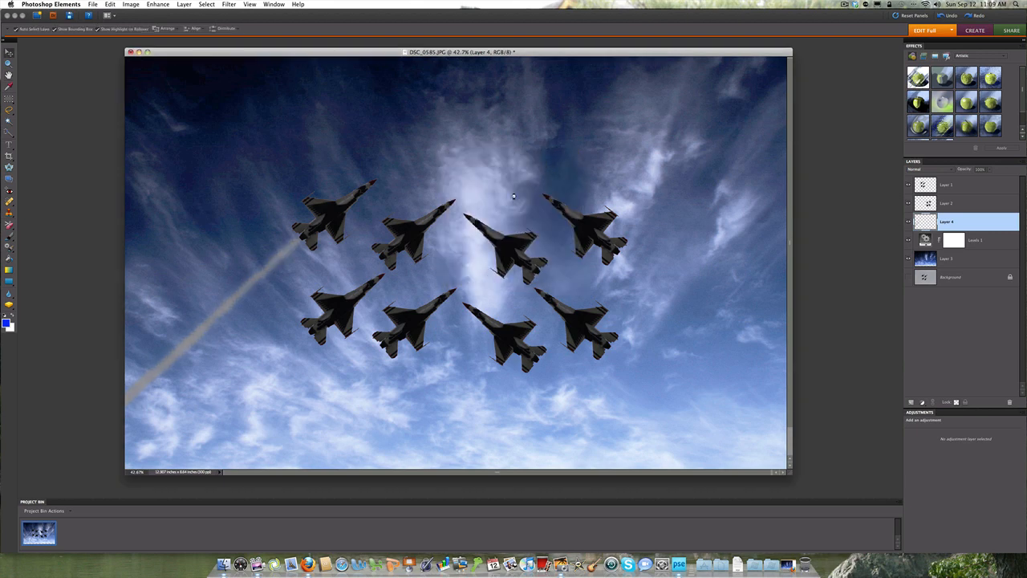
Step: Duplicate the blurred smoke trail layer, Layer 4, three times
left_click(346, 368)
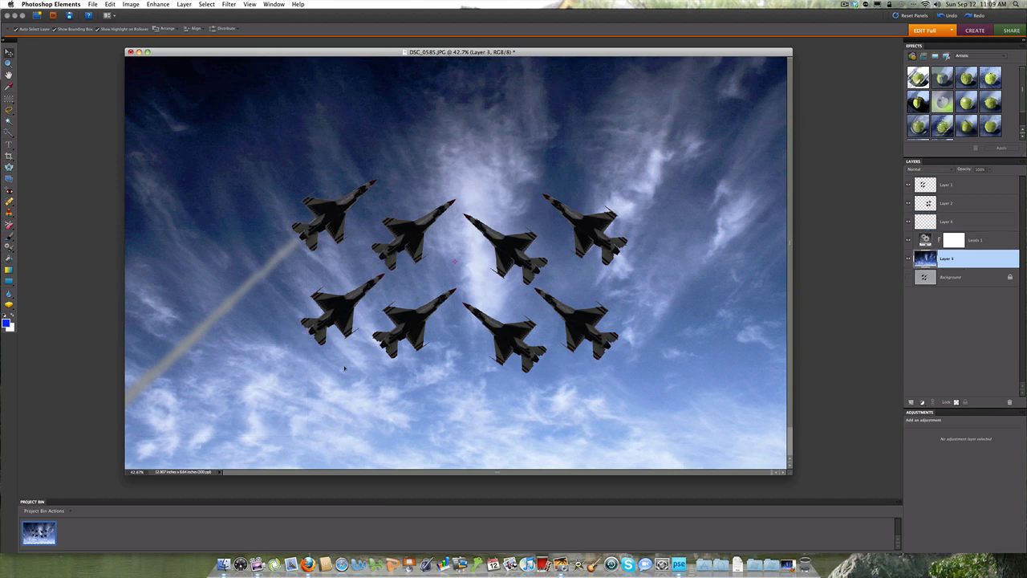
left_click(941, 223)
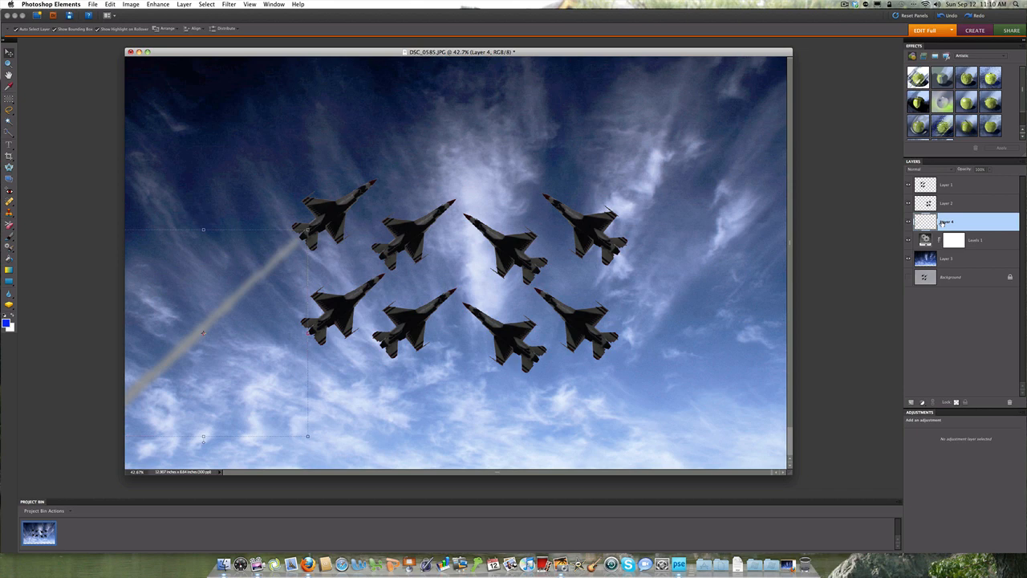
key("super+j")
key("super+j")
key("super+j")
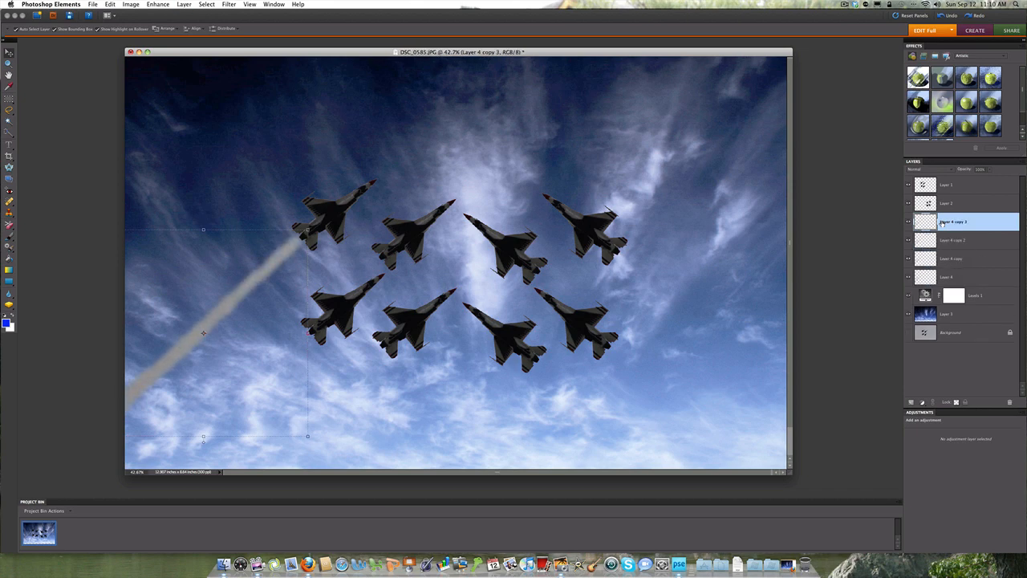
Step: Move one trail copy behind the second jet in the upper row and enlarge it proportionally toward its lower-left corner
left_click(945, 243)
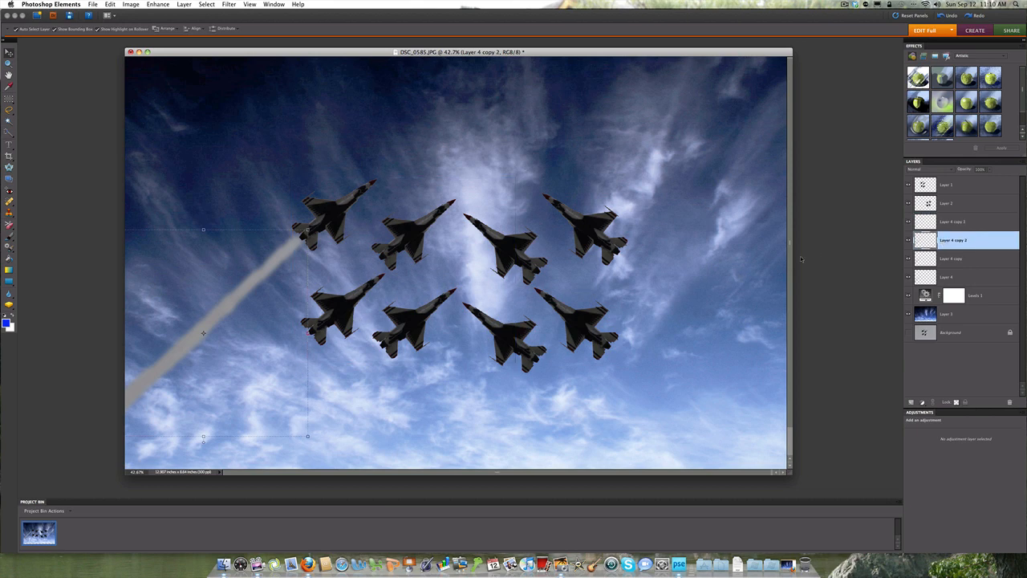
left_click_drag(203, 332, 282, 358)
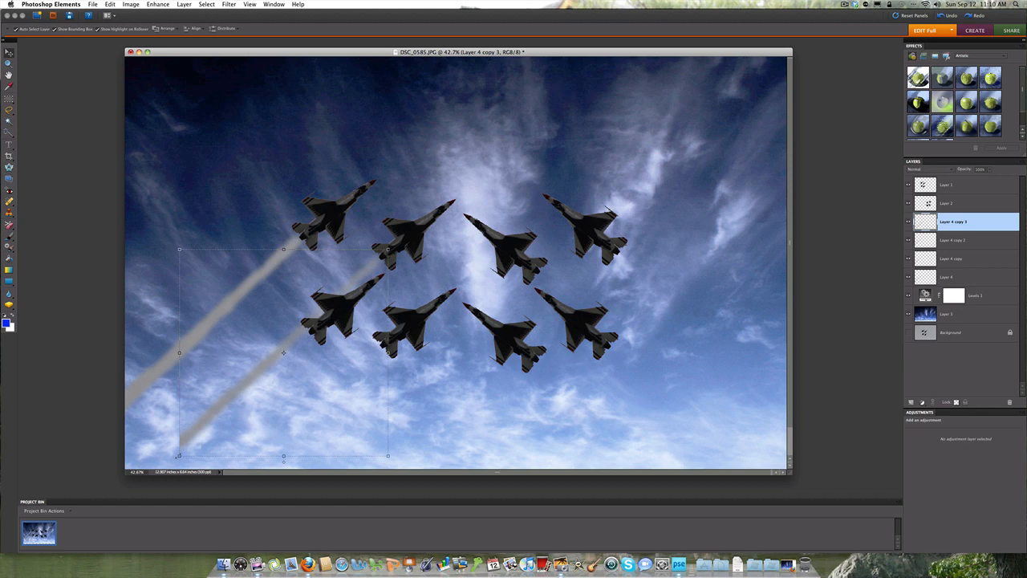
left_click_drag(177, 456, 154, 472)
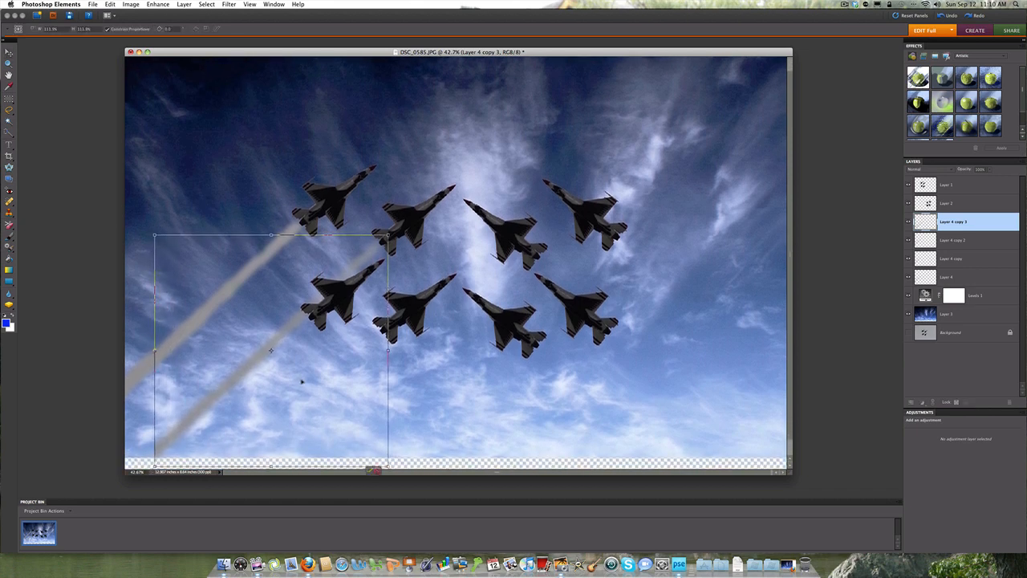
left_click(369, 470)
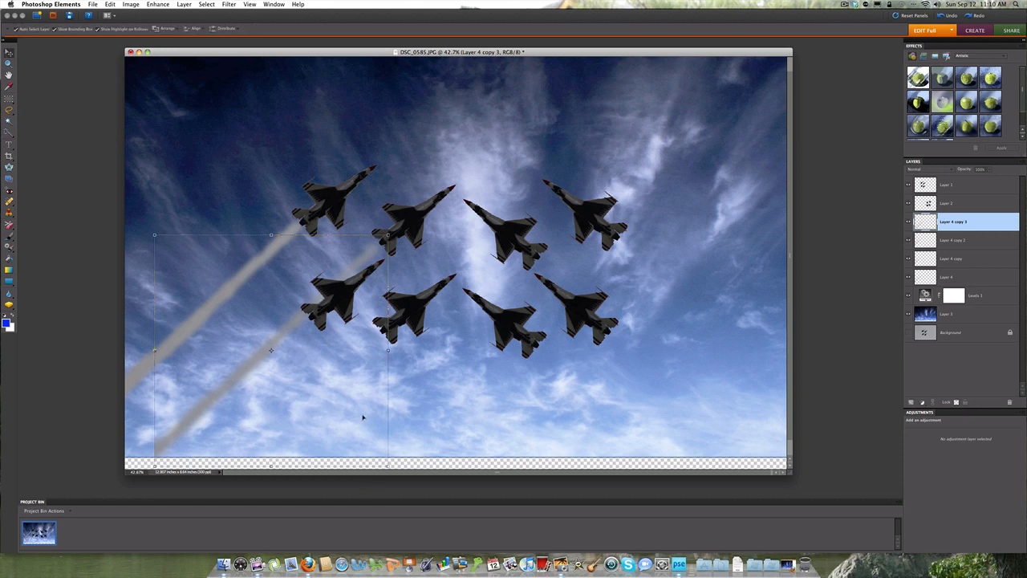
Step: Place Layer 4 copy 2 behind the lower-left jet and Layer 4 copy behind the second jet in the lower row
left_click(933, 242)
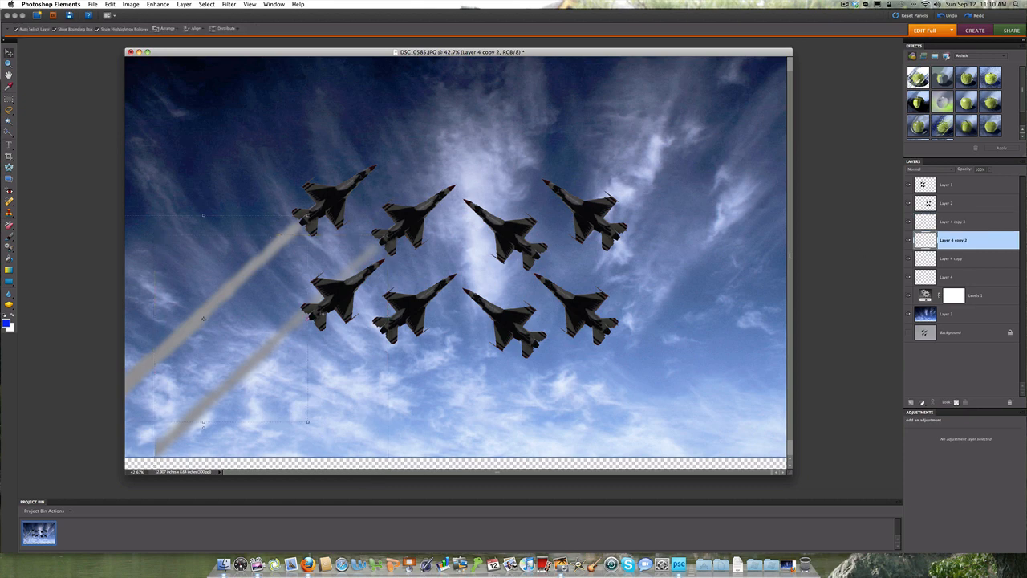
left_click_drag(205, 322, 213, 420)
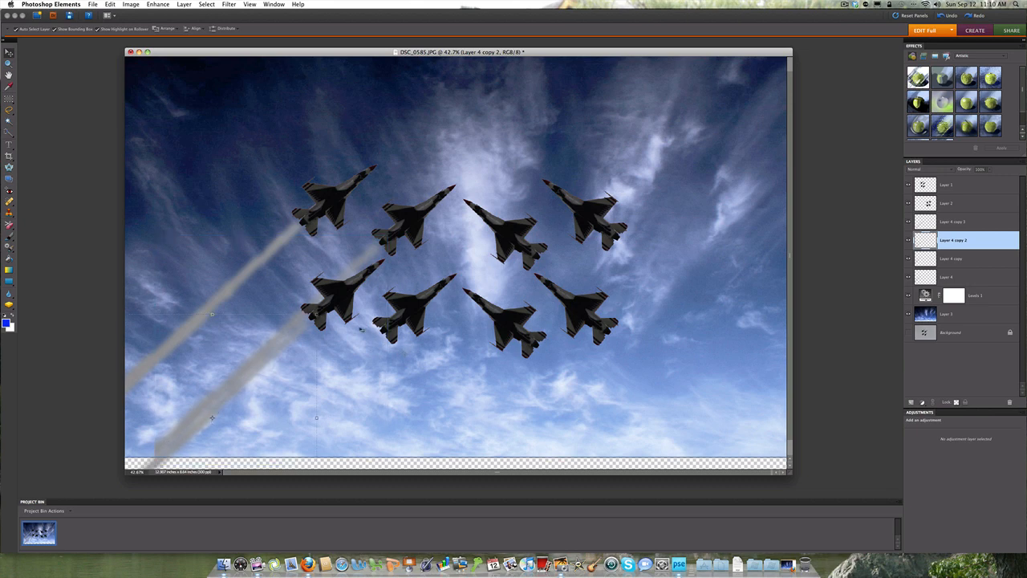
left_click(931, 259)
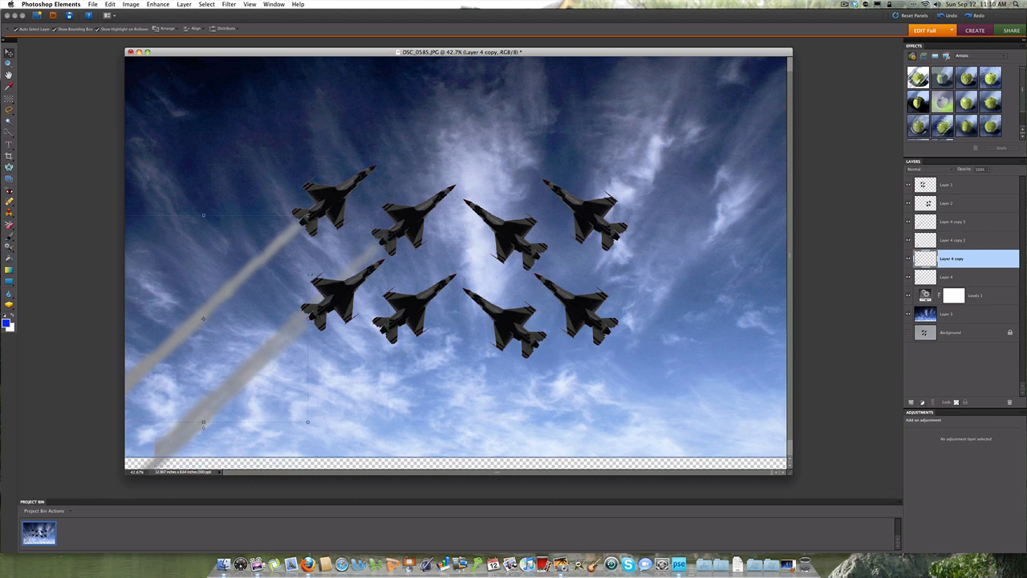
left_click_drag(212, 323, 286, 430)
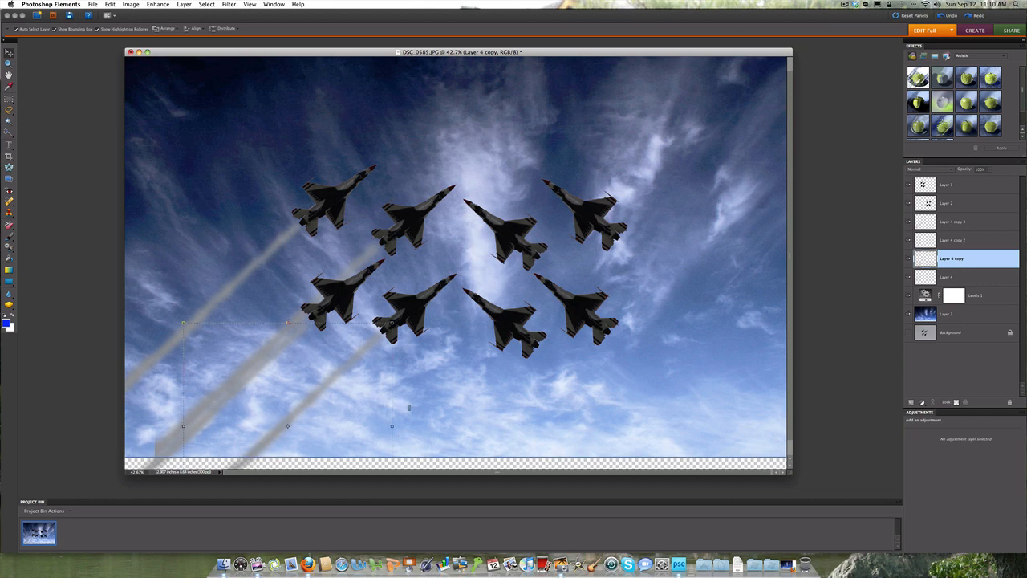
left_click(429, 406)
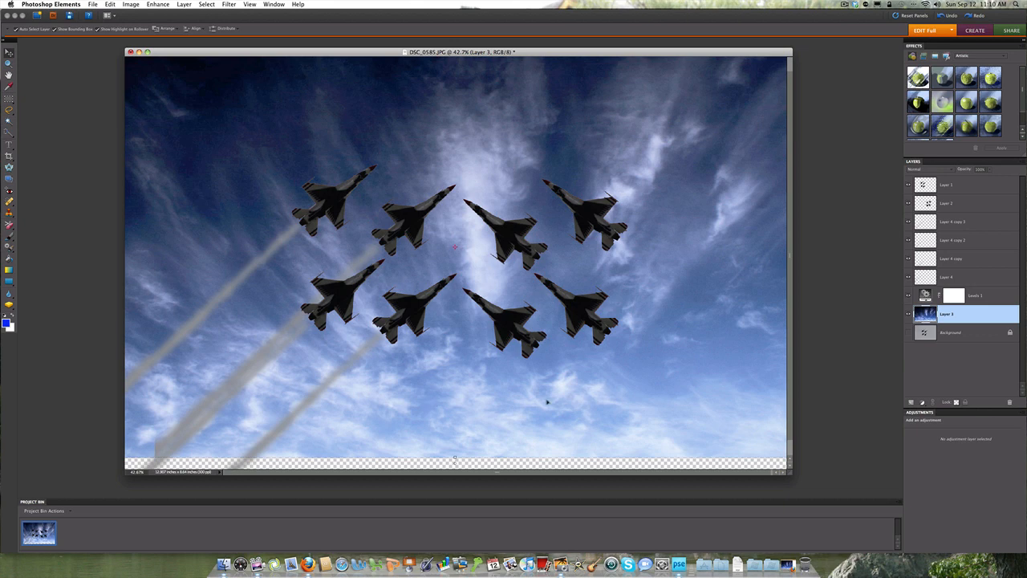
Step: Load the upper-left jet's smoke trail on Layer 4 as a selection and copy it
key("shift+Up")
key("shift+Up")
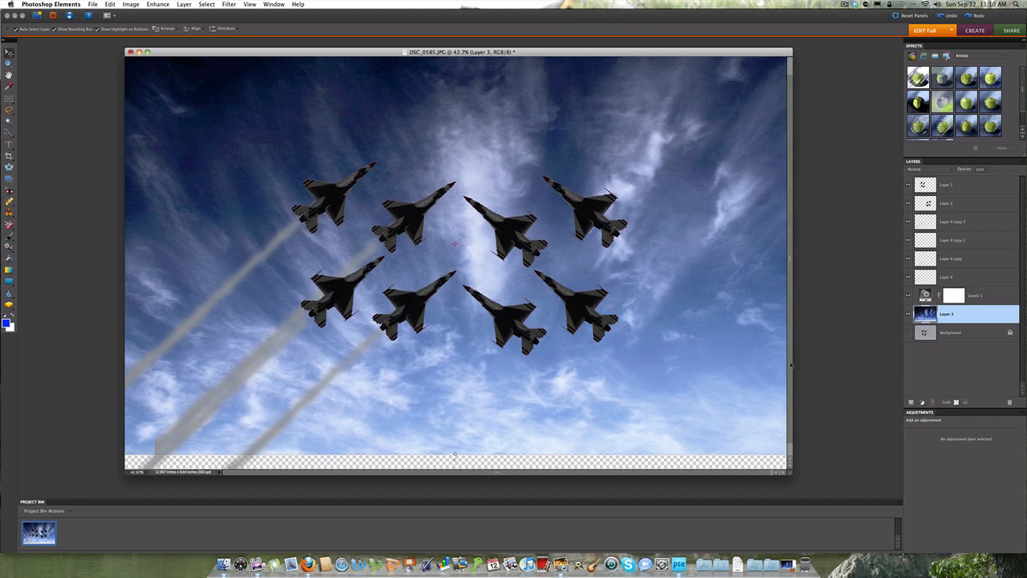
key("shift+Down")
key("shift+Down")
key("shift+Down")
key("shift+Down")
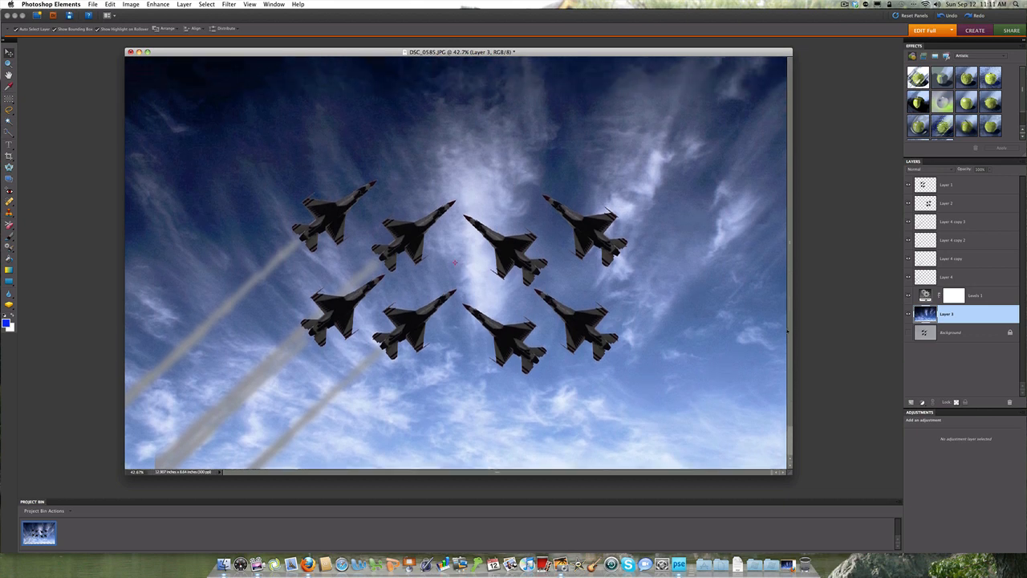
left_click(234, 297)
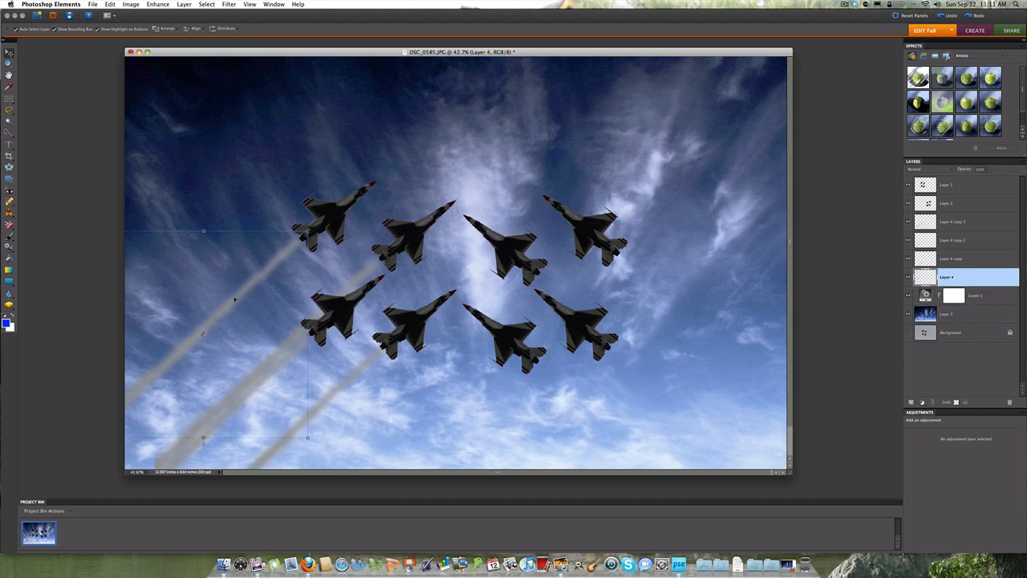
left_click(921, 278, "super")
left_click(111, 5)
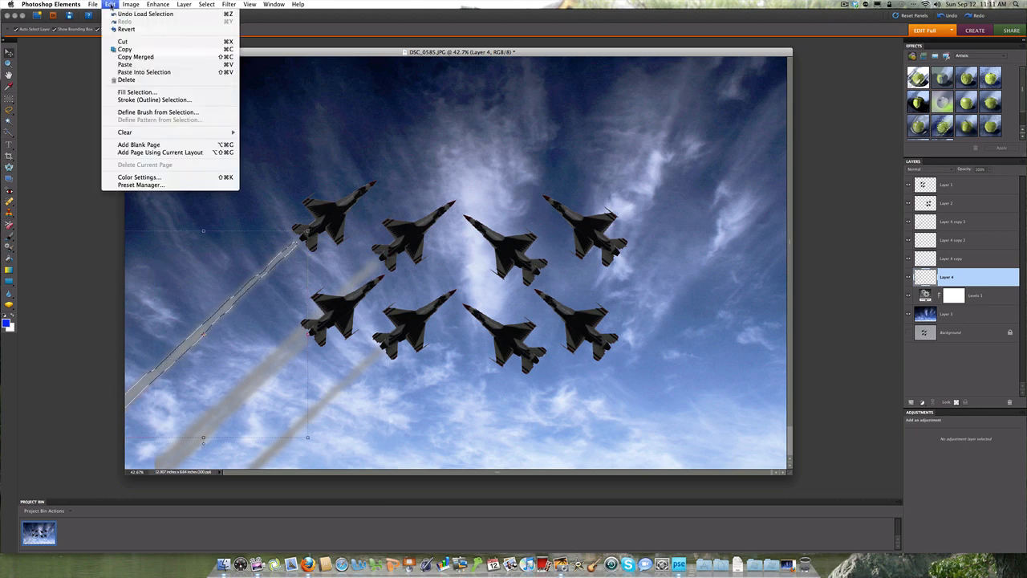
left_click(115, 50)
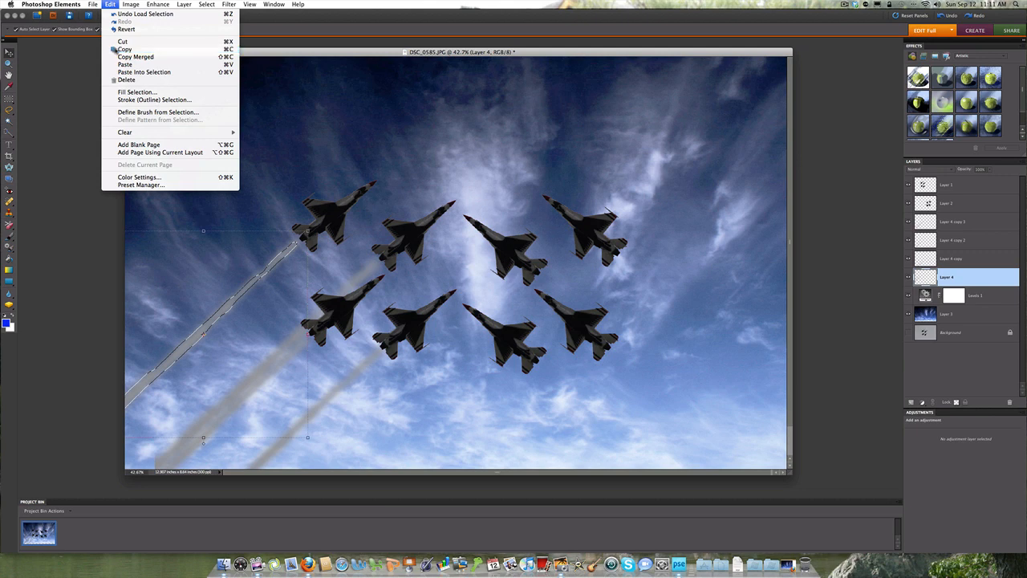
Step: Make the sky on Layer 3 the active layer and paste the copied trail as a new layer above it
left_click(423, 119)
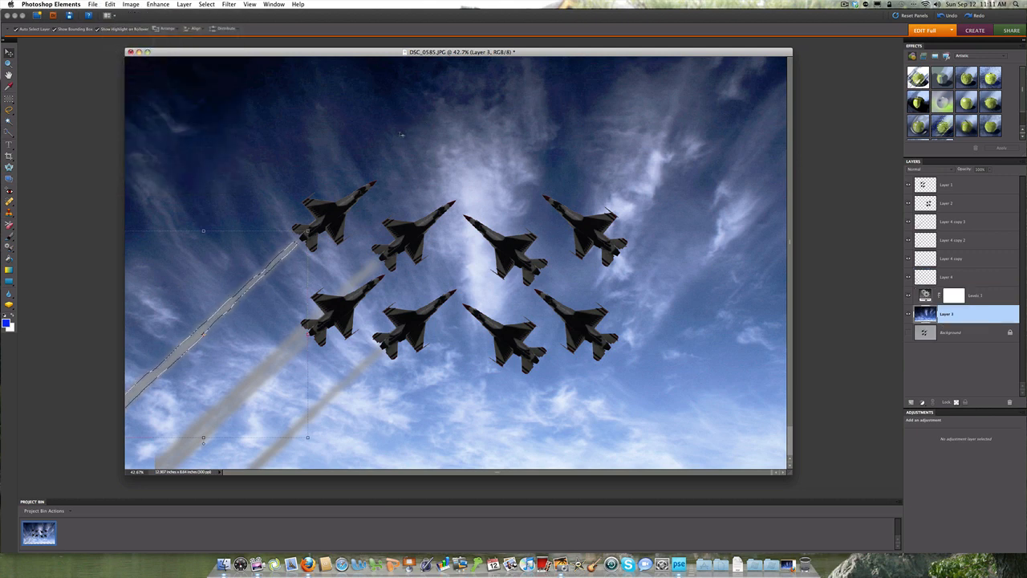
right_click(401, 125)
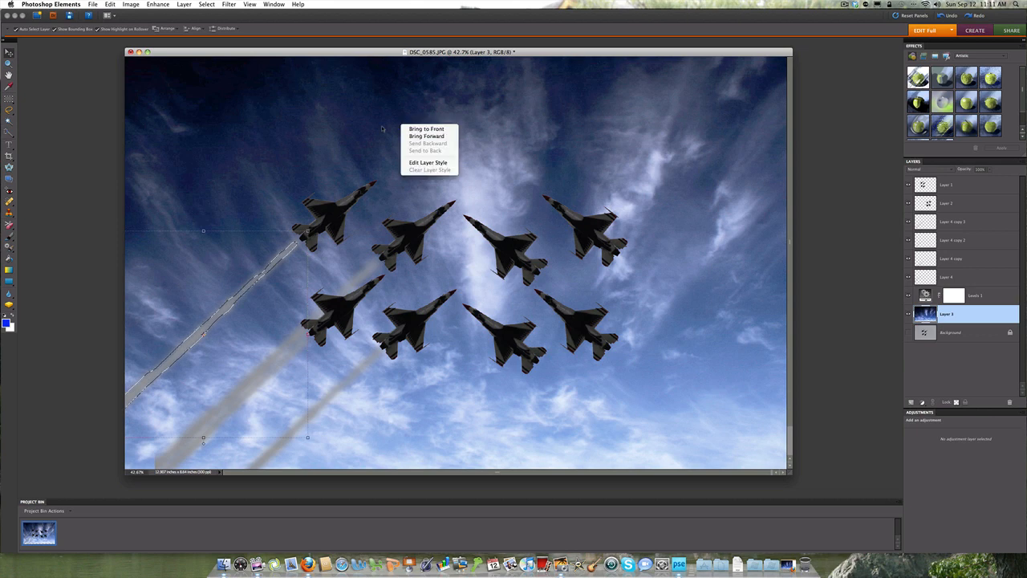
left_click(383, 128)
left_click(115, 5)
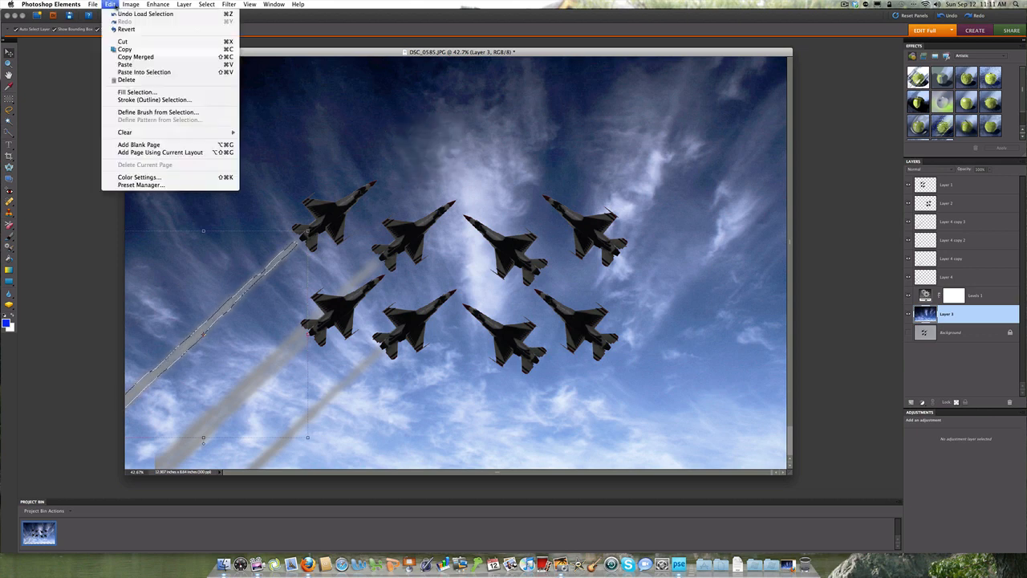
left_click(121, 65)
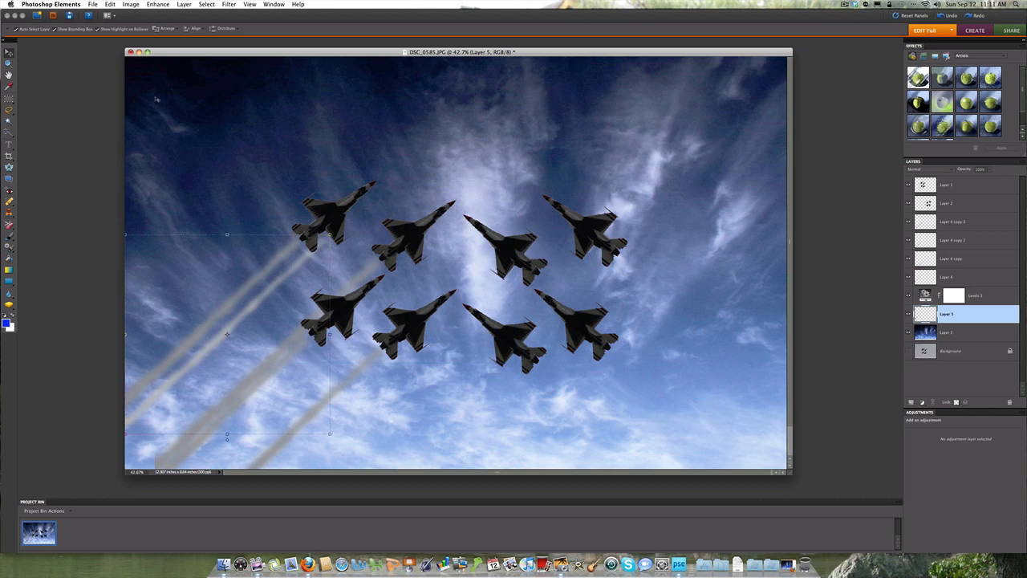
Step: Flip the pasted trail layer horizontally and place it behind the outer mirrored jet in the upper row
left_click(110, 4)
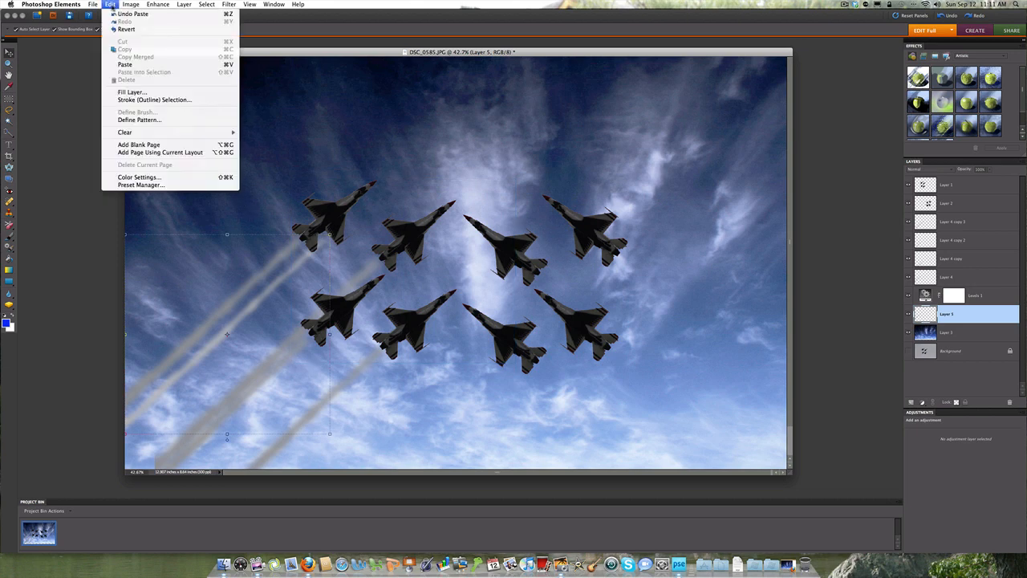
mouse_move(130, 5)
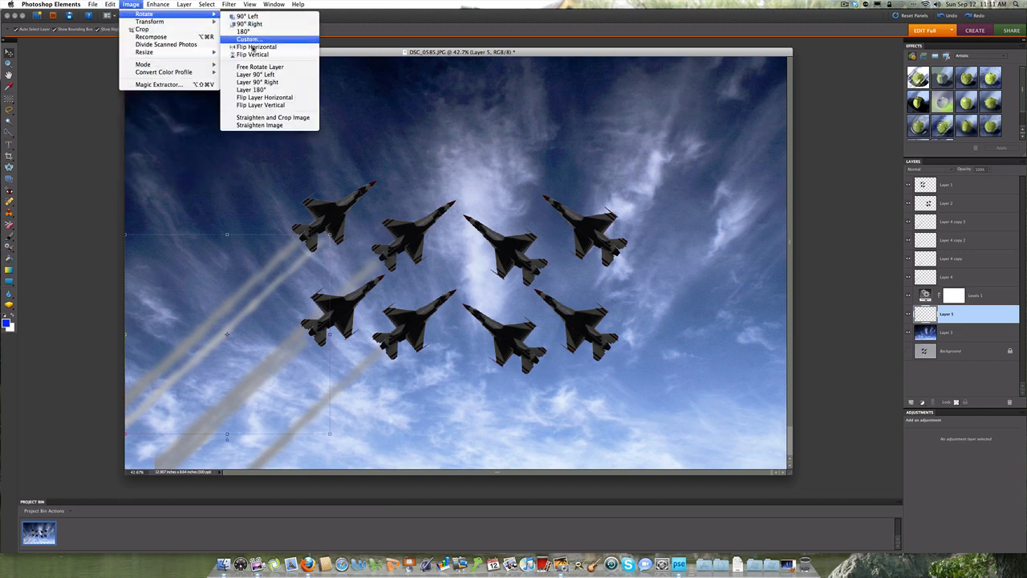
left_click(261, 97)
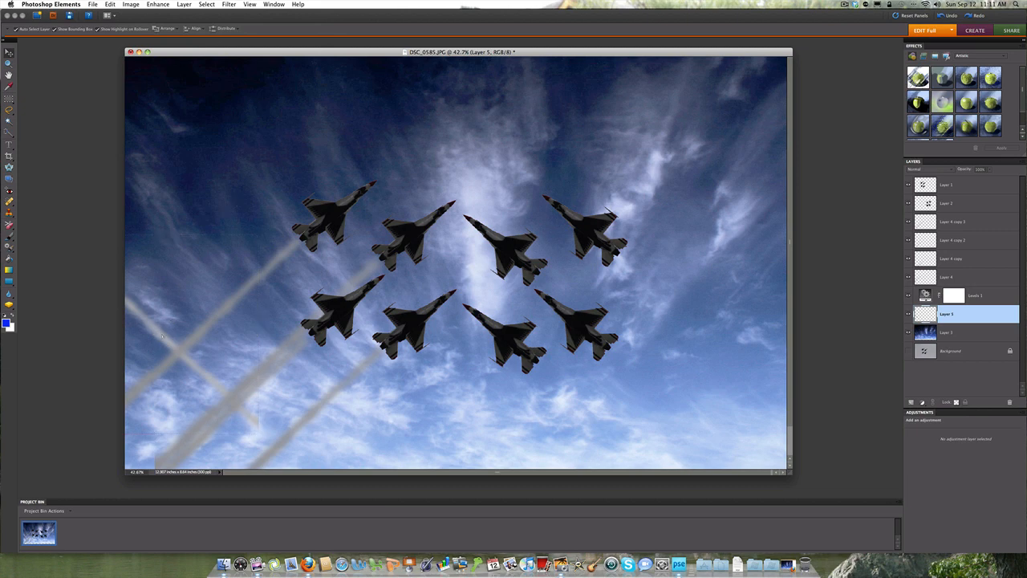
left_click_drag(165, 337, 721, 354)
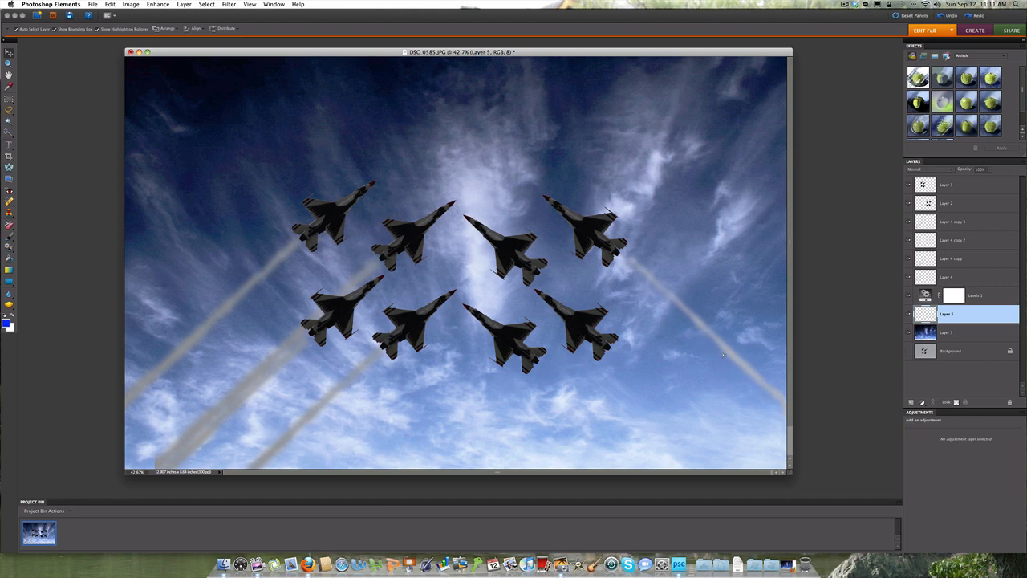
left_click(577, 406)
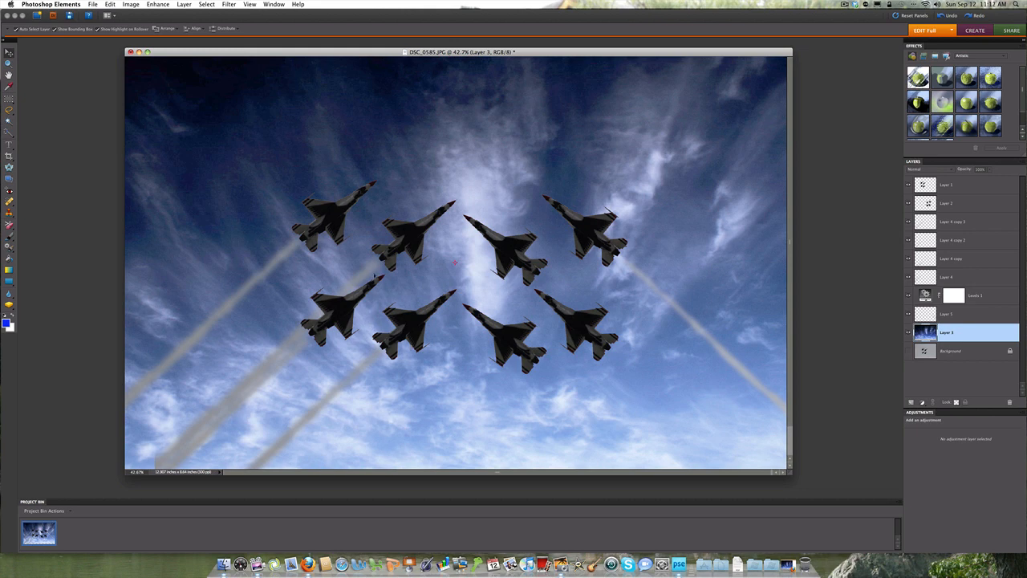
Step: Copy the smoke trail on Layer 4 copy 3 and paste it as a new layer above the sky
left_click(370, 327)
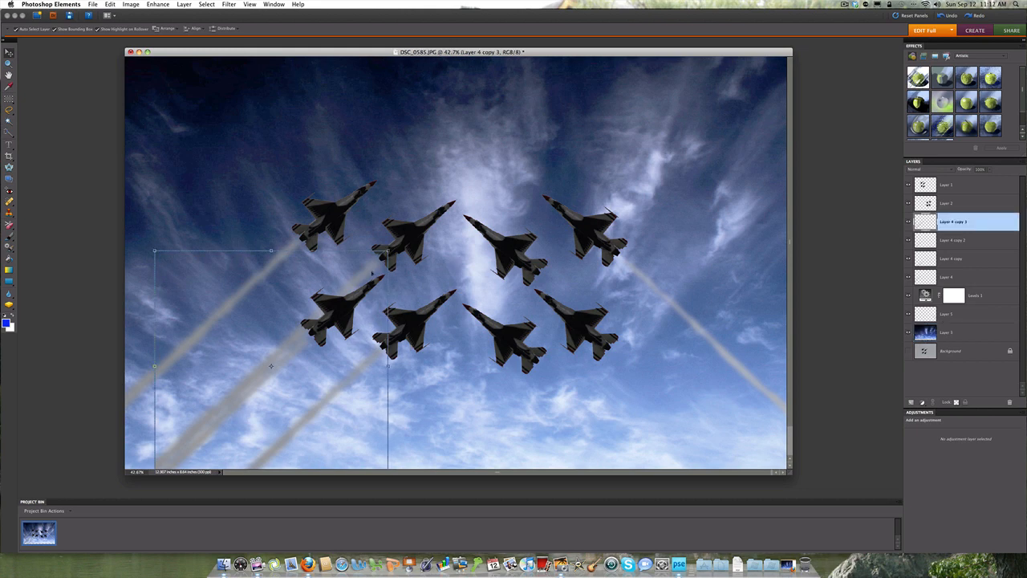
left_click(919, 227, "super")
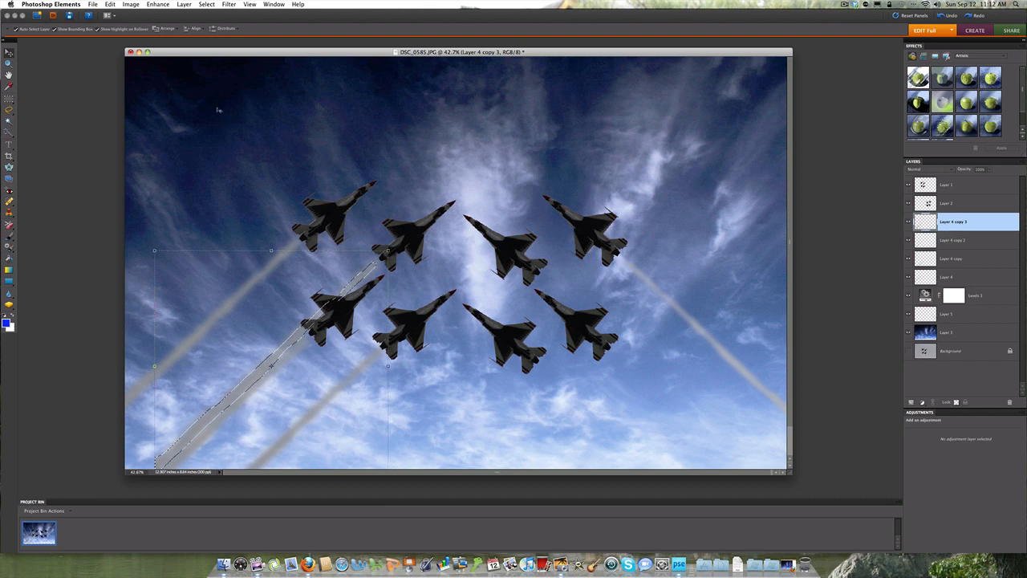
left_click(110, 5)
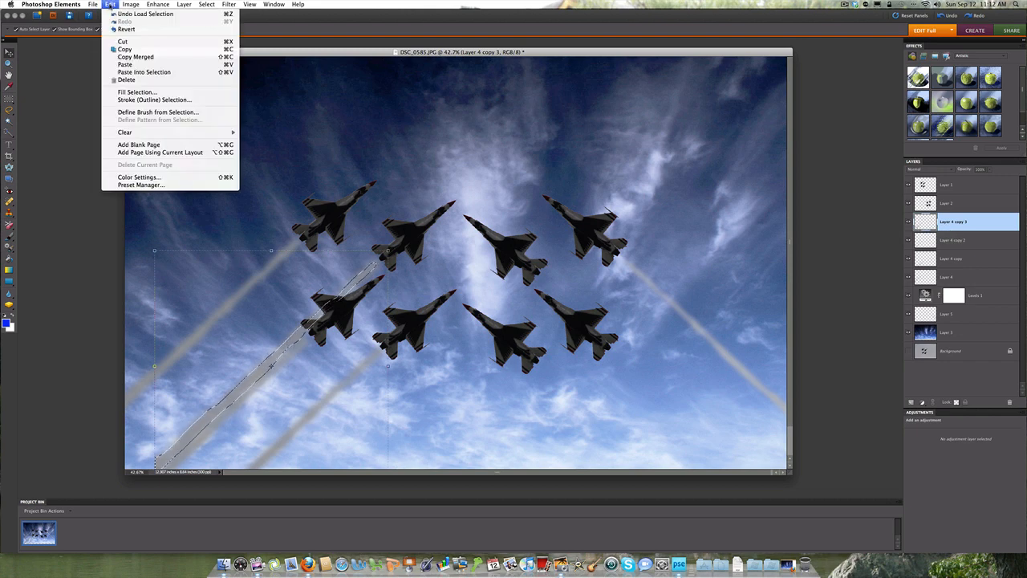
left_click(124, 50)
left_click(220, 61)
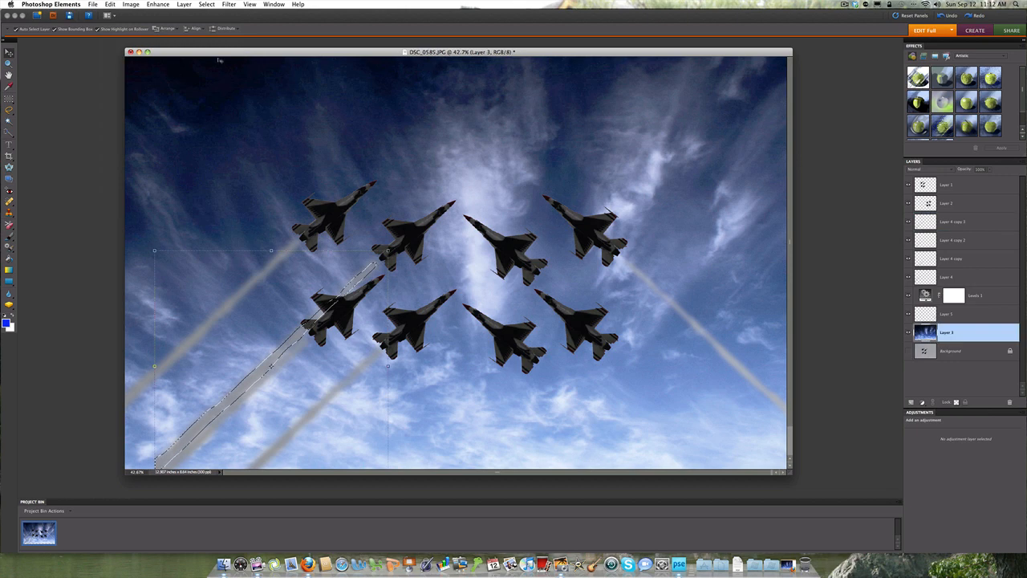
left_click(110, 4)
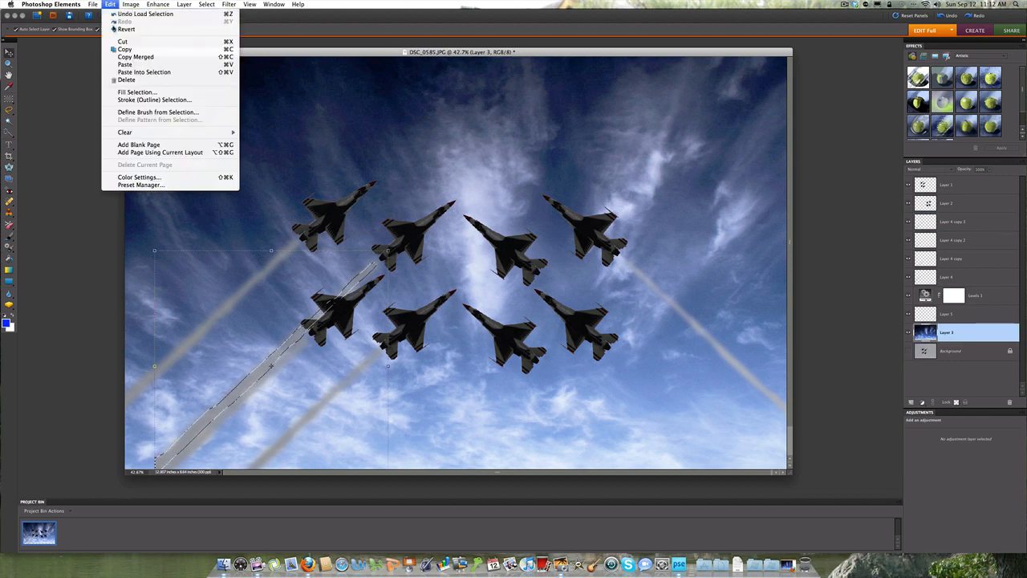
left_click(119, 65)
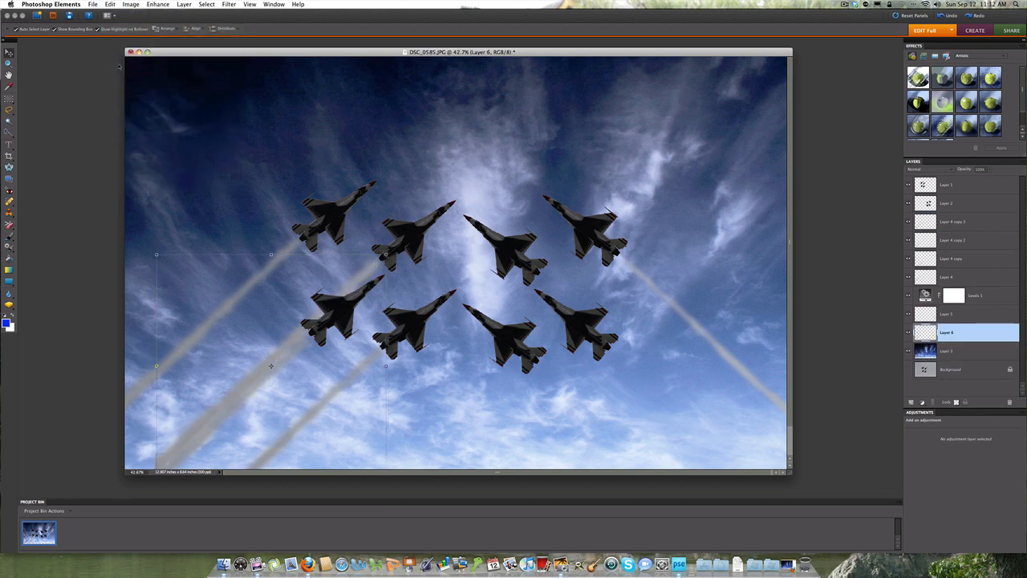
Step: Flip the pasted Layer 6 trail horizontally and place it behind the inner mirrored jet in the upper row
left_click(130, 4)
mouse_move(136, 13)
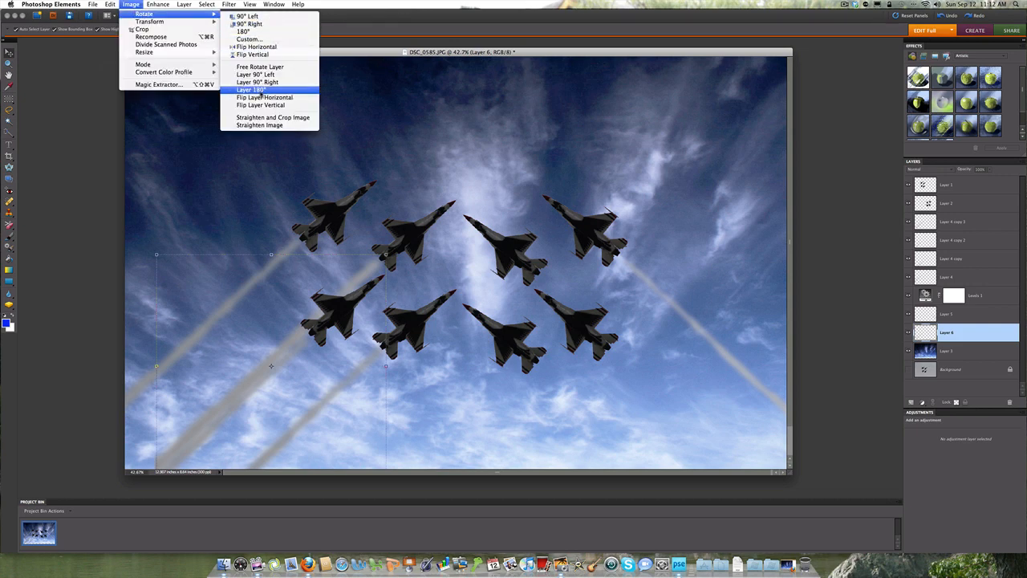
left_click(260, 97)
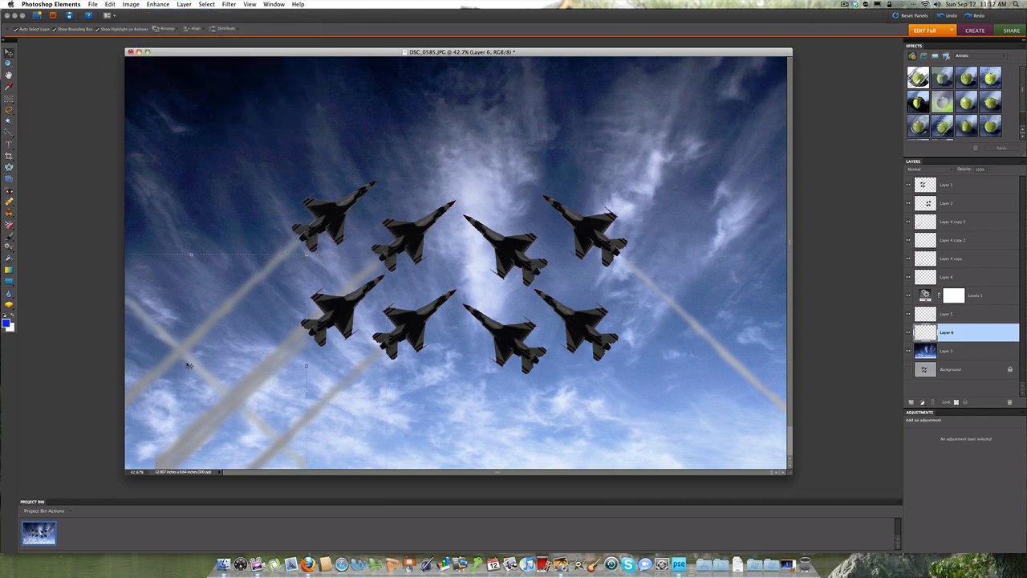
left_click_drag(191, 366, 642, 374)
left_click(471, 416)
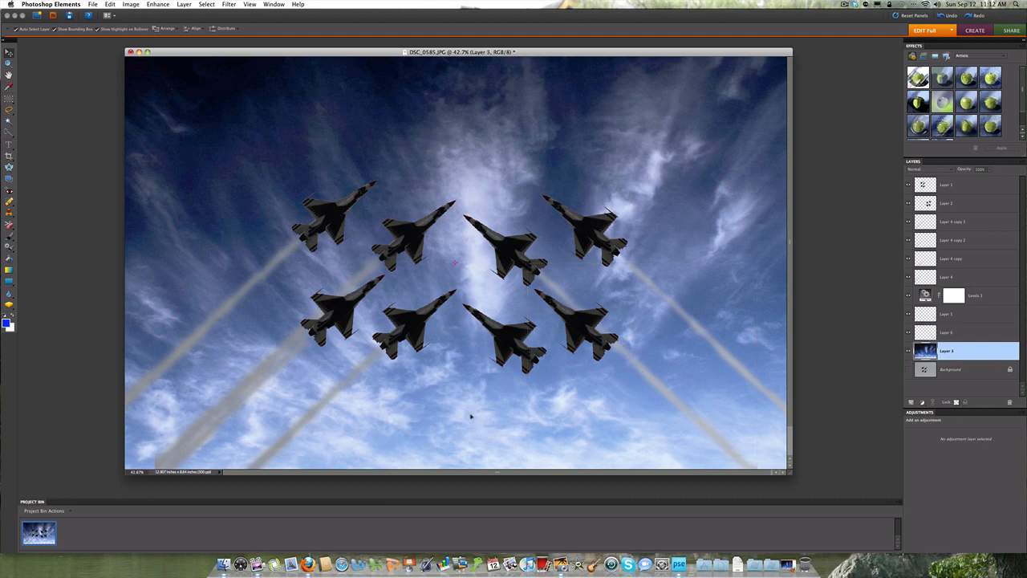
Step: Copy the lower-left jet's trail on Layer 4 copy 2 and paste it as a new layer above the sky
left_click(292, 364)
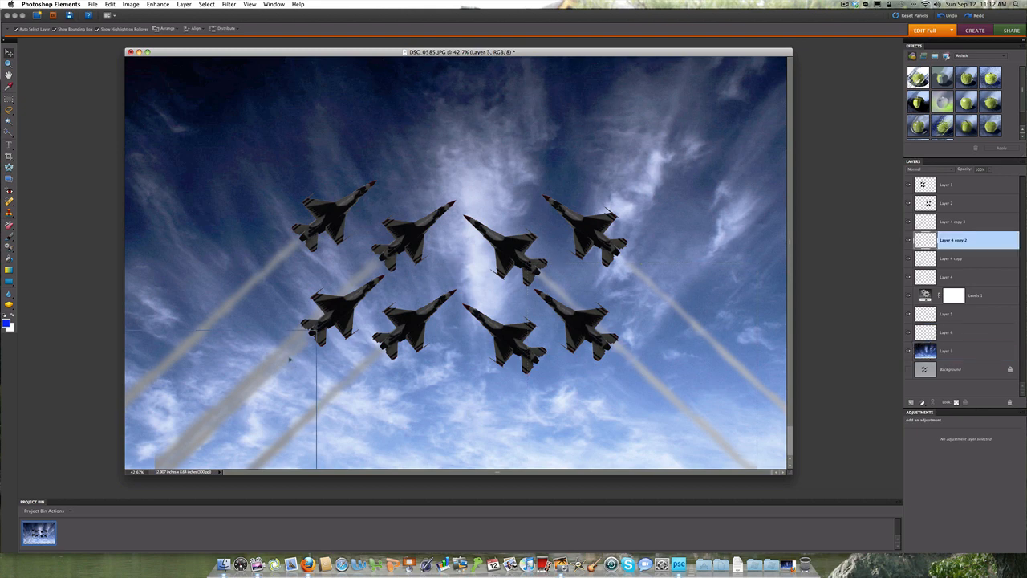
left_click(925, 243, "super")
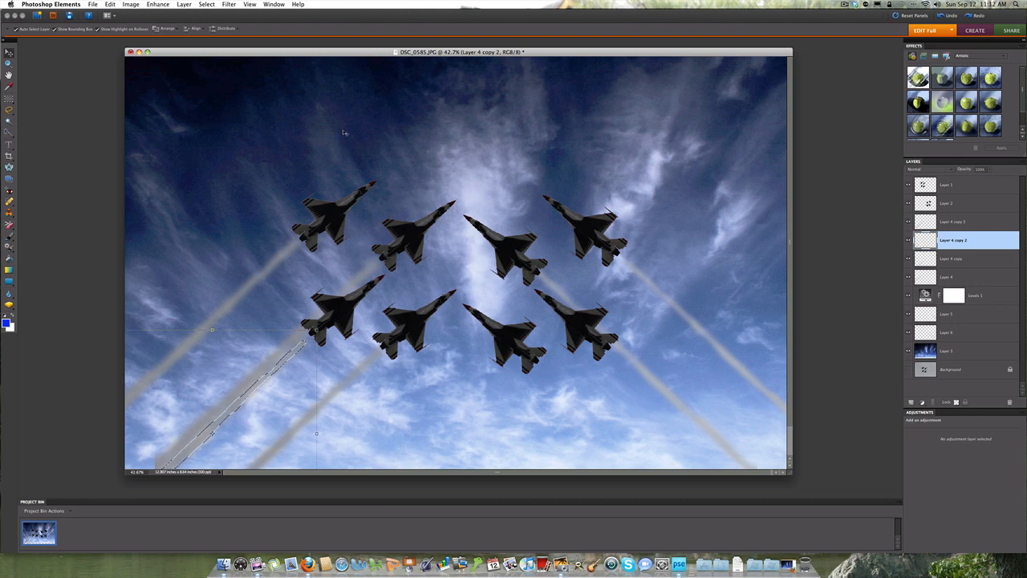
left_click(110, 4)
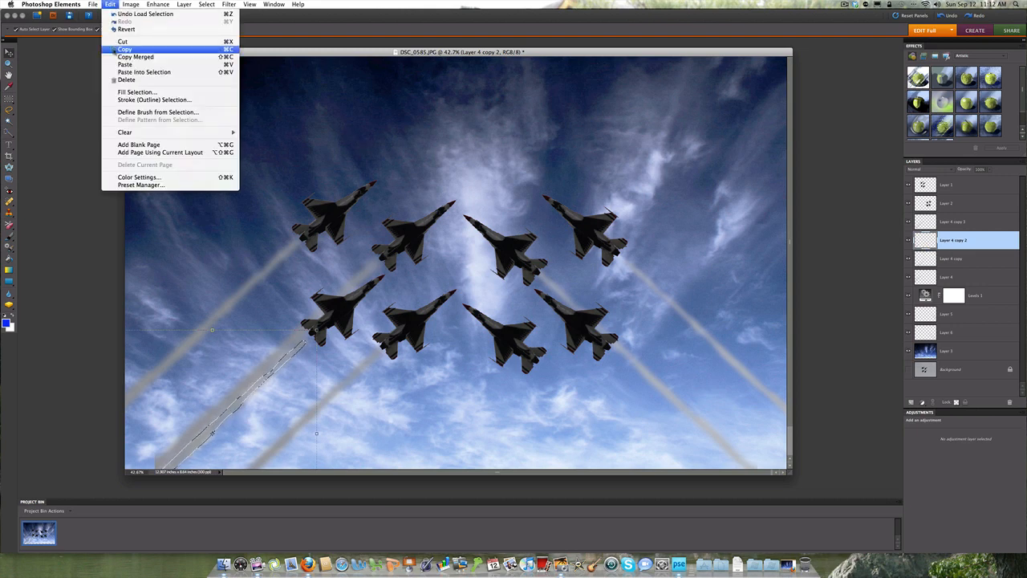
left_click(120, 49)
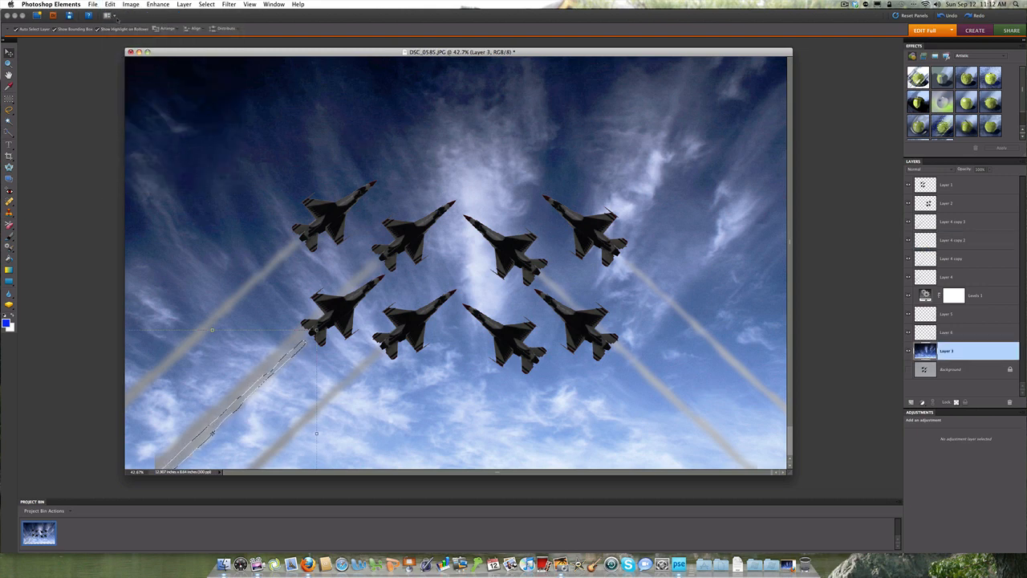
left_click(113, 6)
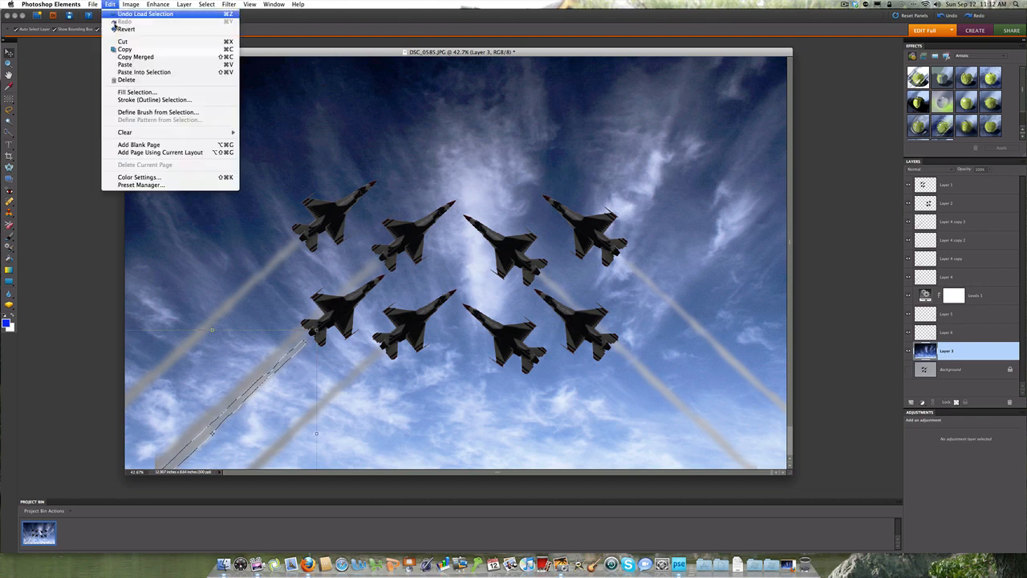
left_click(119, 66)
Step: Flip the pasted Layer 7 trail horizontally and place it behind the outer mirrored jet in the lower row
left_click(131, 4)
mouse_move(145, 14)
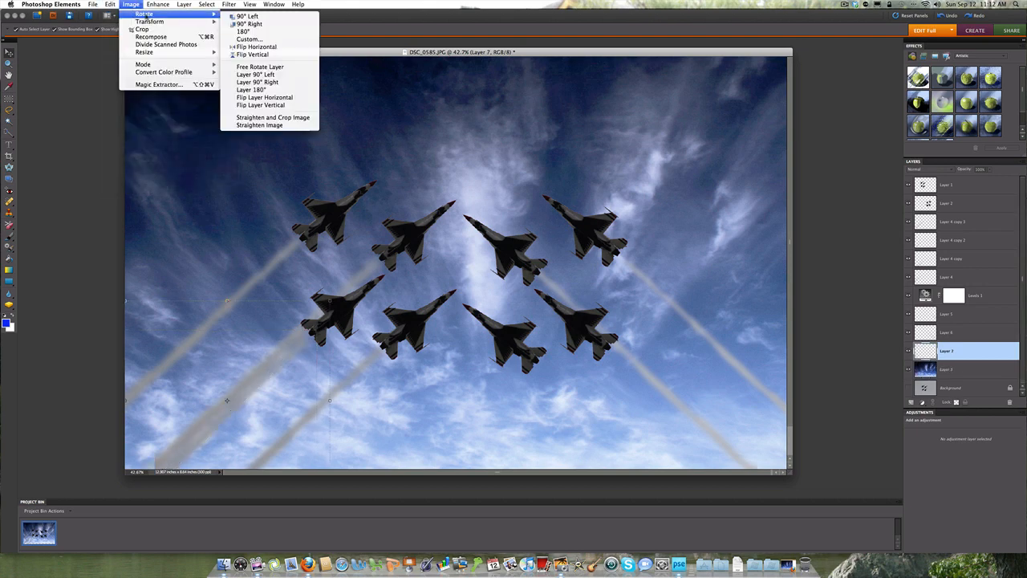
left_click(264, 97)
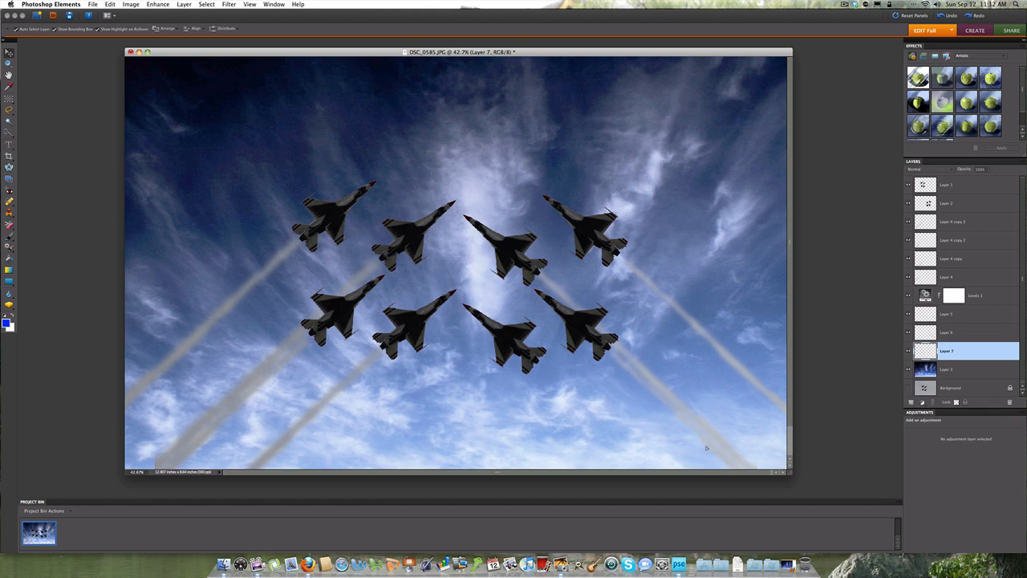
left_click(551, 453)
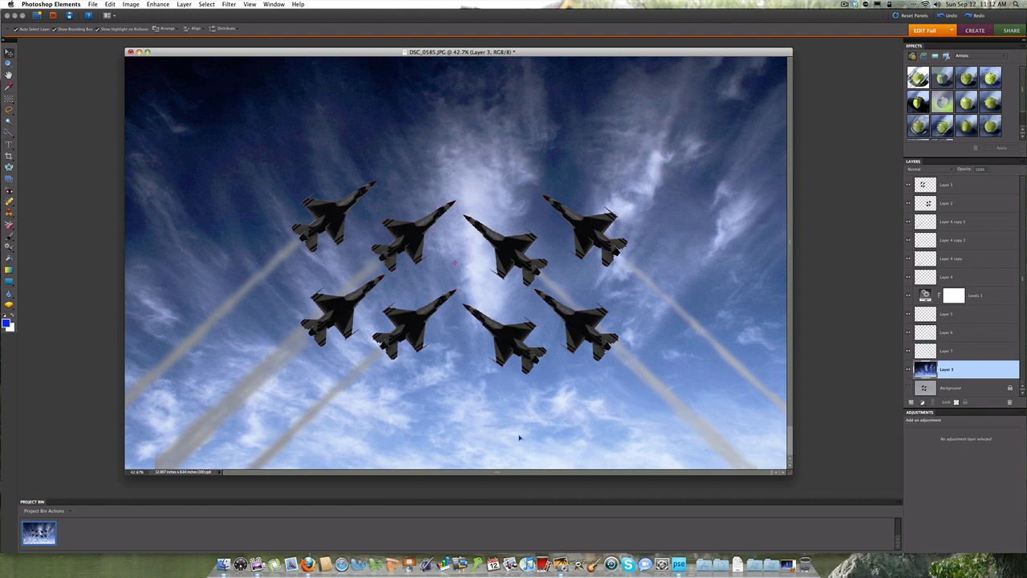
Step: Shift the Layer 6 trail slightly down and to the right, and select the Layer 7 trail
left_click(643, 379)
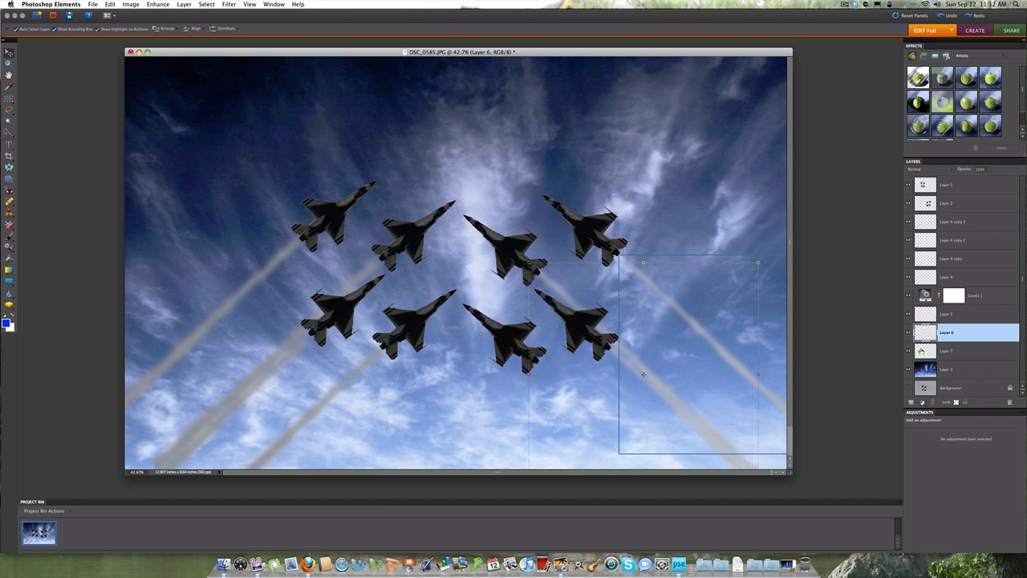
left_click(645, 378)
left_click(682, 410)
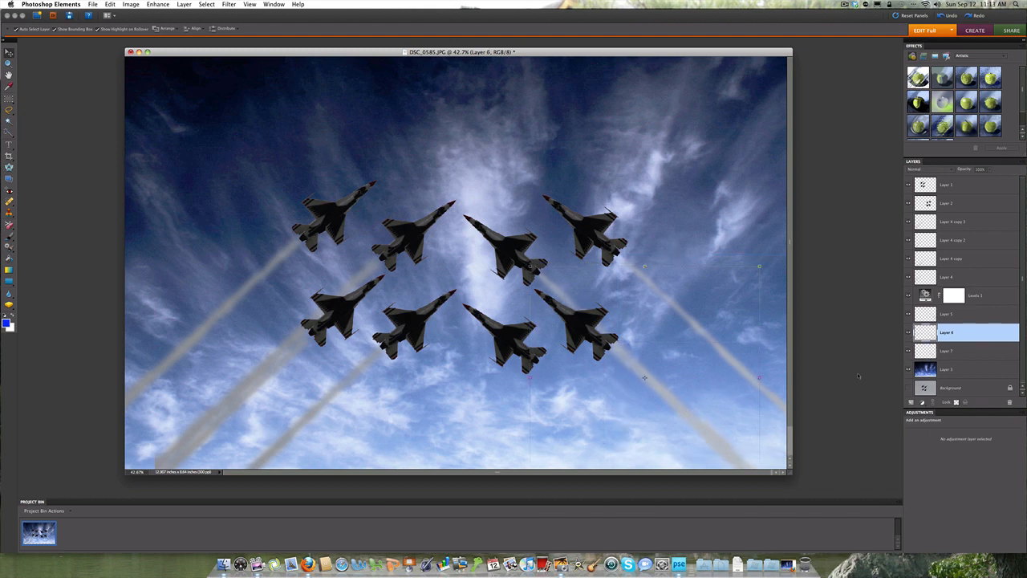
left_click(924, 354)
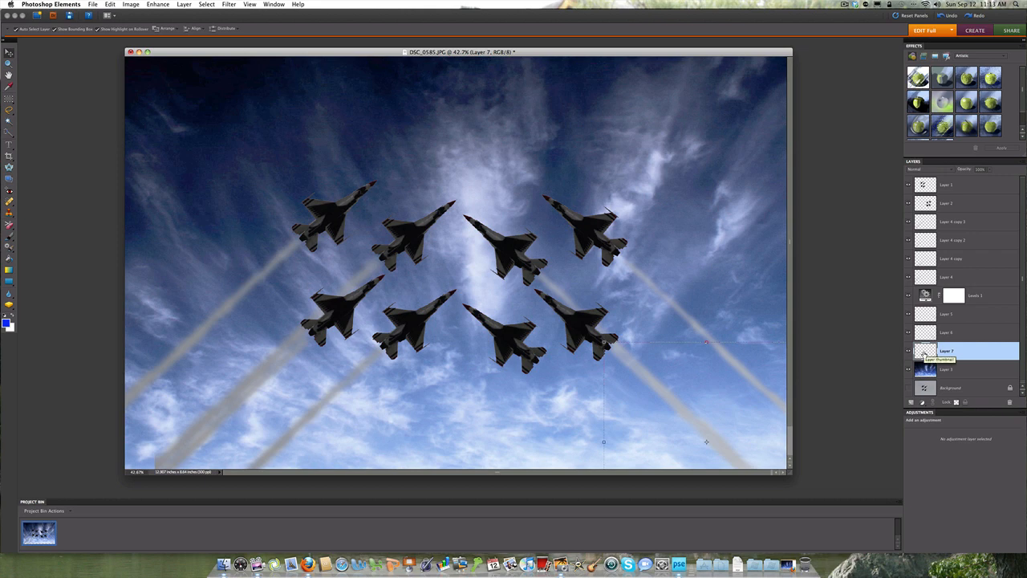
Step: Copy the inner original jet's trail in the lower row on Layer 4 copy and paste it as a new layer
left_click(358, 377)
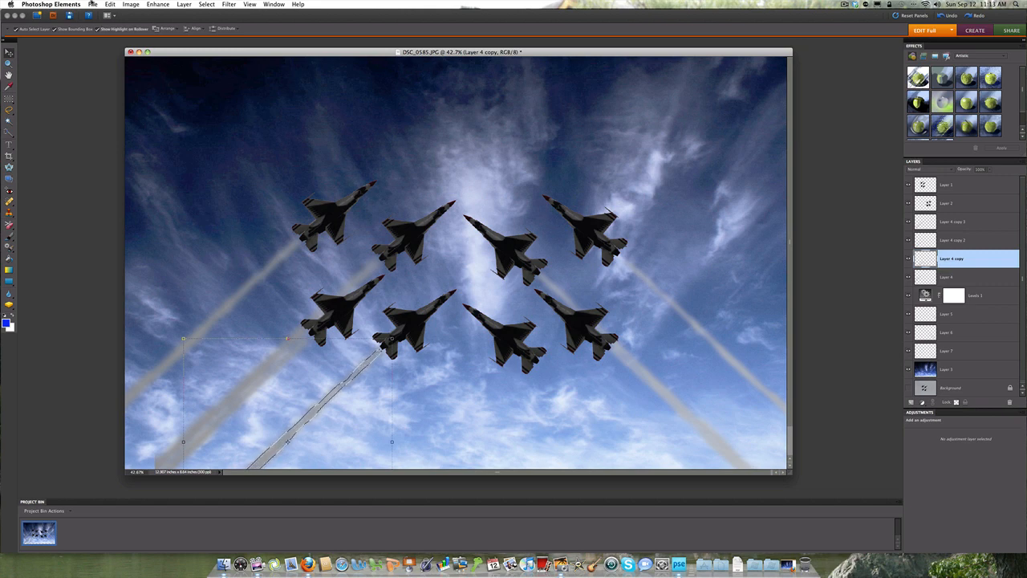
left_click(110, 5)
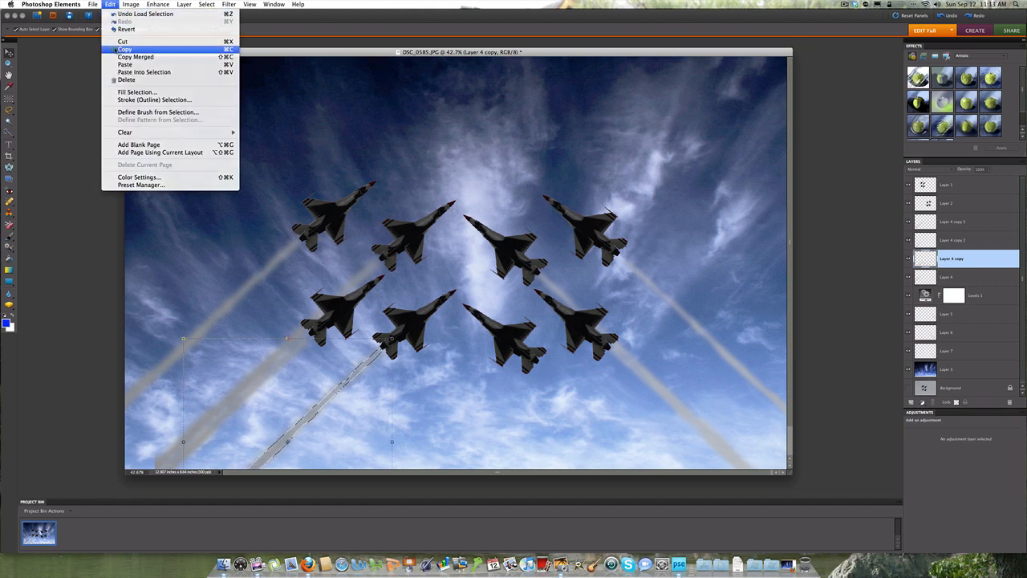
left_click(111, 5)
left_click(111, 7)
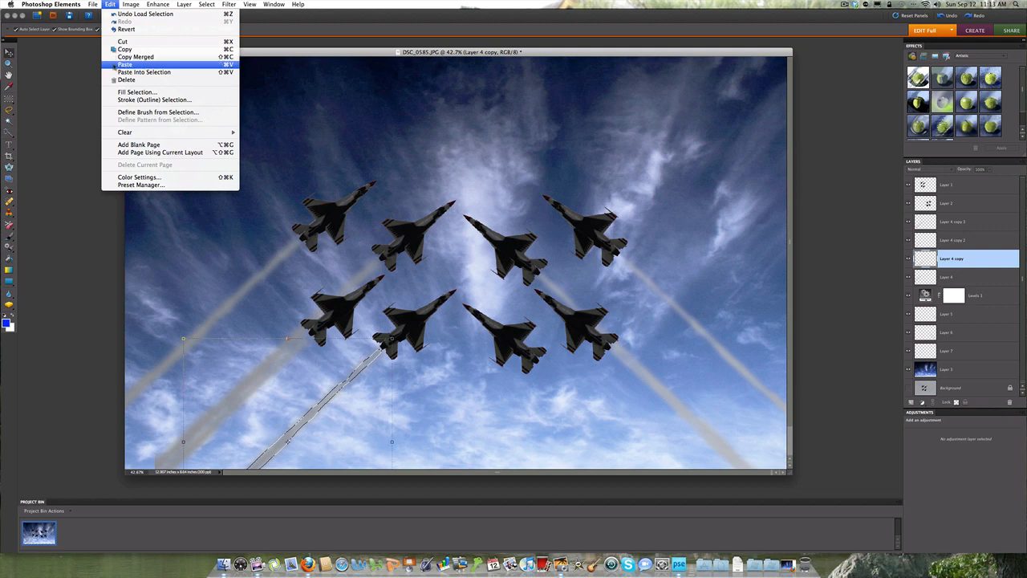
left_click(122, 64)
Step: Flip the pasted Layer 8 trail horizontally and place it behind the inner mirrored jet in the lower row
left_click(134, 5)
mouse_move(185, 14)
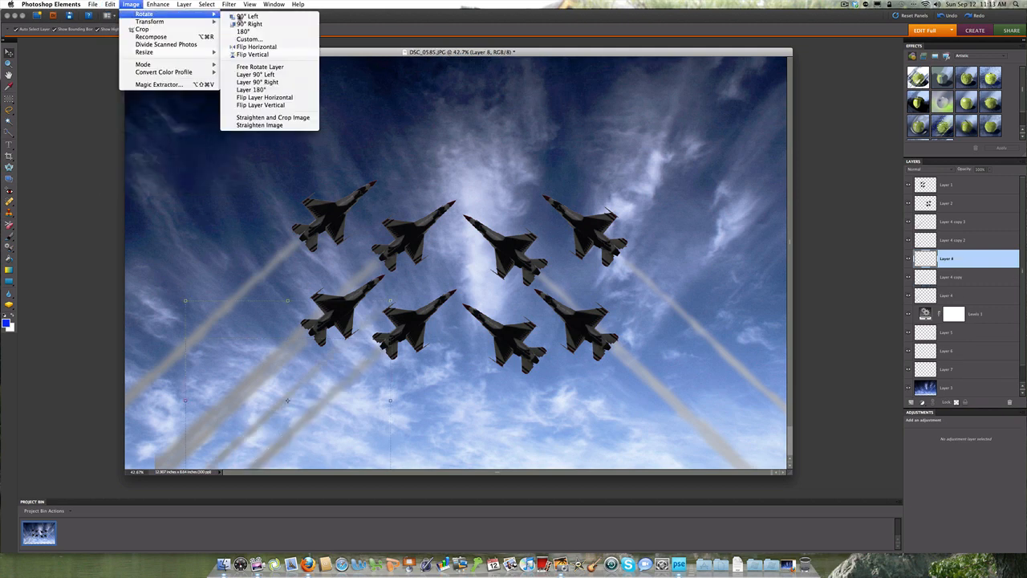
left_click(255, 97)
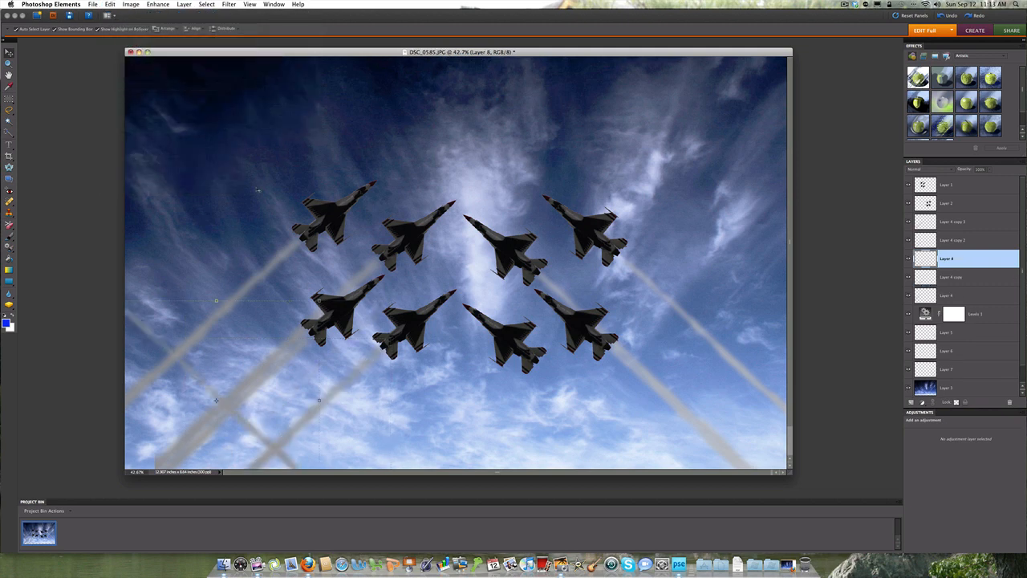
mouse_move(214, 401)
left_mouse_down()
mouse_move(516, 445)
mouse_move(309, 438)
mouse_move(221, 399)
left_mouse_up()
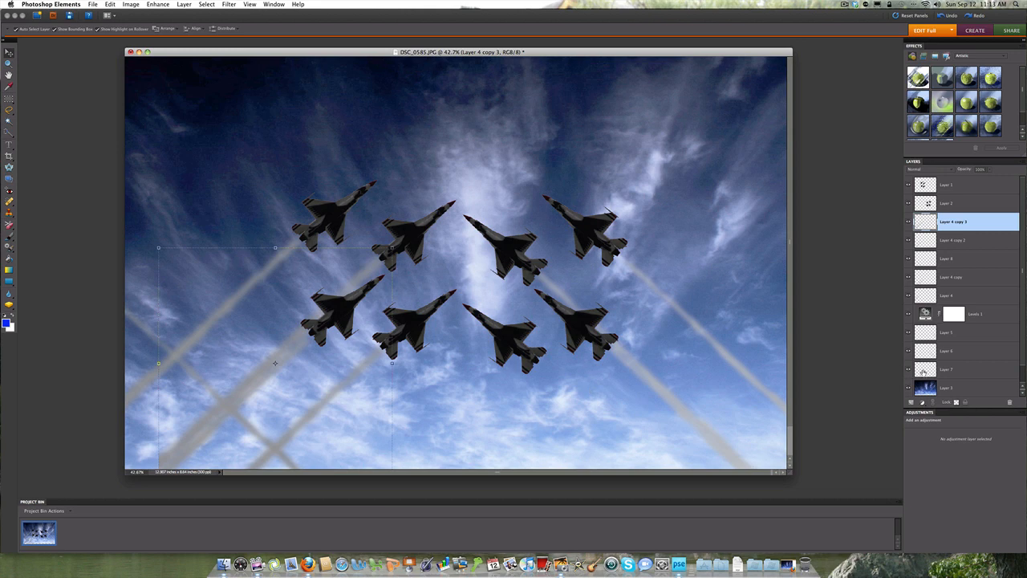
left_click(926, 242)
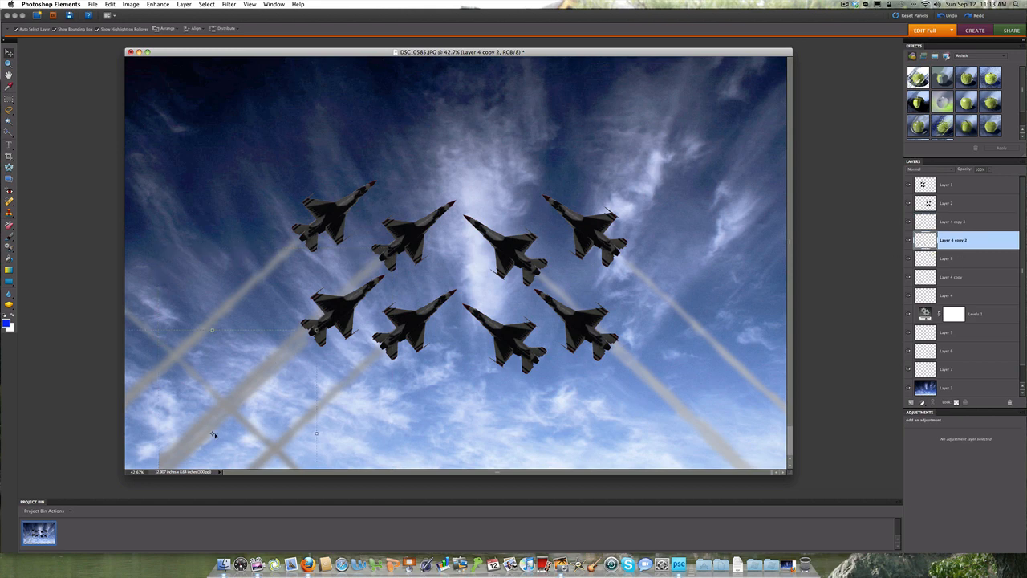
left_click_drag(217, 437, 226, 428)
left_click(197, 384)
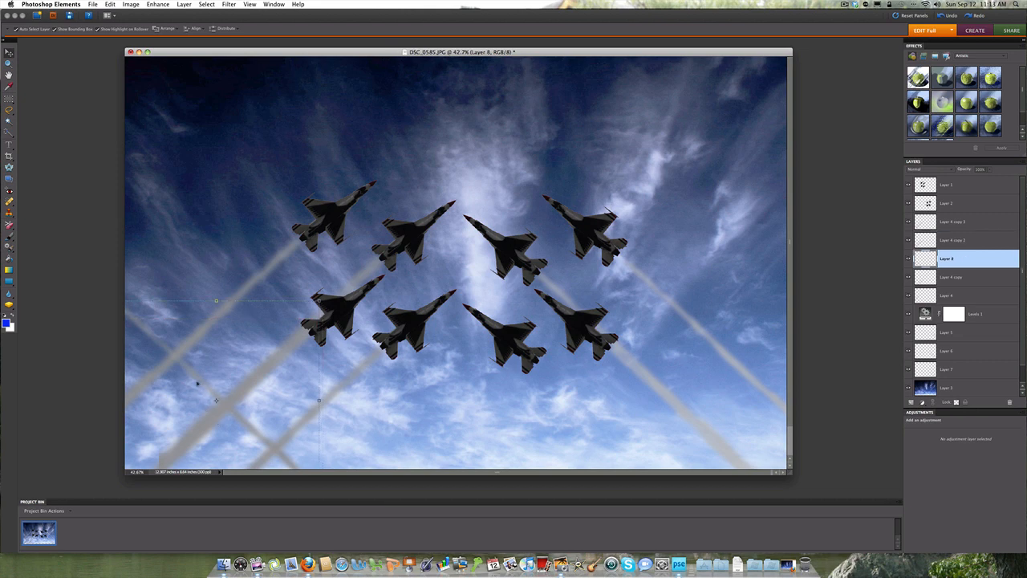
left_click(156, 337)
left_click_drag(155, 338, 574, 397)
left_click(471, 416)
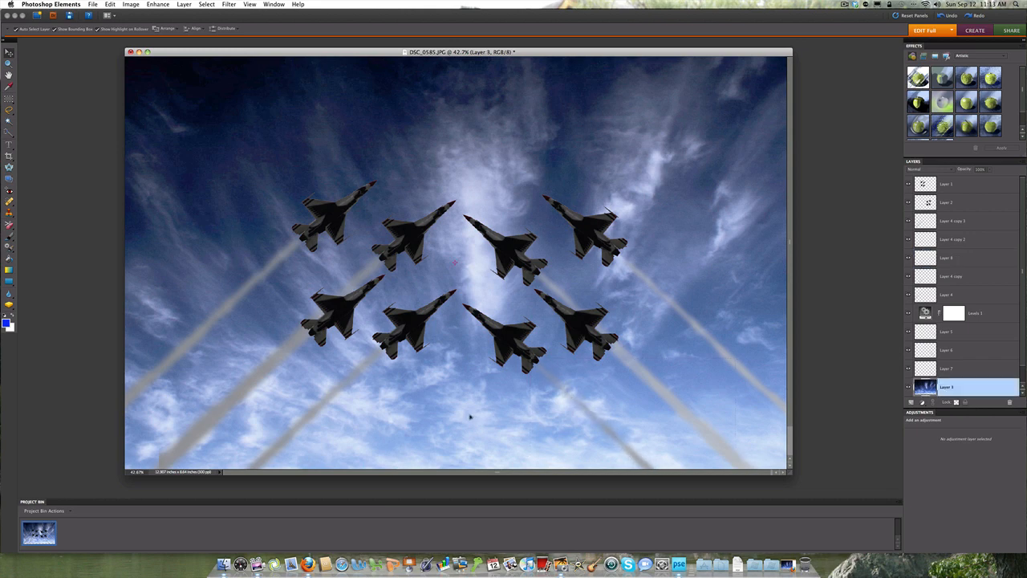
left_click(294, 352)
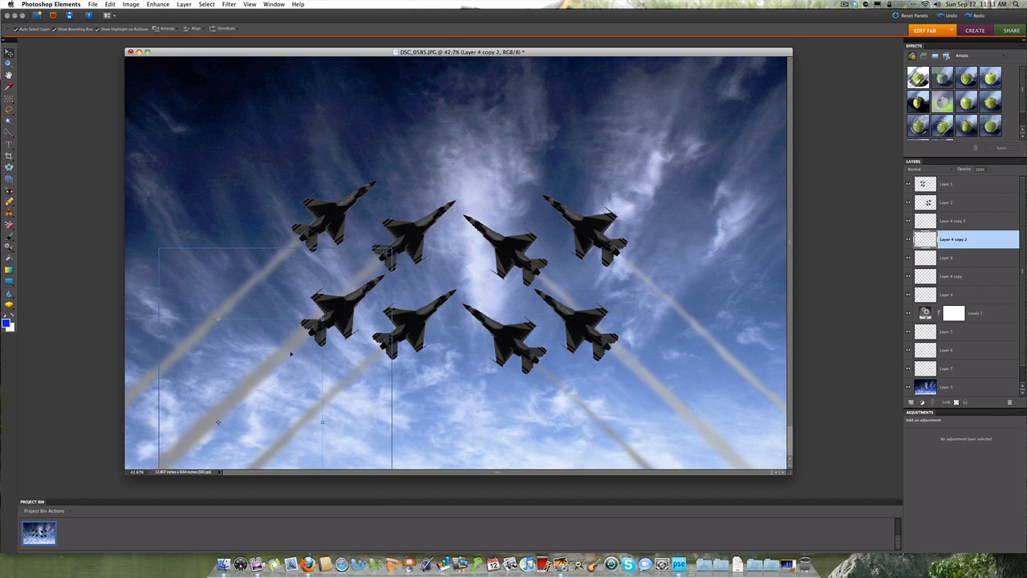
left_click(289, 356)
left_click_drag(290, 356, 291, 355)
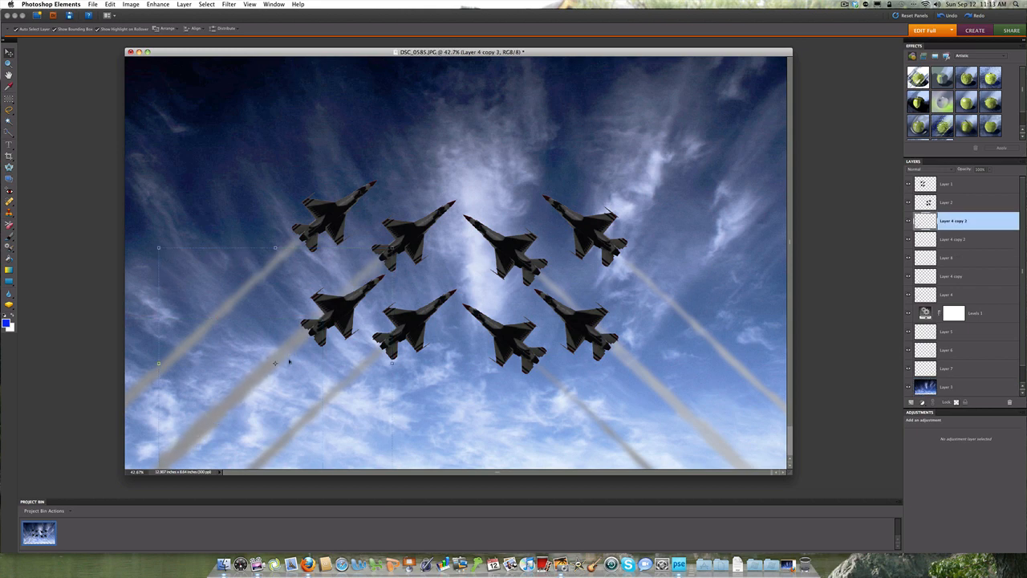
Step: Stretch the Layer 3 sky downward to fill the transparent strip along the canvas's lower edge
left_click(438, 410)
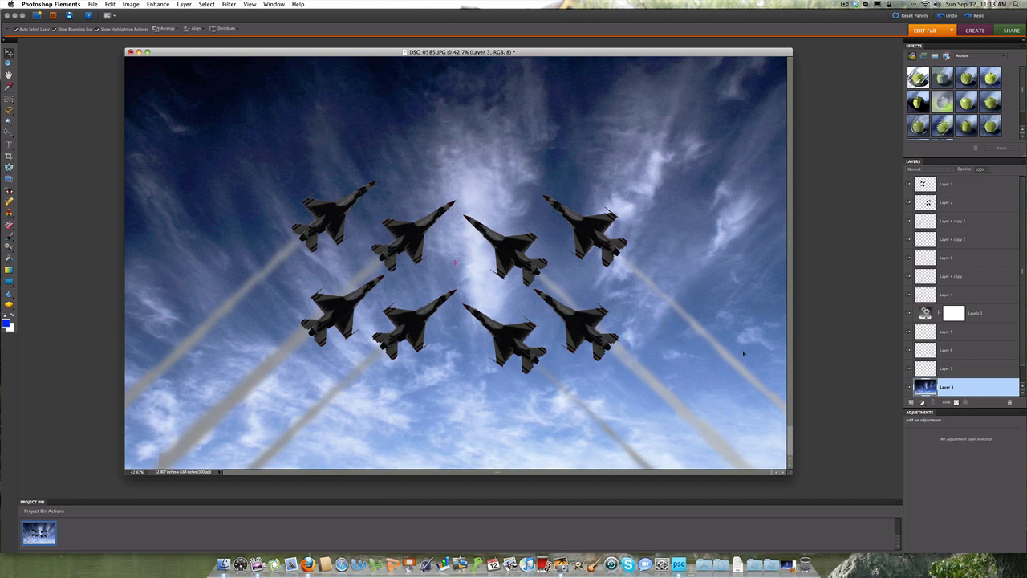
left_click_drag(792, 303, 792, 332)
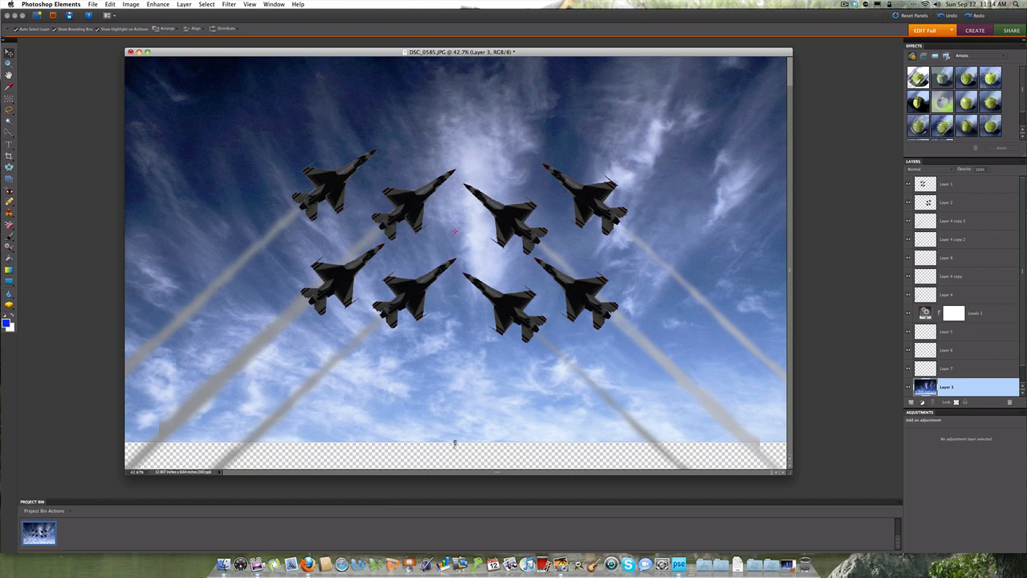
left_click_drag(454, 442, 455, 454)
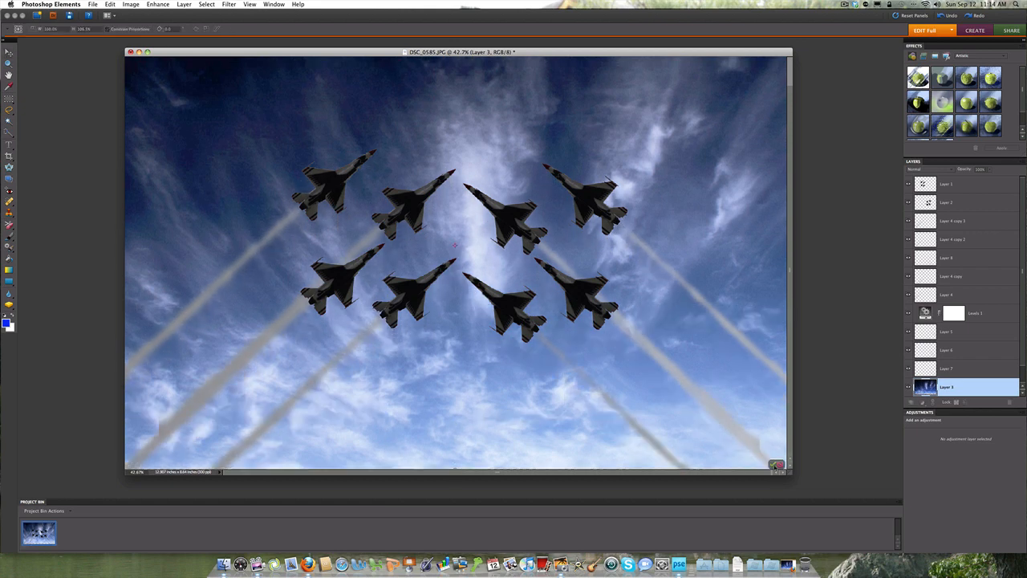
key("Return")
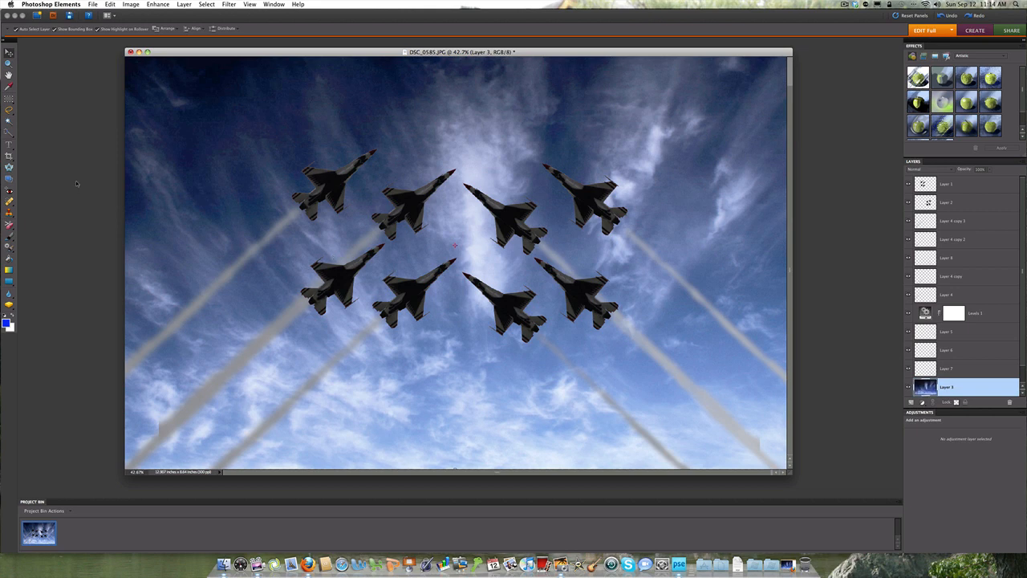
Step: Crop the image to about 11.5 x 6.6 inches around the eight jets, trimming the uneven trail ends
key("c")
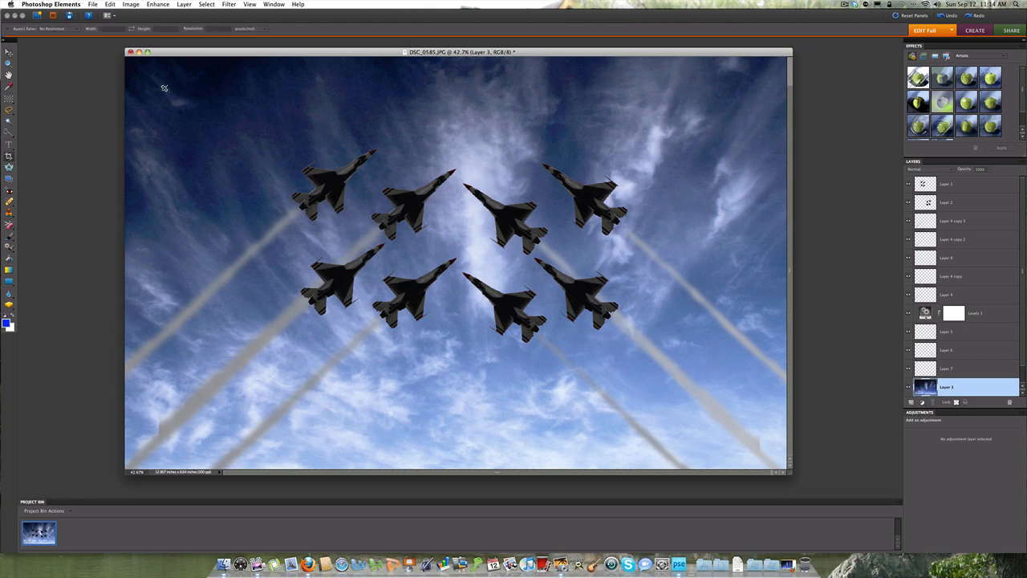
left_click_drag(164, 84, 753, 421)
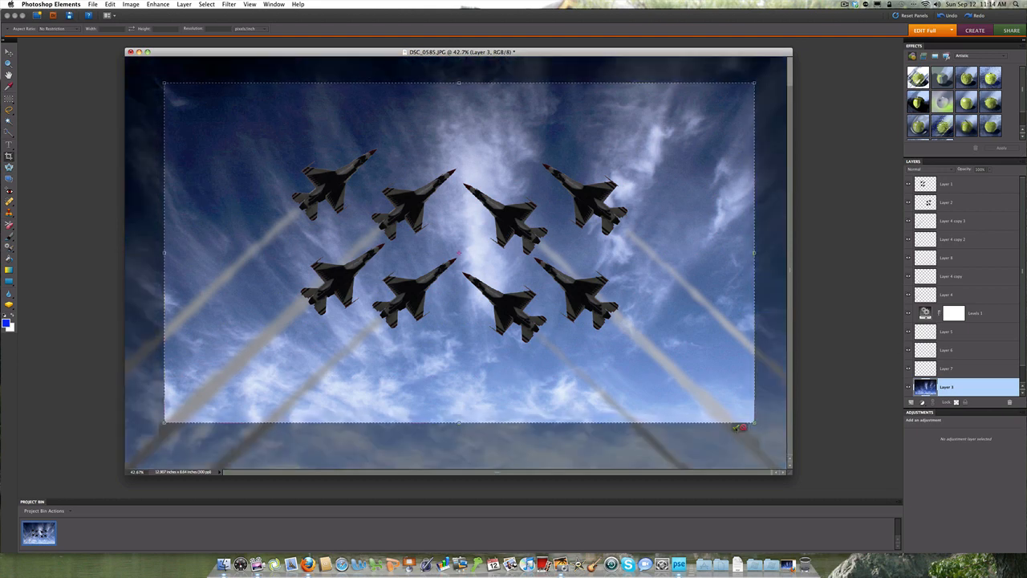
left_click(732, 425)
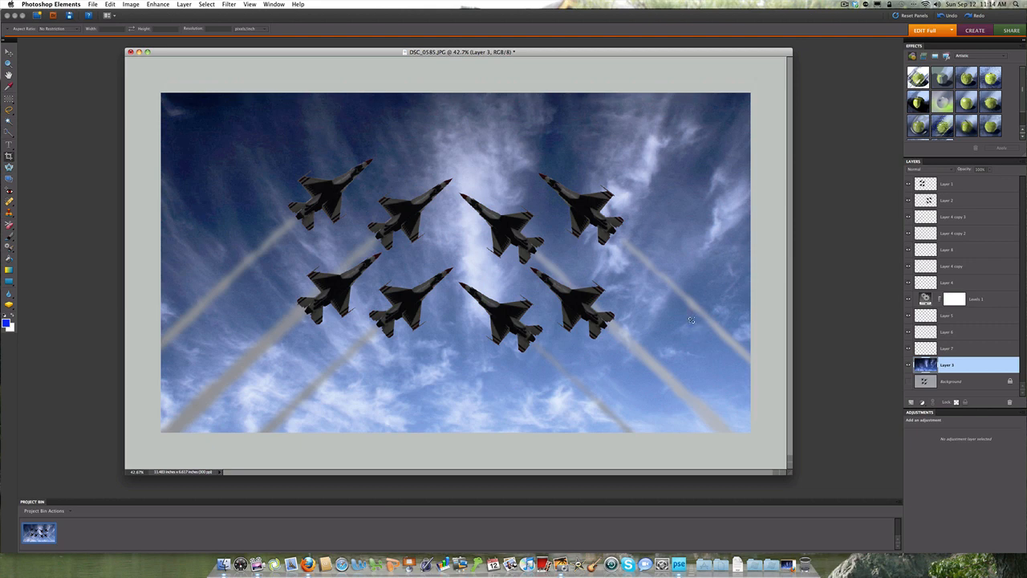
left_click_drag(464, 53, 457, 61)
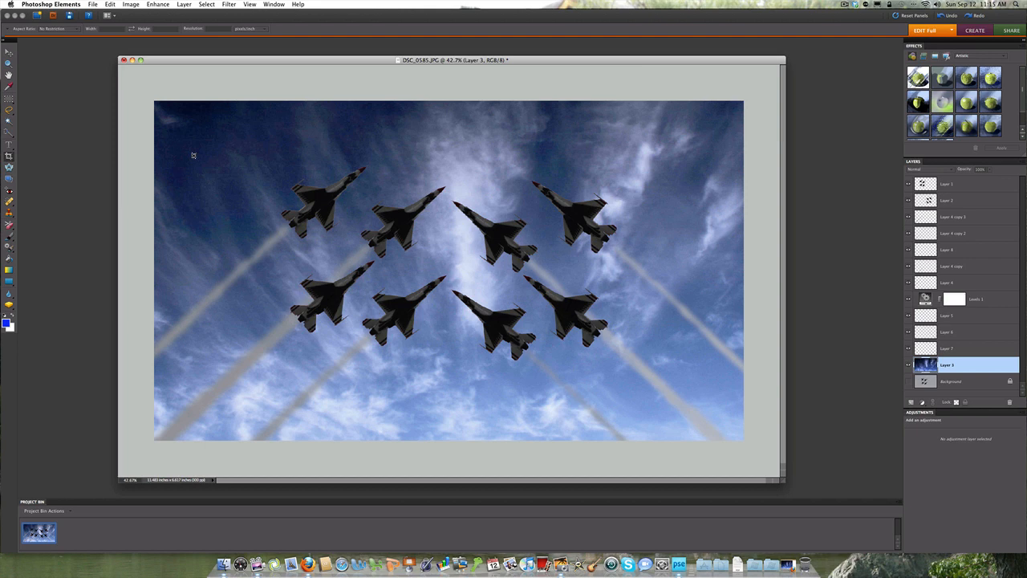
Step: Switch to Firefox and show the Jacks Tech Corner website
left_click(308, 564)
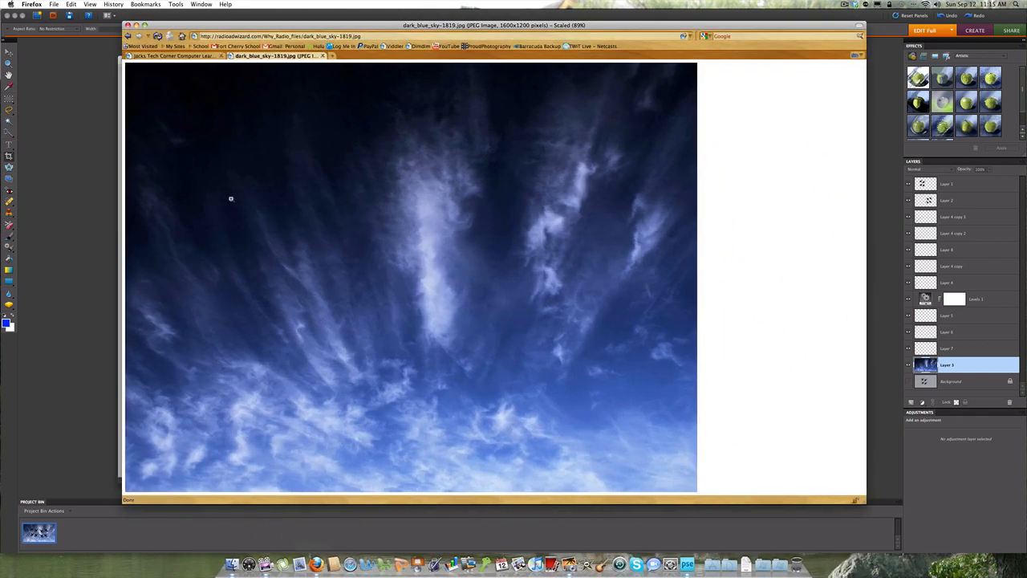
left_click(190, 58)
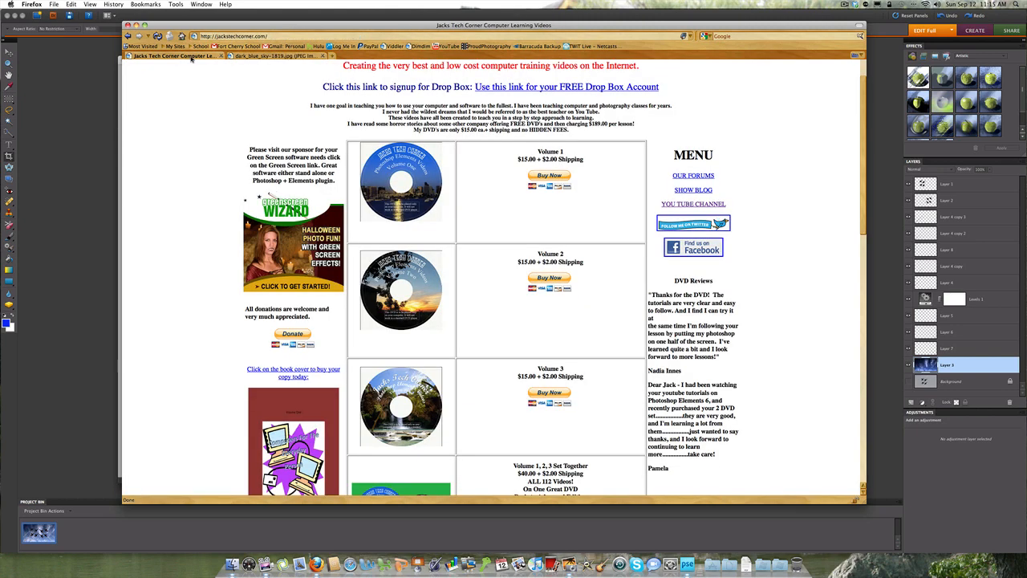